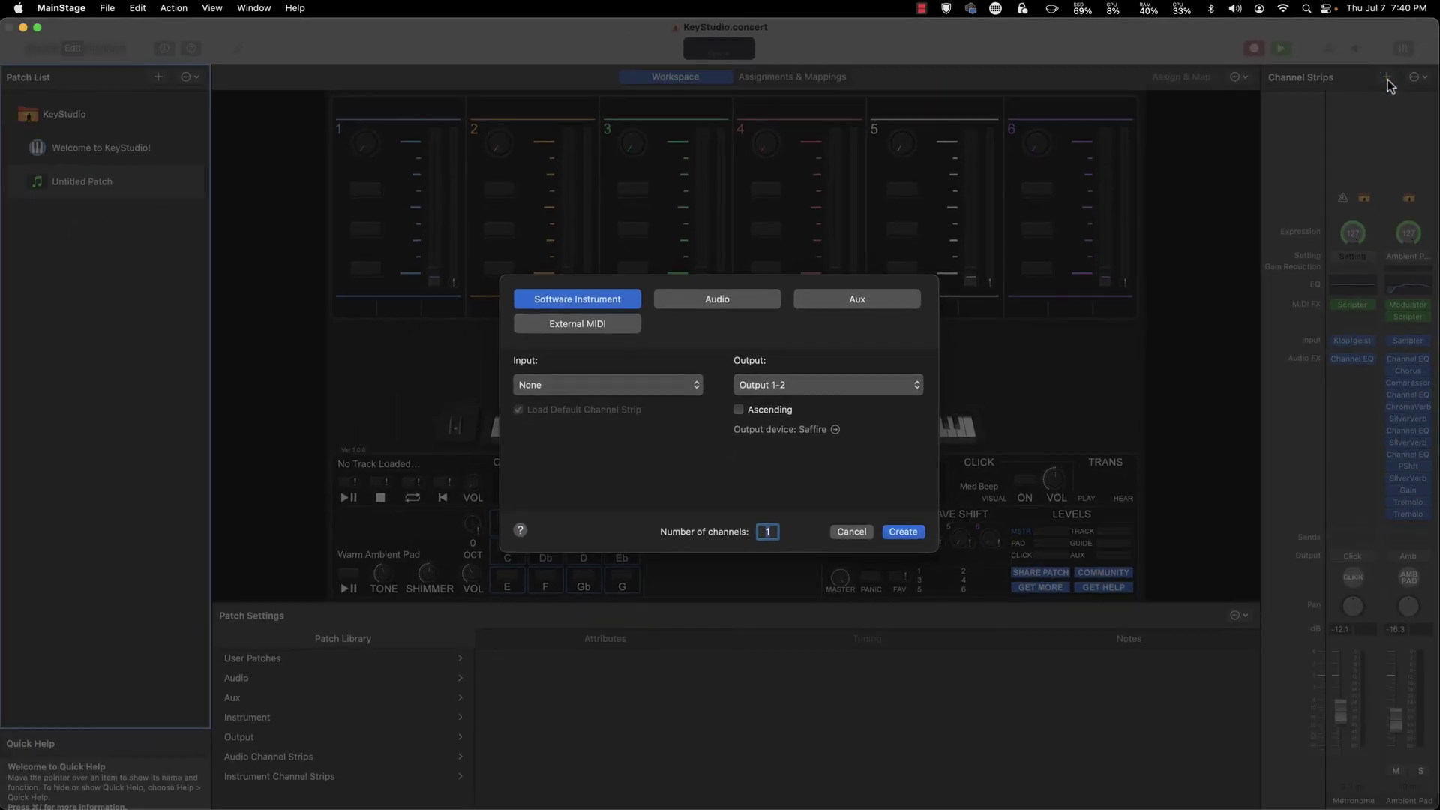
Create one software instrument channel strip and load the stereo Sampler (Multi-Sample) as its instrument.
{"action": "left_click", "coordinate": [904, 533]}
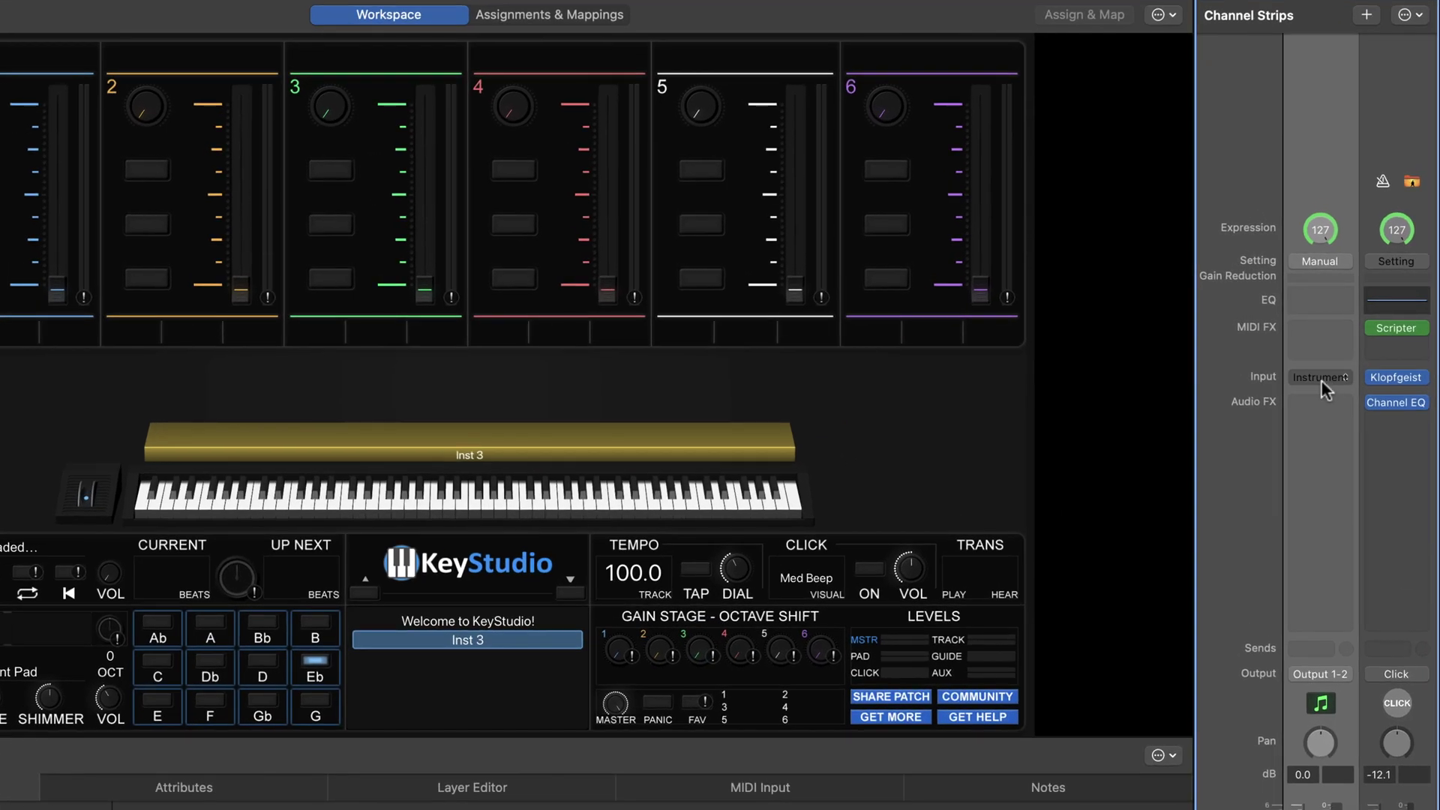
{"action": "left_click", "coordinate": [1329, 383]}
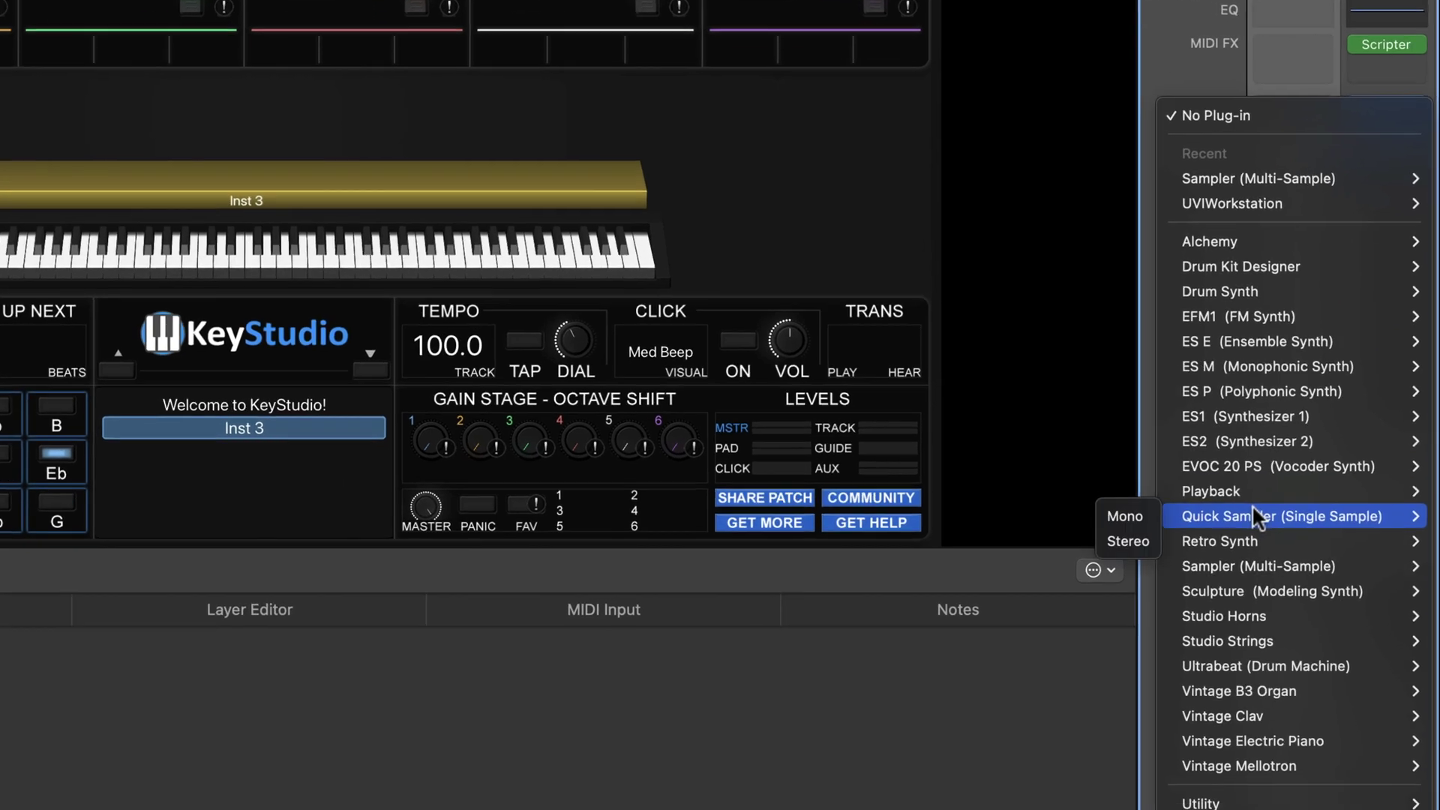
{"action": "mouse_move", "coordinate": [1280, 752]}
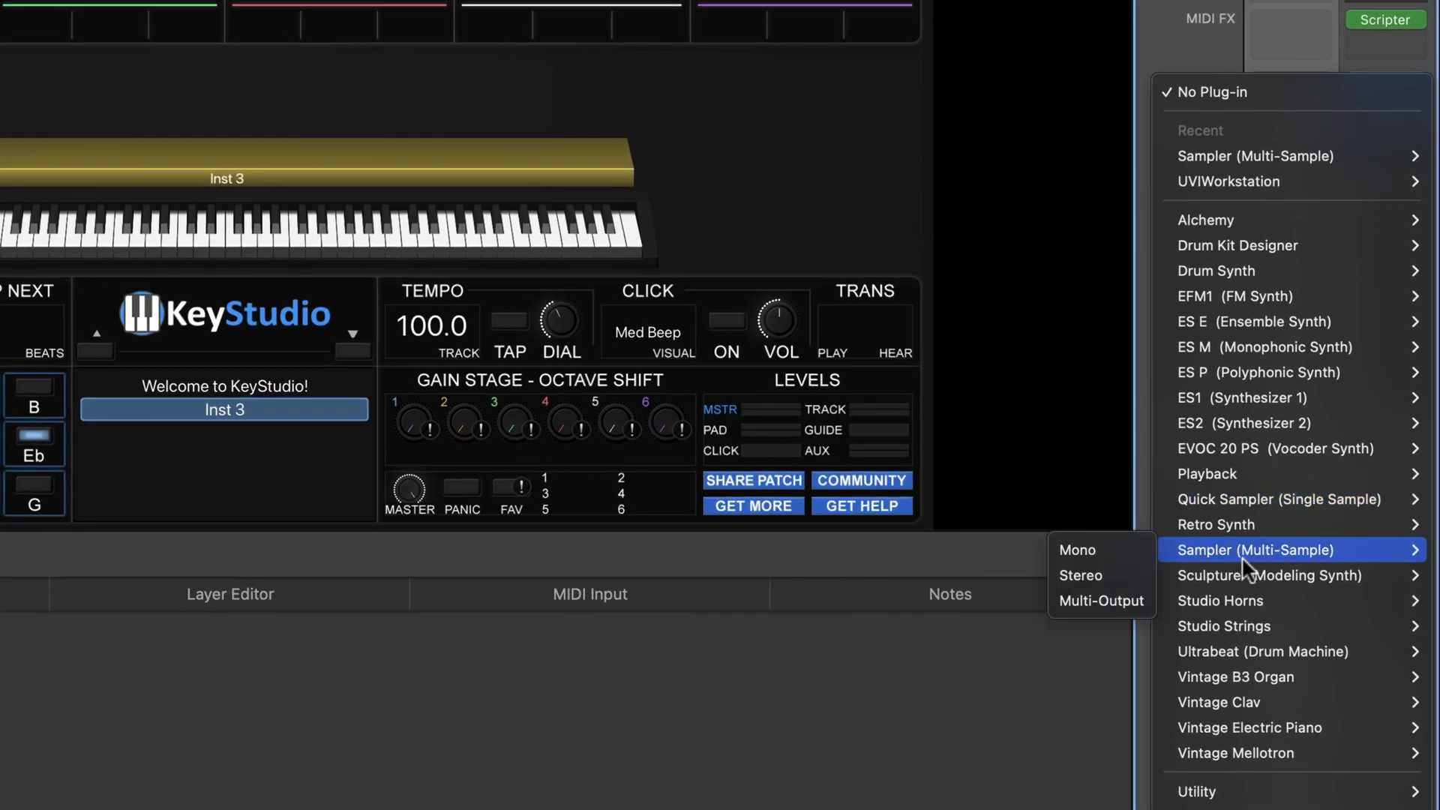
{"action": "left_click", "coordinate": [1107, 567]}
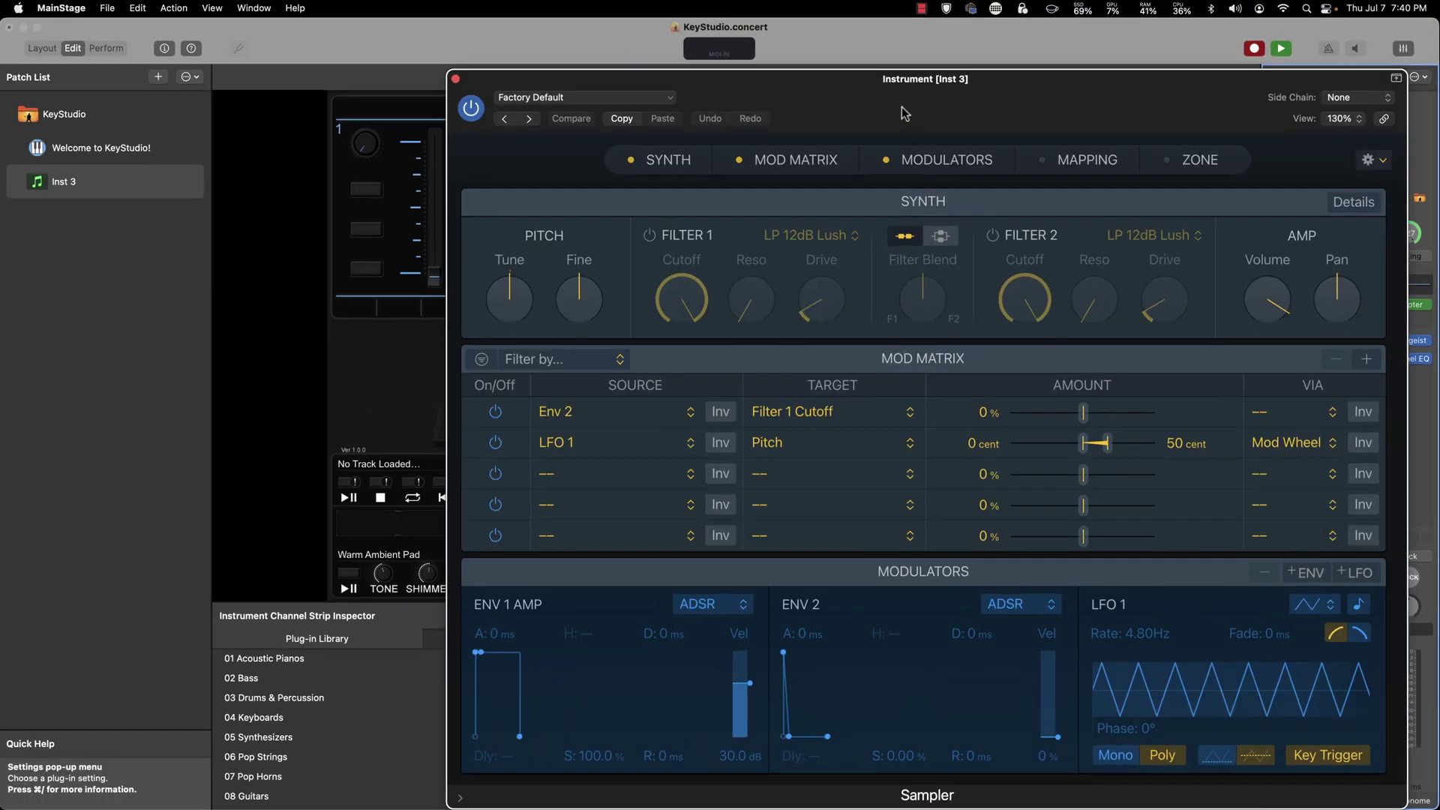
Load the Fat Jupi Darkpad setting from the factory Synth Pads presets into Sampler.
{"action": "left_click", "coordinate": [638, 100]}
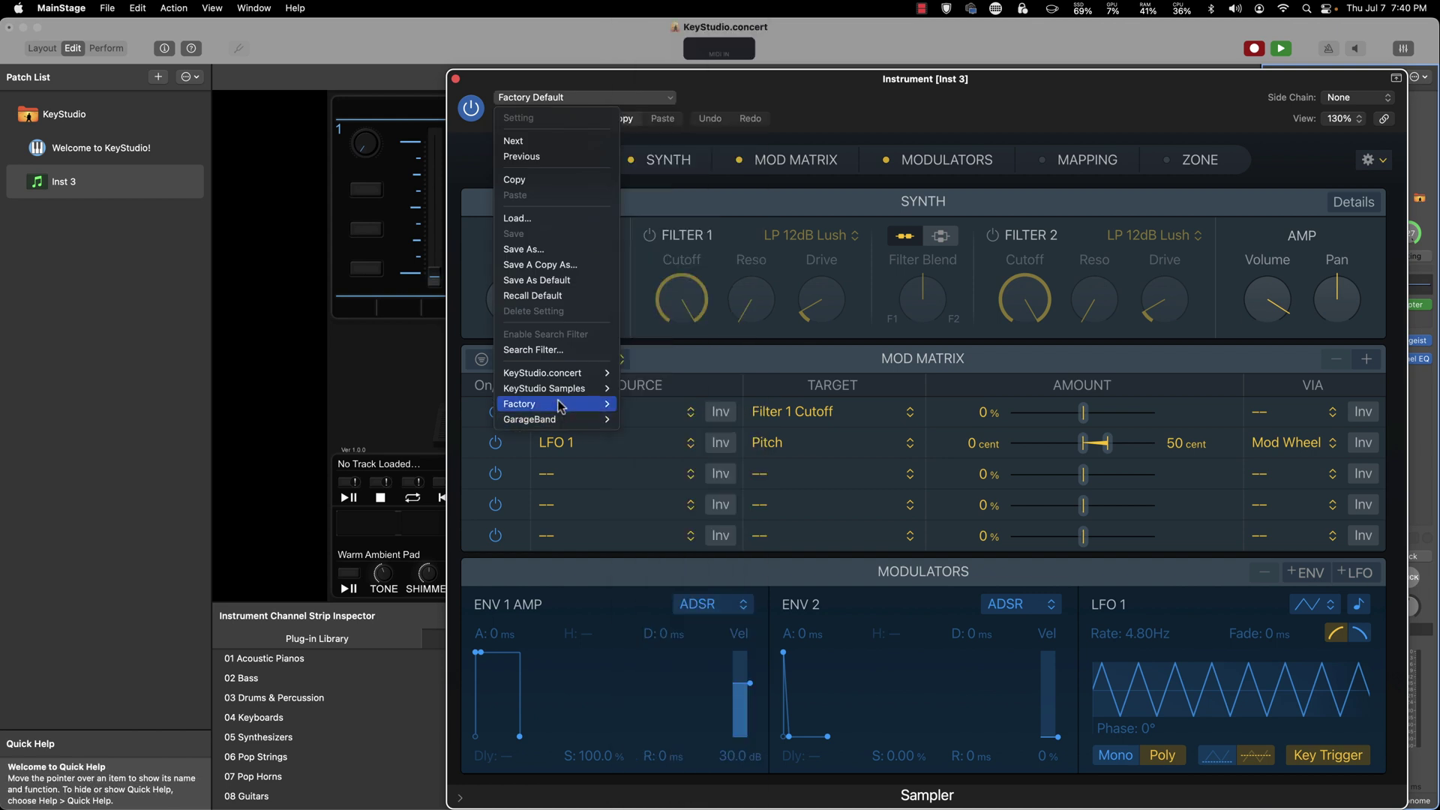
{"action": "mouse_move", "coordinate": [560, 406]}
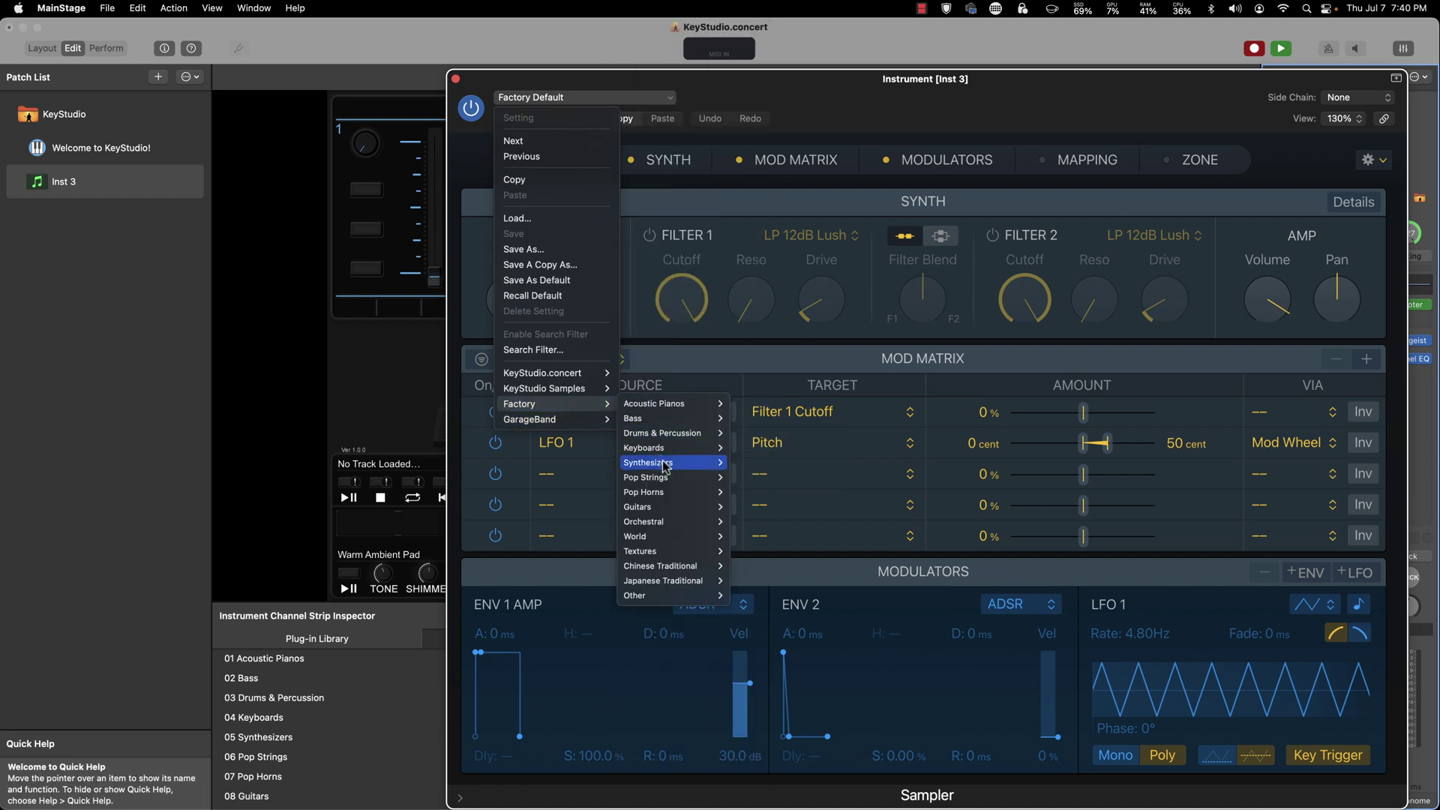
{"action": "mouse_move", "coordinate": [671, 464]}
{"action": "mouse_move", "coordinate": [801, 481]}
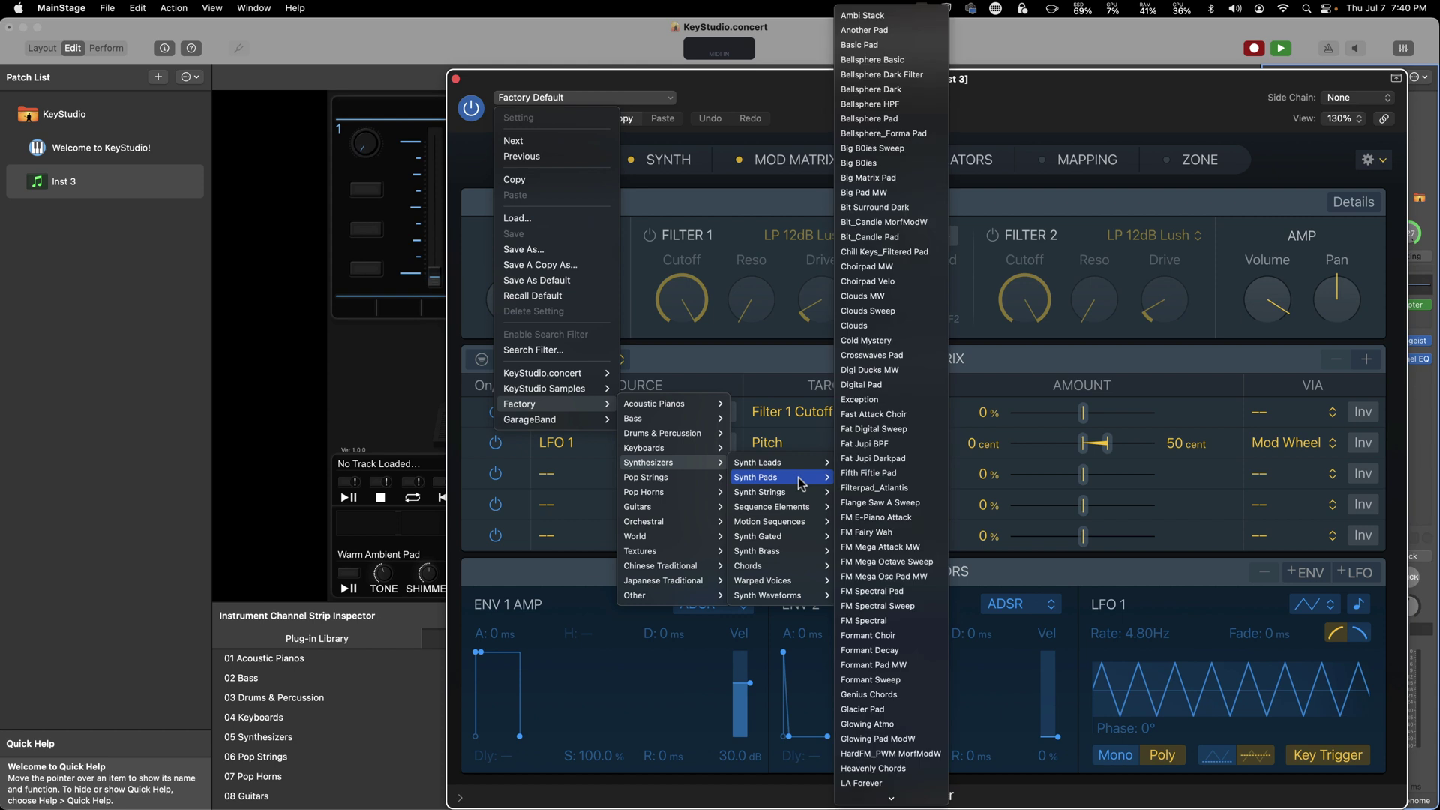
{"action": "left_click", "coordinate": [889, 459]}
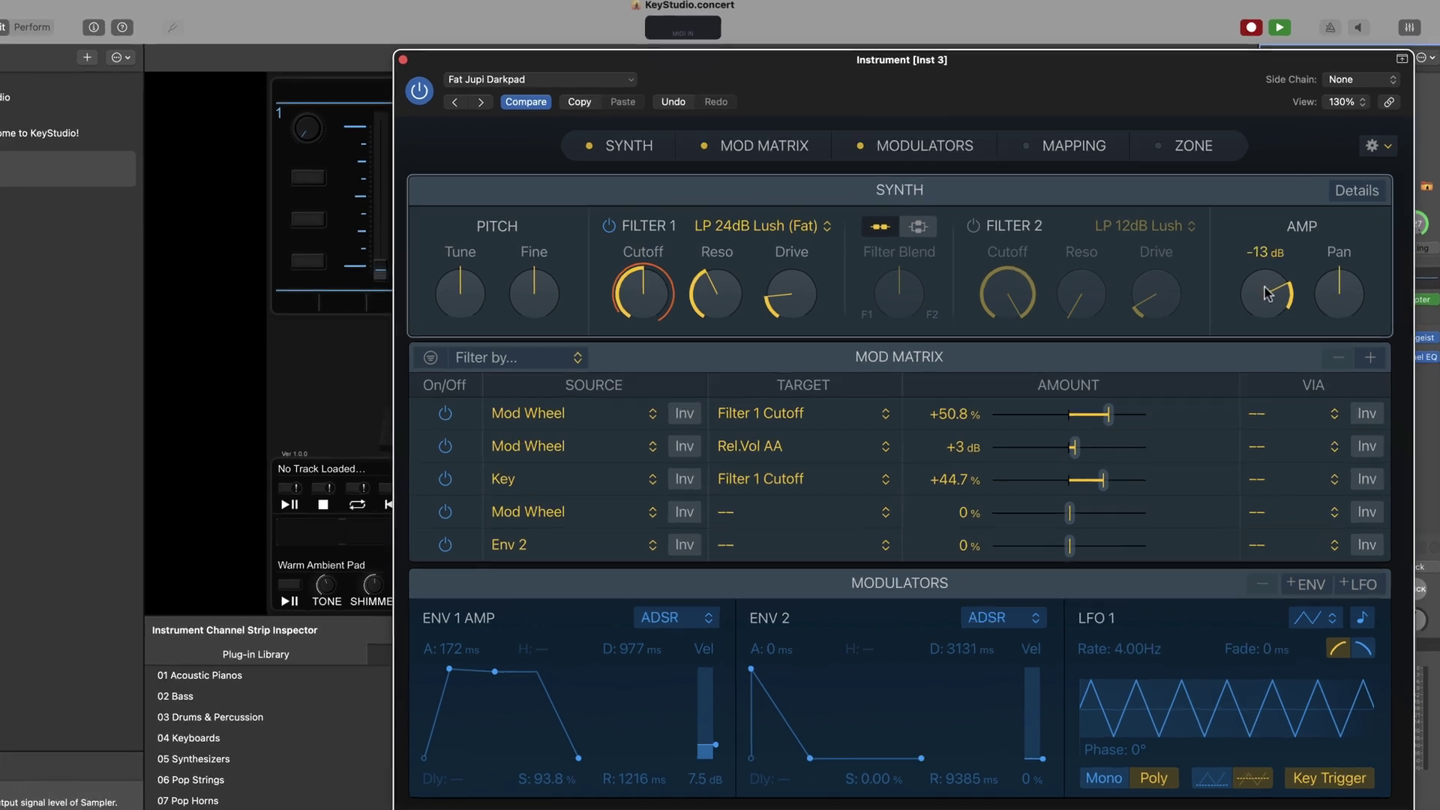
Lower the amp volume to -20 dB and set the Filter 1 cutoff to 51%.
{"action": "left_click_drag", "start_coordinate": [1270, 298], "coordinate": [1274, 310]}
{"action": "left_click_drag", "start_coordinate": [1253, 258], "coordinate": [1253, 275]}
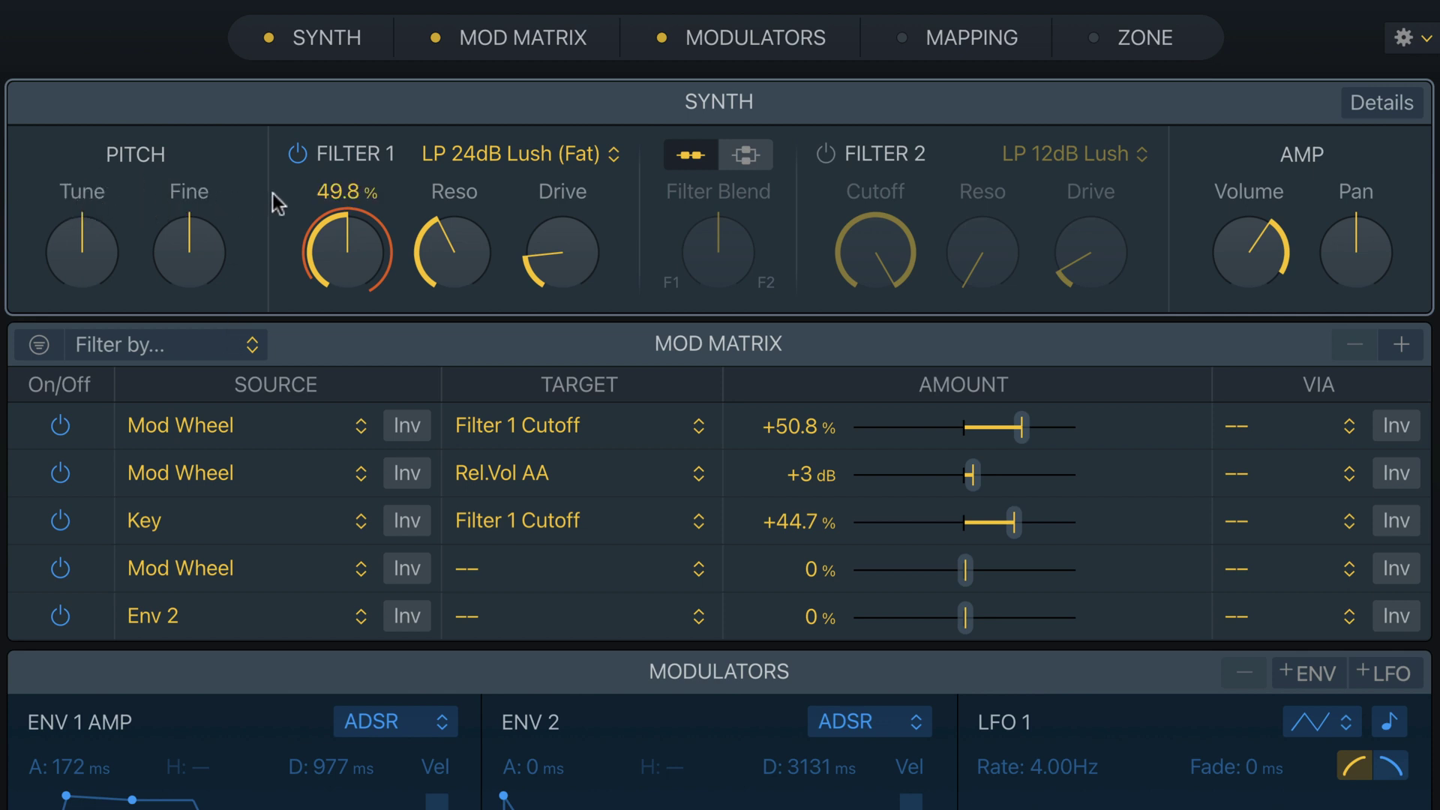
{"action": "double_click", "coordinate": [367, 217]}
{"action": "type", "text": "51"}
{"action": "key", "text": "Return"}
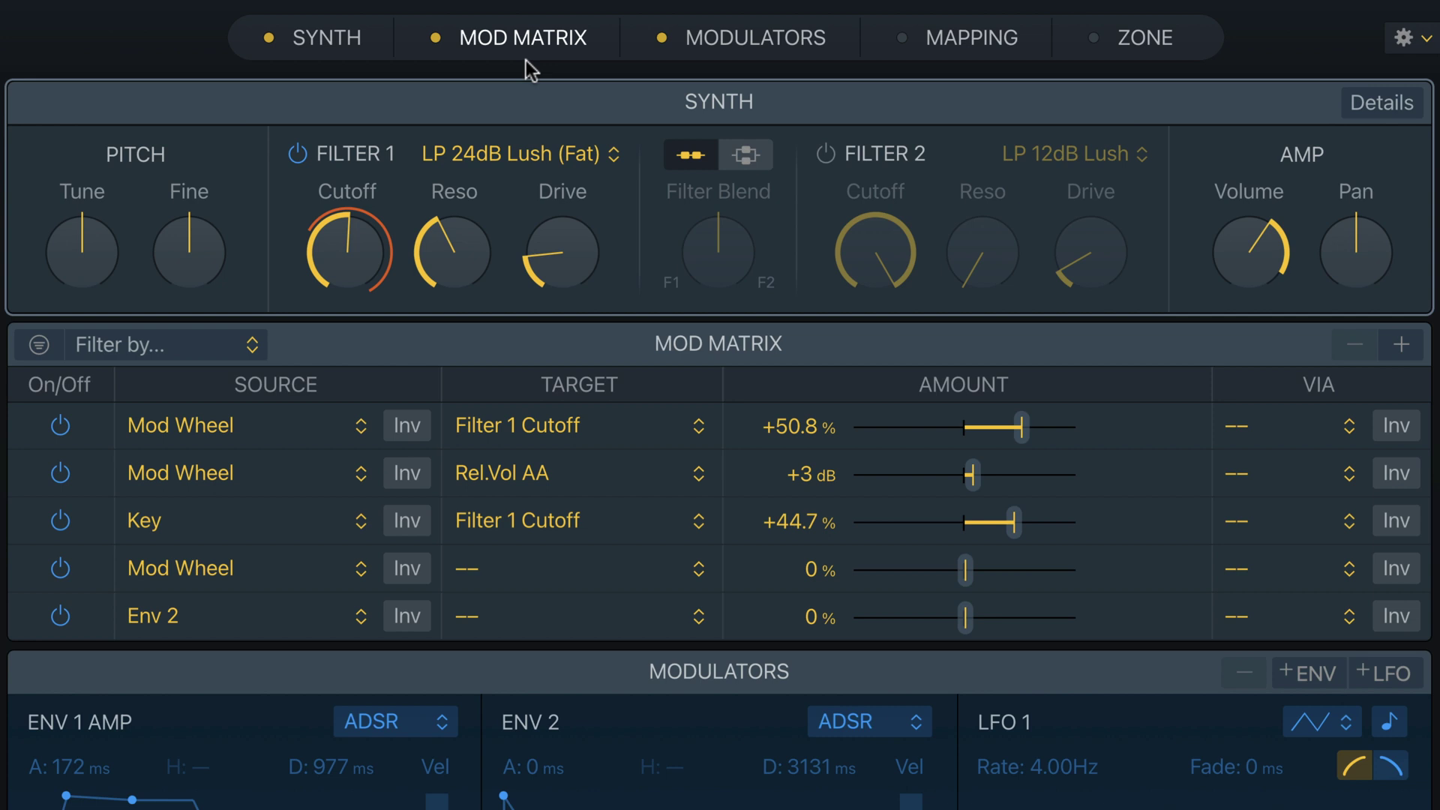
Turn the Filter 1 resonance down to its minimum and set its drive to 10.
{"action": "left_click_drag", "start_coordinate": [453, 241], "coordinate": [415, 760]}
{"action": "double_click", "coordinate": [563, 193]}
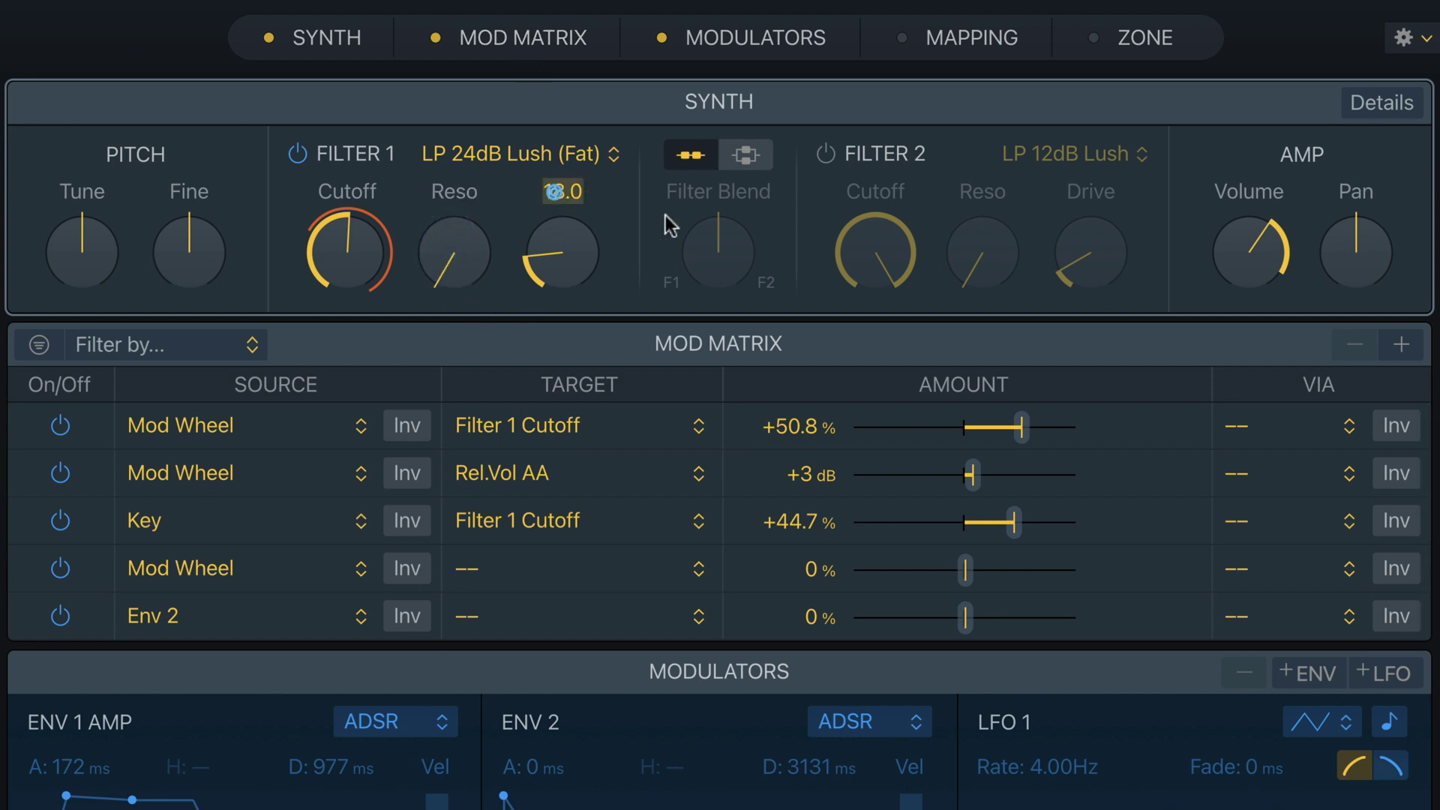
{"action": "type", "text": "10"}
{"action": "key", "text": "Return"}
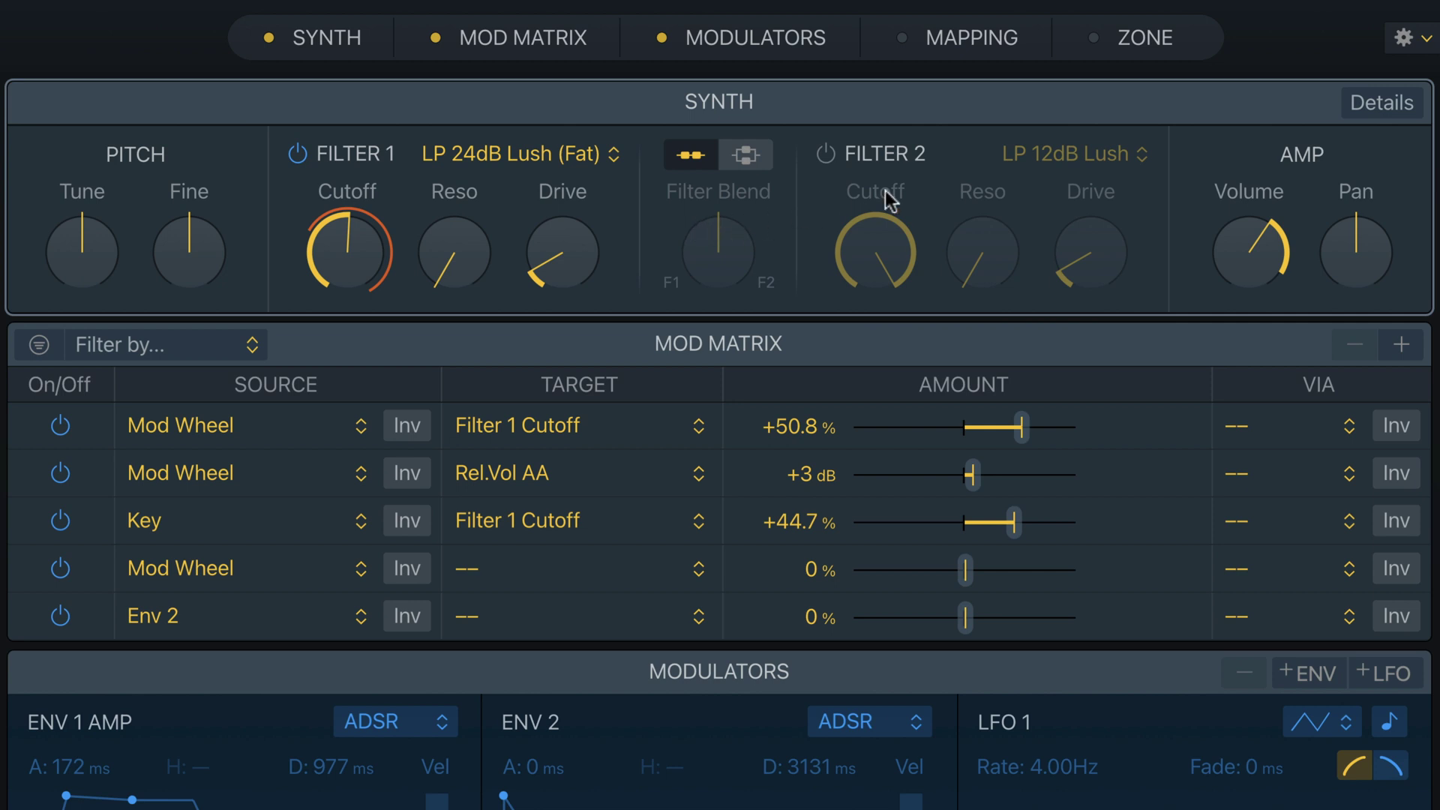
In the synth details, set Transpose to 0 and Unison to 2 Voices, and hide the details again.
{"action": "left_click", "coordinate": [1397, 108]}
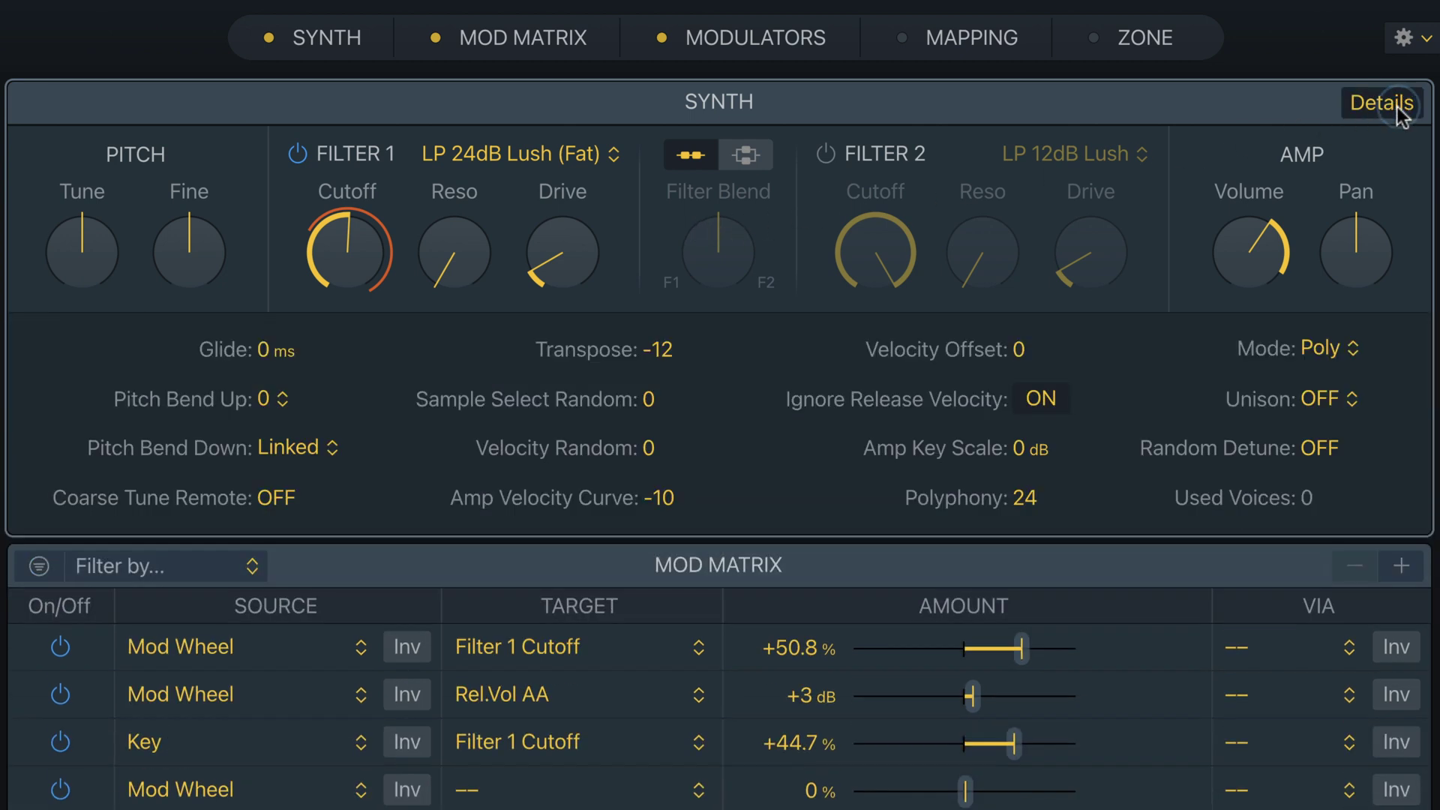
{"action": "double_click", "coordinate": [660, 359]}
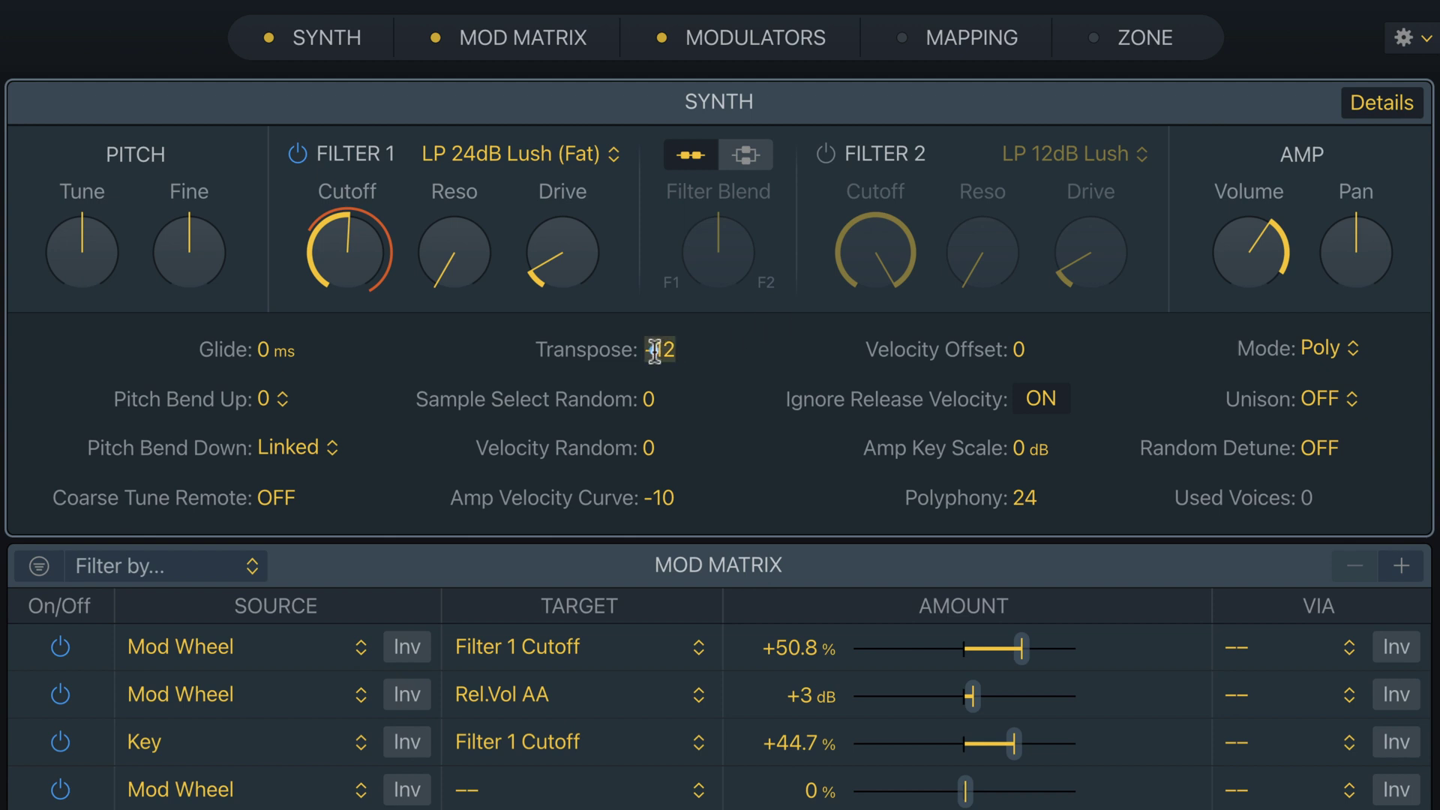
{"action": "type", "text": "0"}
{"action": "key", "text": "Return"}
{"action": "left_click", "coordinate": [1328, 404]}
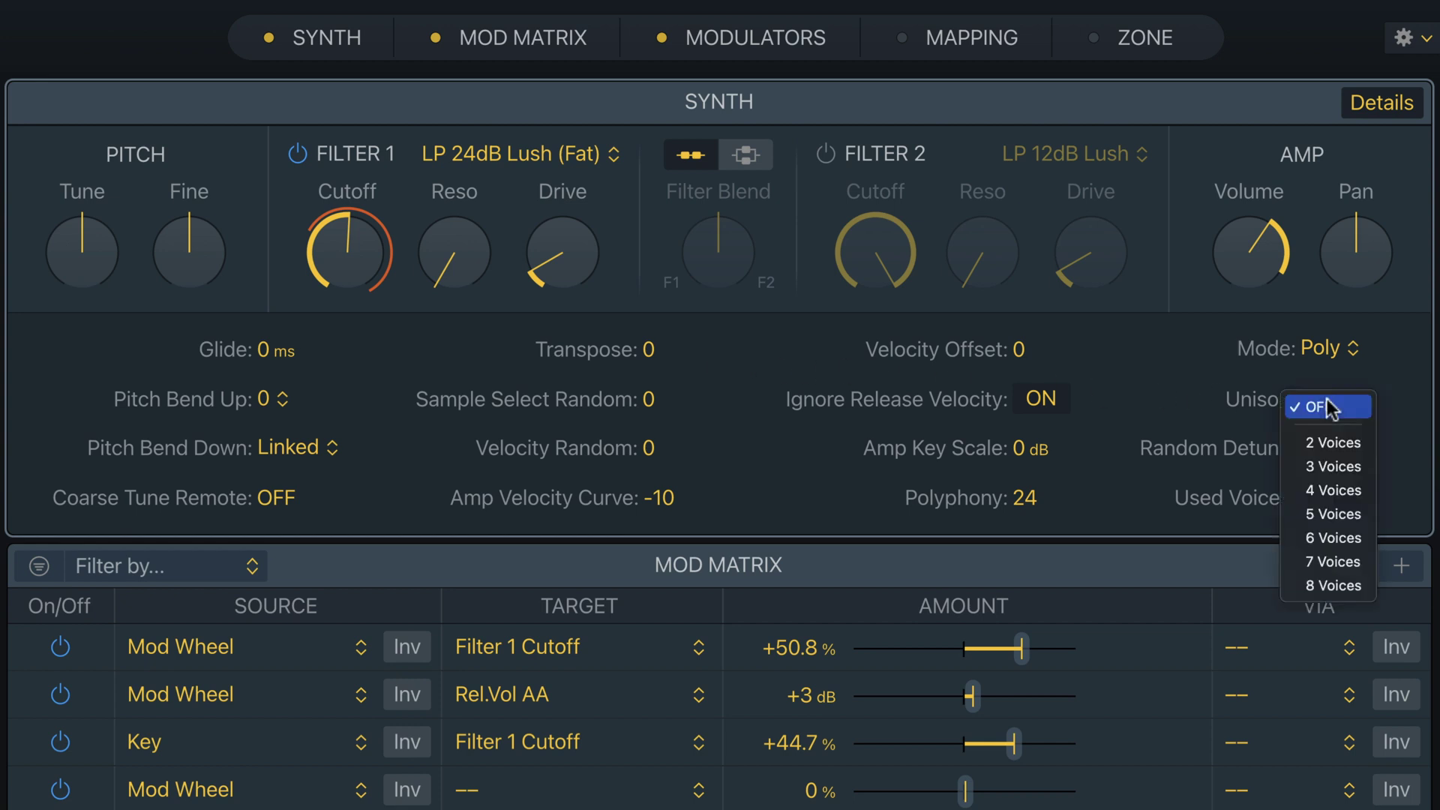
{"action": "left_click", "coordinate": [1330, 443]}
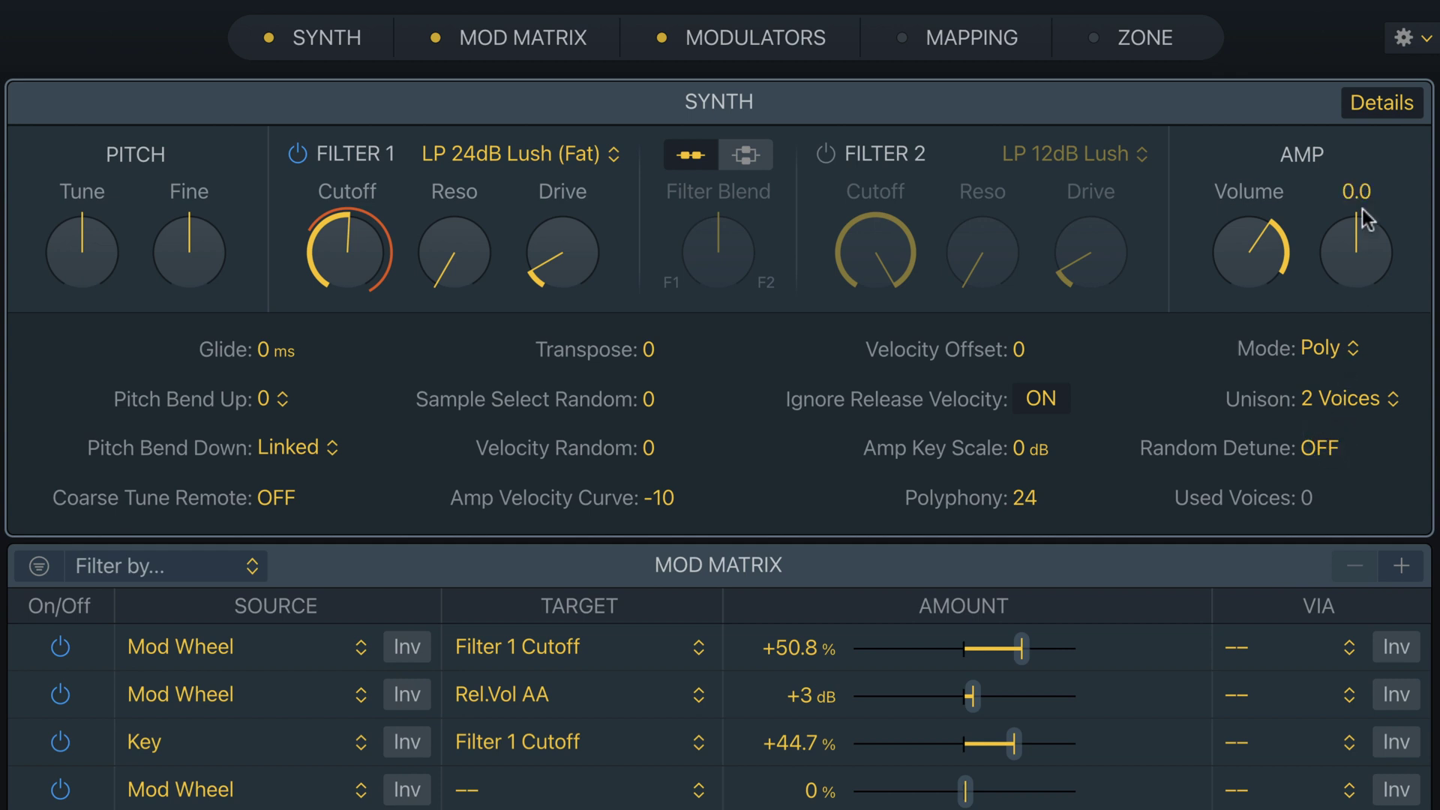
{"action": "left_click", "coordinate": [1381, 105]}
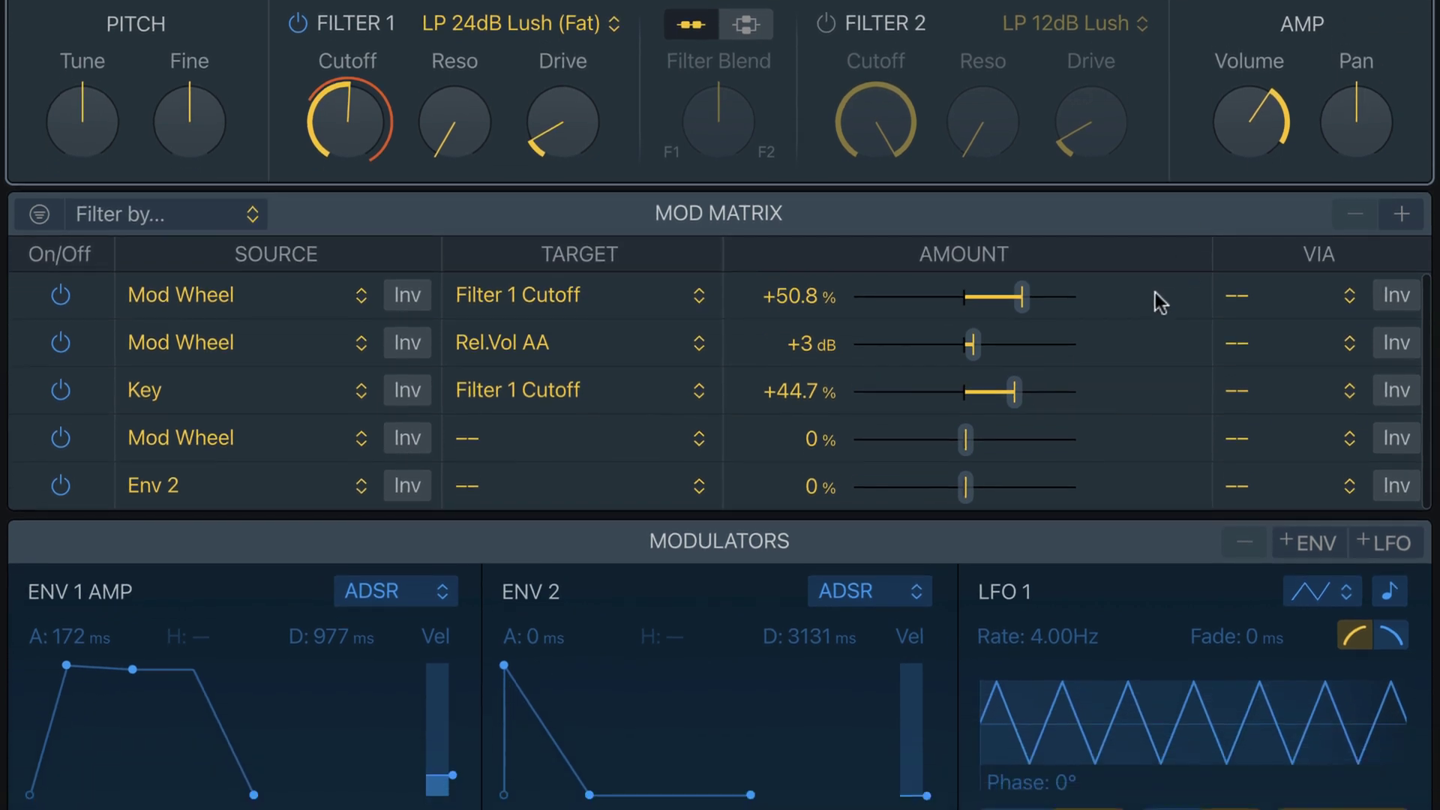
Remove all preset modulation slots from the Mod Matrix.
{"action": "left_click", "coordinate": [1155, 425]}
{"action": "left_click", "coordinate": [1355, 216]}
{"action": "left_click", "coordinate": [1354, 215]}
{"action": "left_click", "coordinate": [1350, 216]}
{"action": "left_click", "coordinate": [1349, 218]}
{"action": "left_click", "coordinate": [1349, 218]}
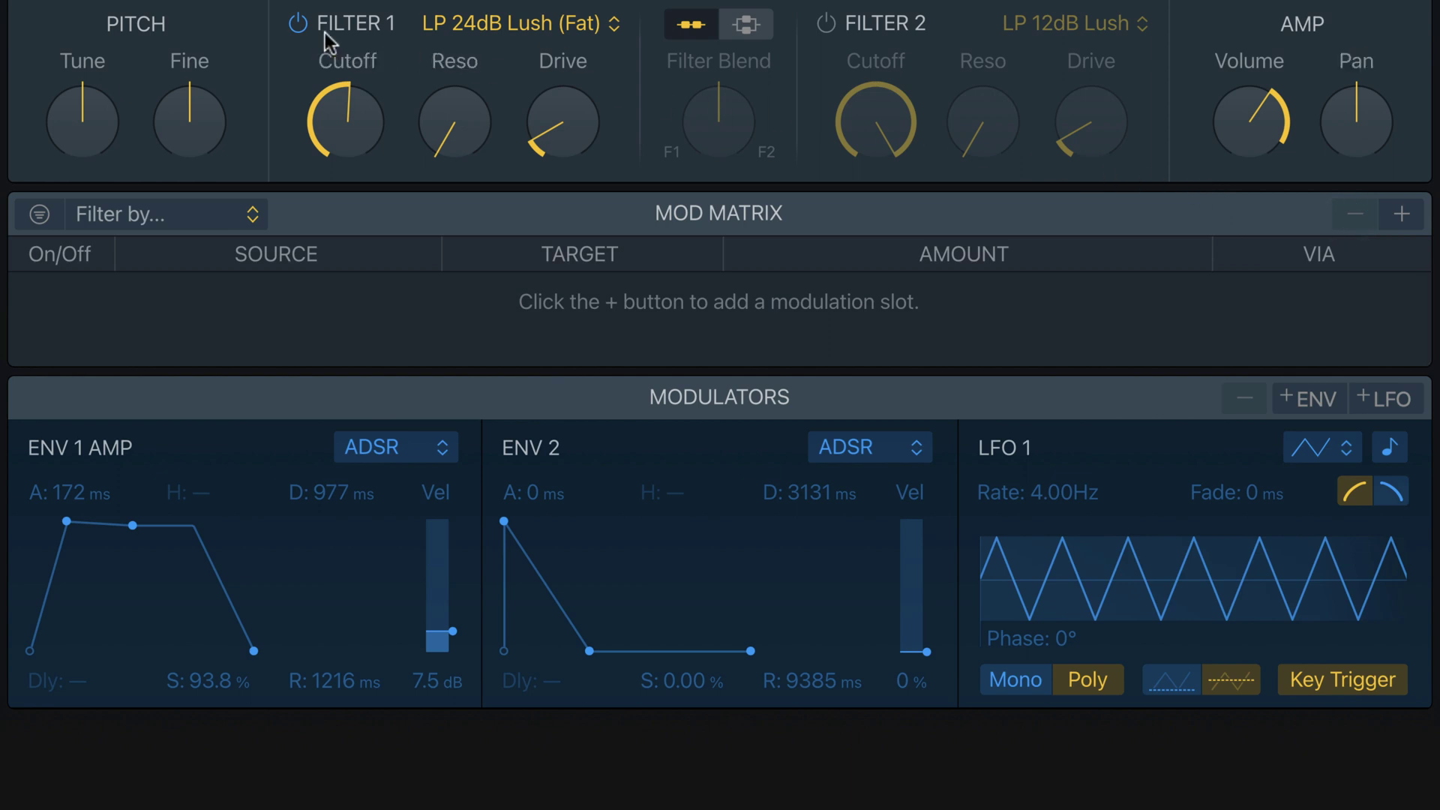
Add a modulation slot routing Mod Wheel to Filter 1 Cutoff with an amount of +15.7%.
{"action": "left_click", "coordinate": [1402, 216]}
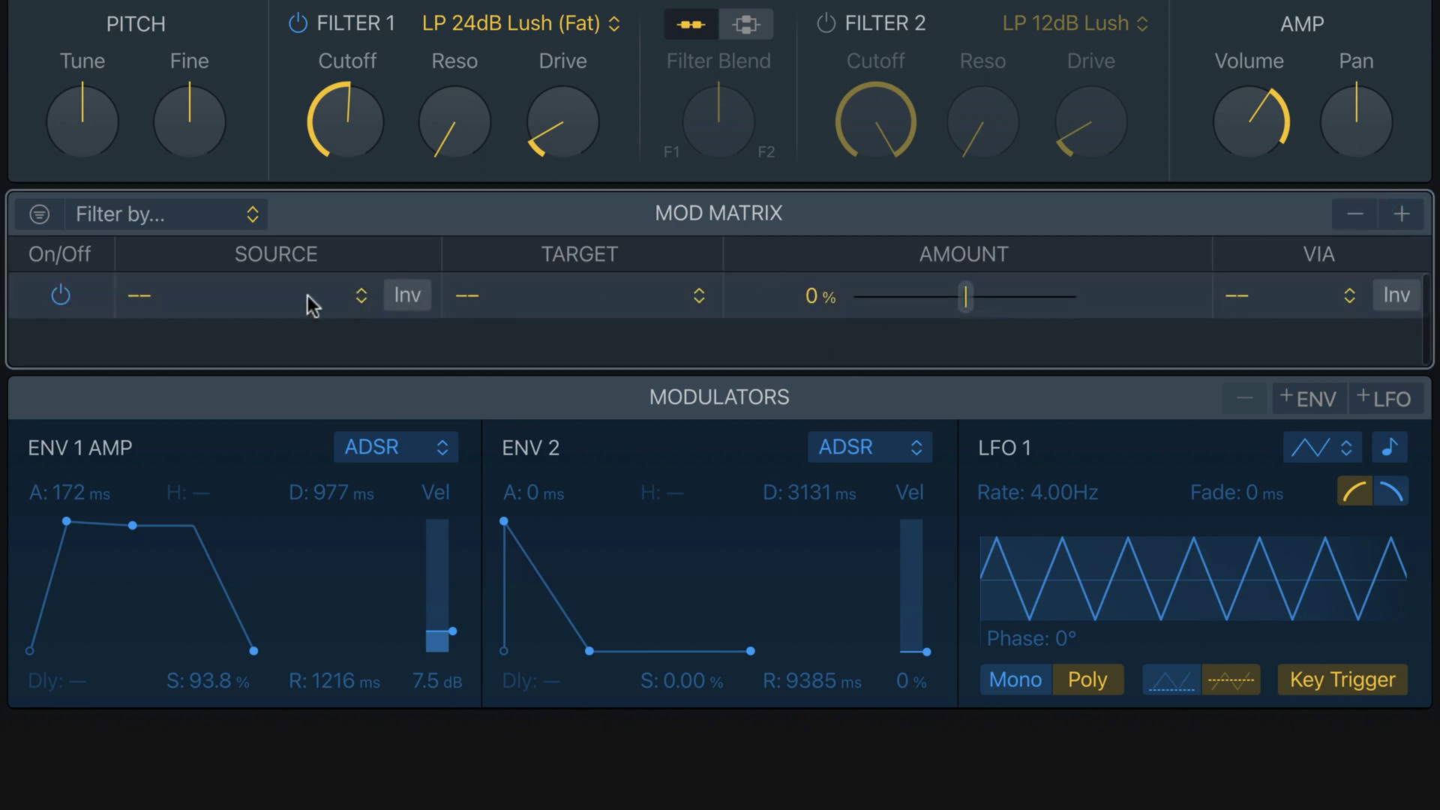
{"action": "left_click", "coordinate": [312, 304]}
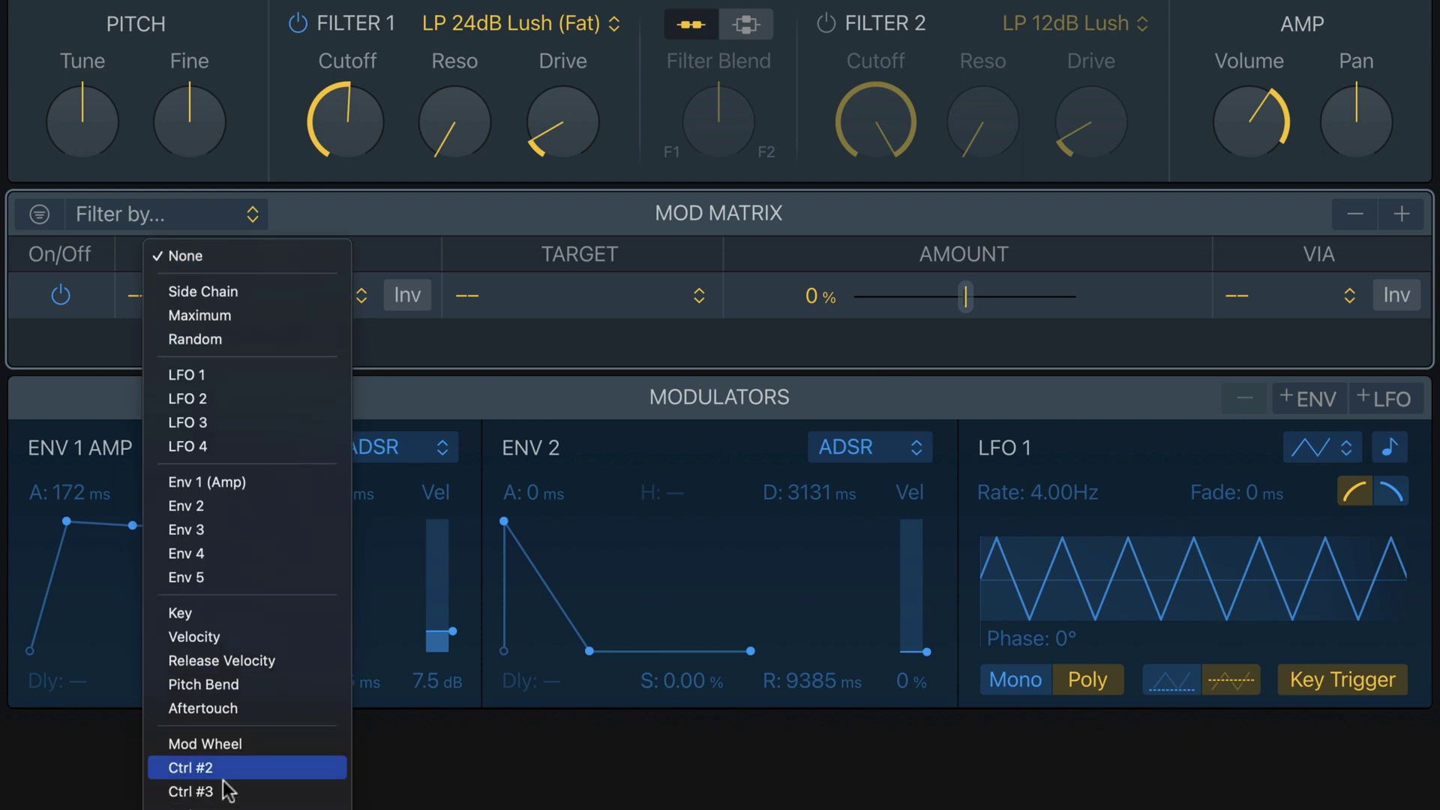
{"action": "left_click", "coordinate": [206, 747]}
{"action": "left_click", "coordinate": [563, 299]}
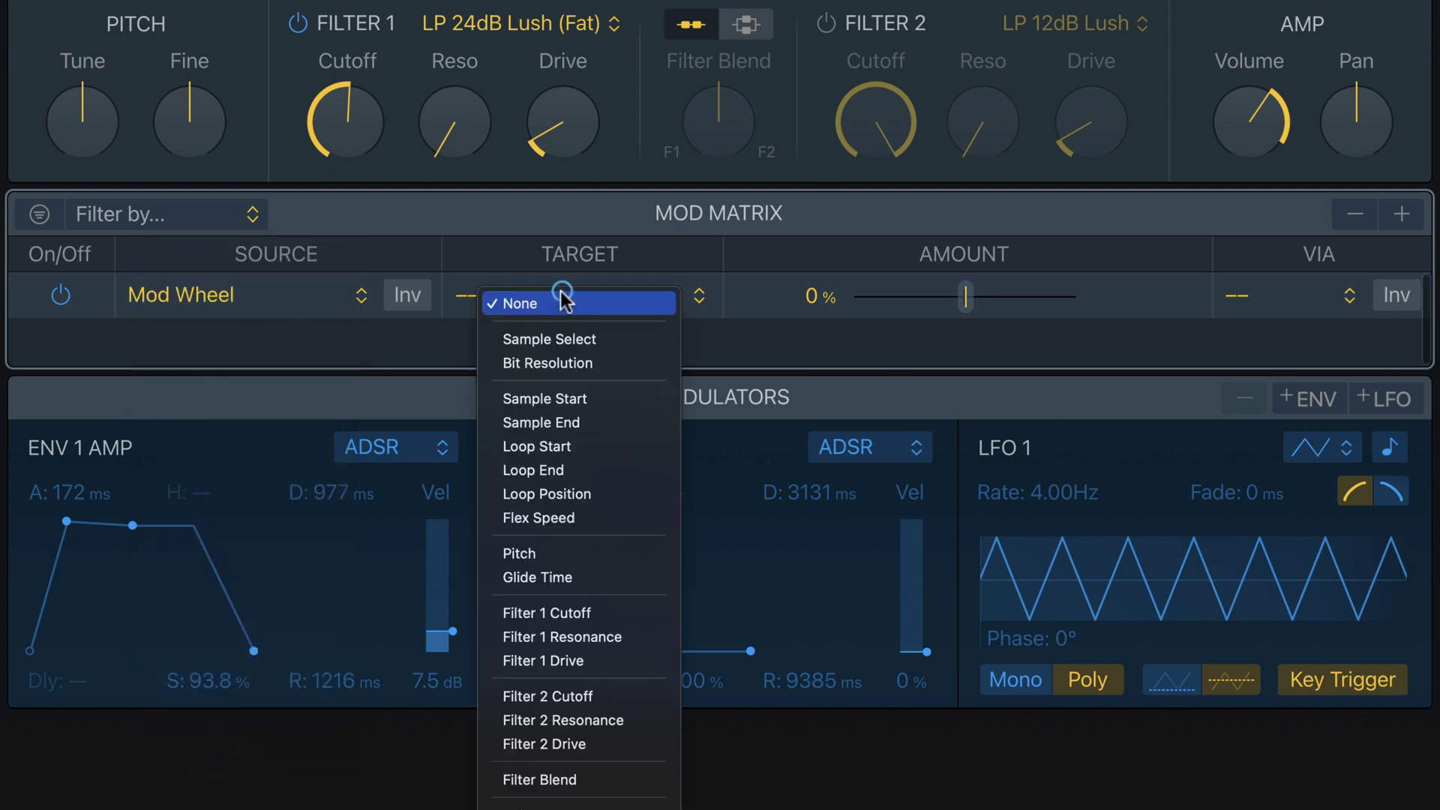
{"action": "left_click", "coordinate": [578, 613]}
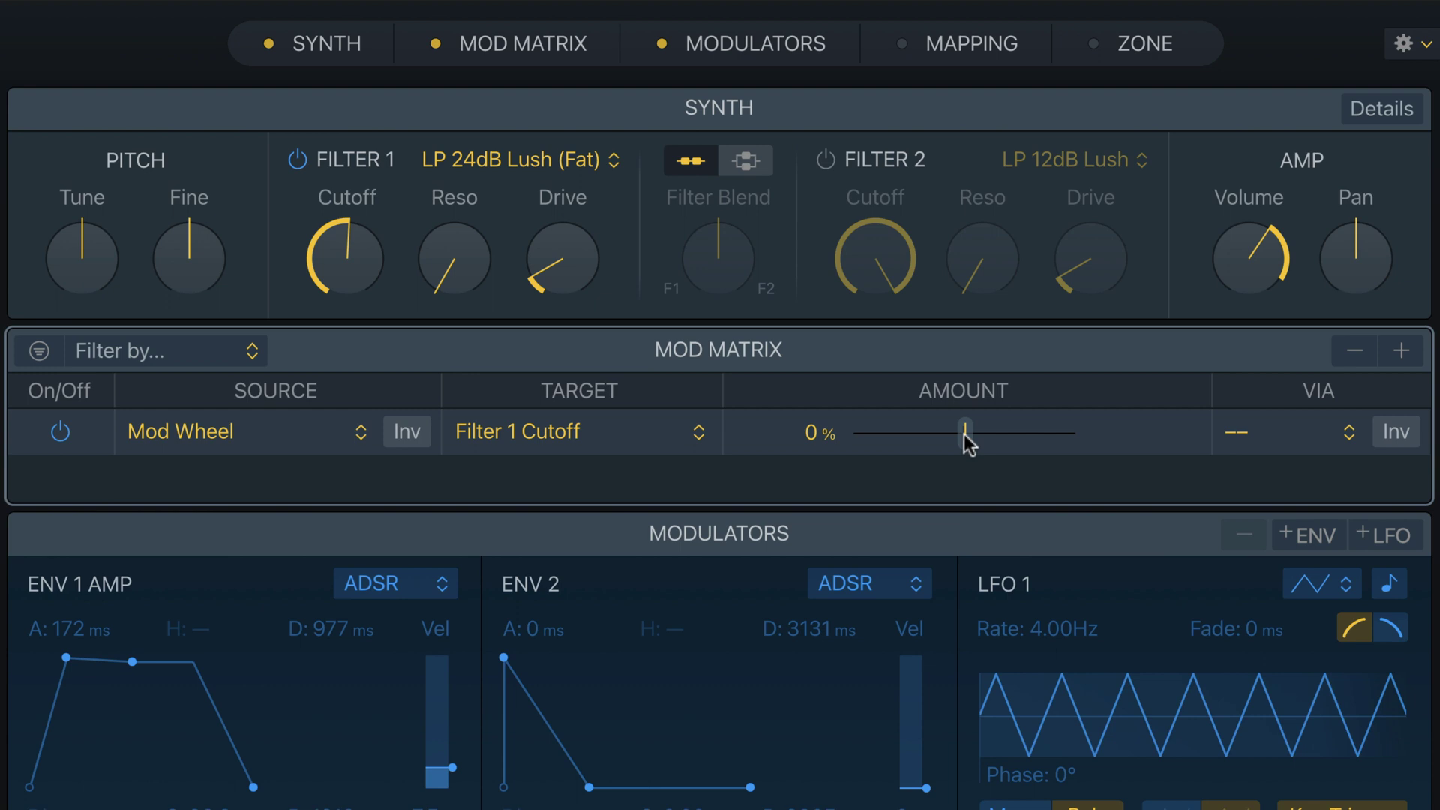
{"action": "left_click_drag", "start_coordinate": [966, 435], "coordinate": [978, 434]}
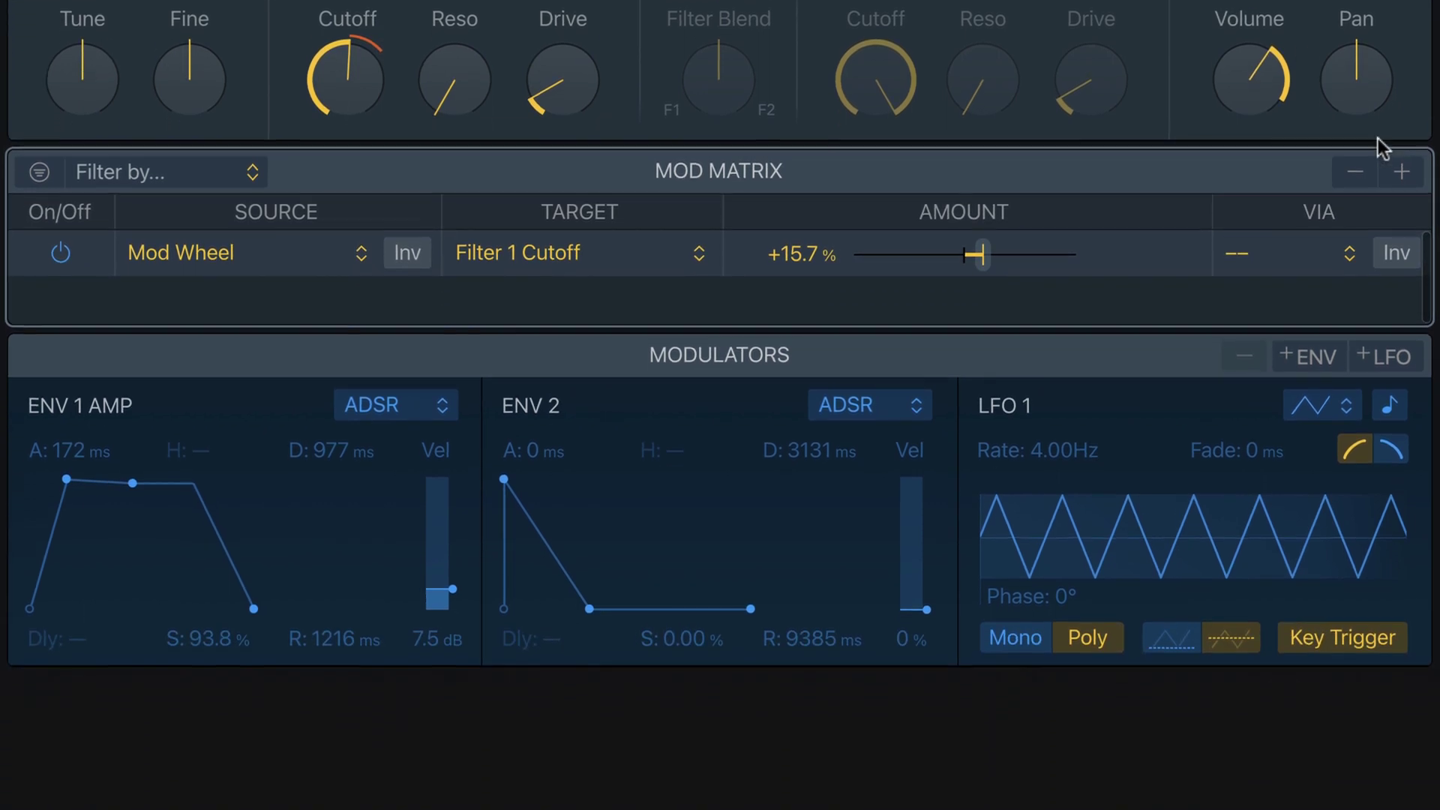
Add a second modulation slot with Mod Wheel as the source and Volume as the target.
{"action": "left_click", "coordinate": [1402, 171]}
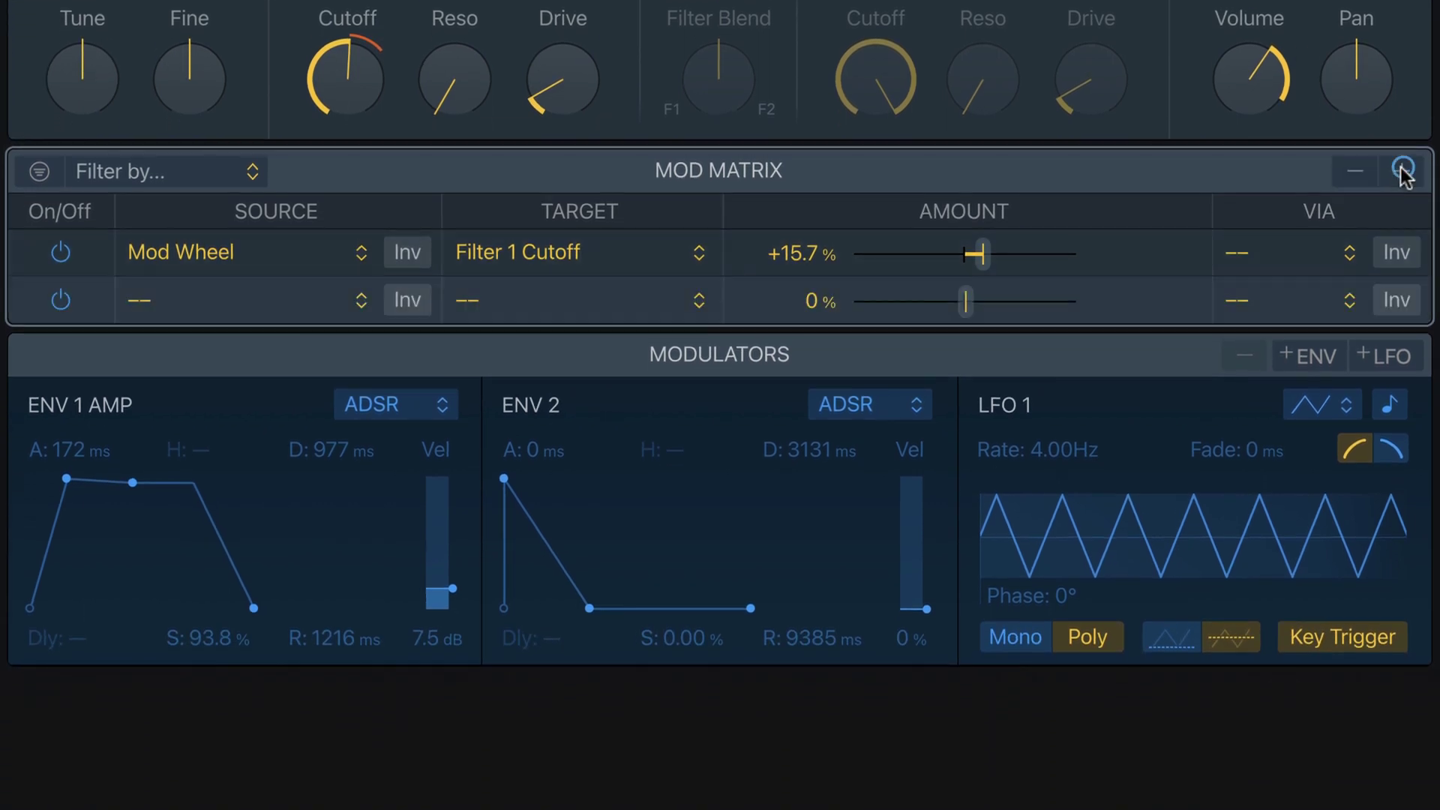
{"action": "left_click", "coordinate": [177, 307]}
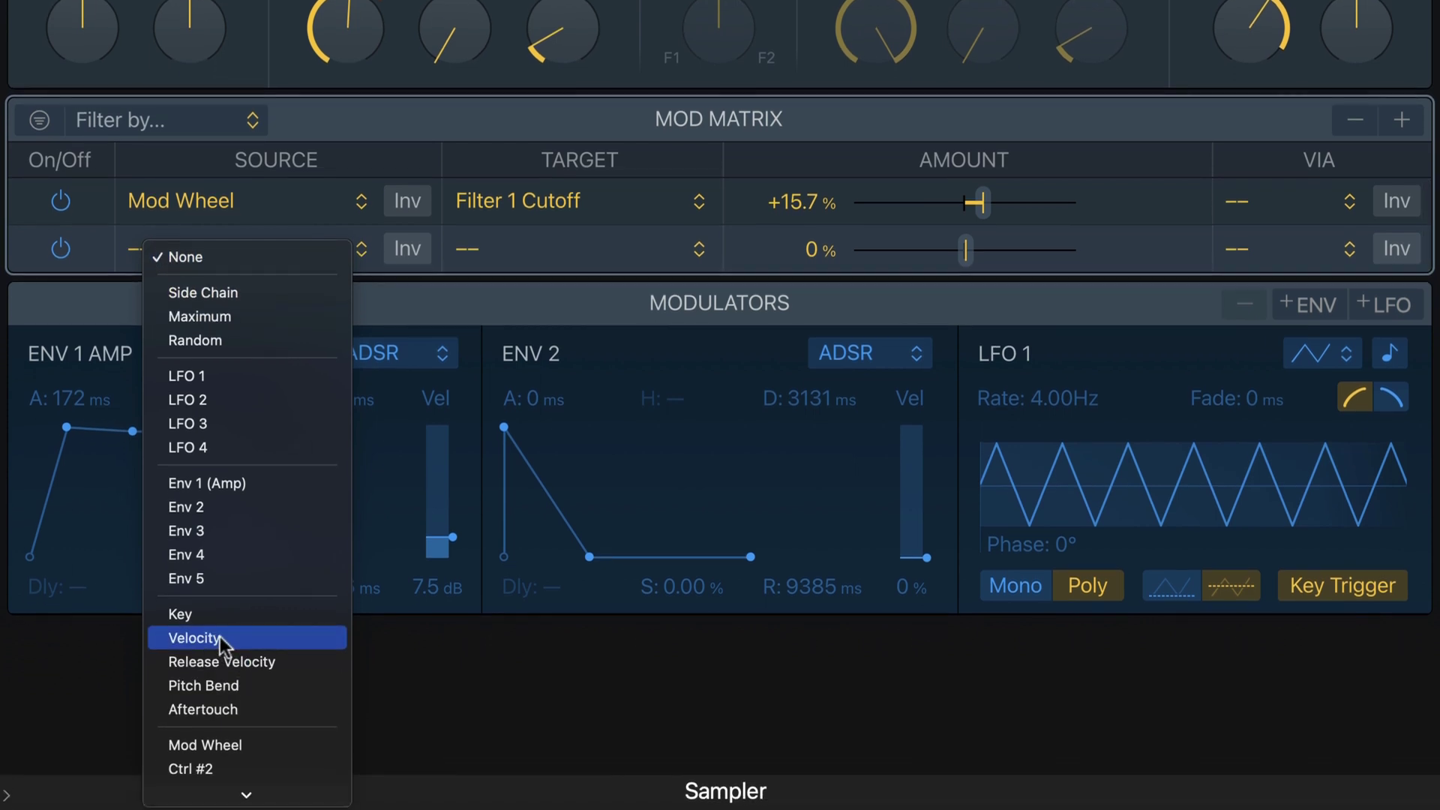
{"action": "left_click", "coordinate": [225, 794]}
{"action": "left_click", "coordinate": [494, 244]}
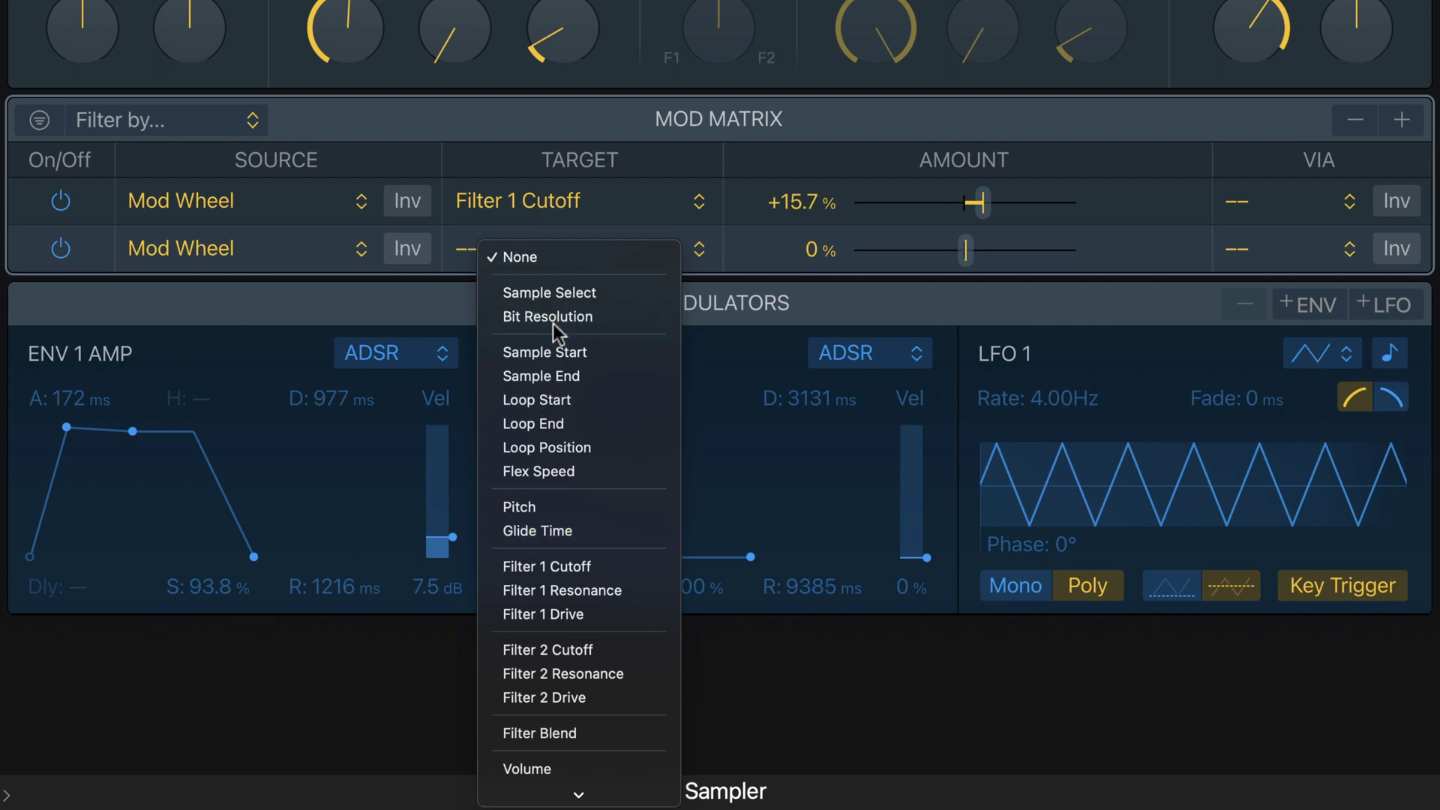
{"action": "left_click", "coordinate": [555, 770]}
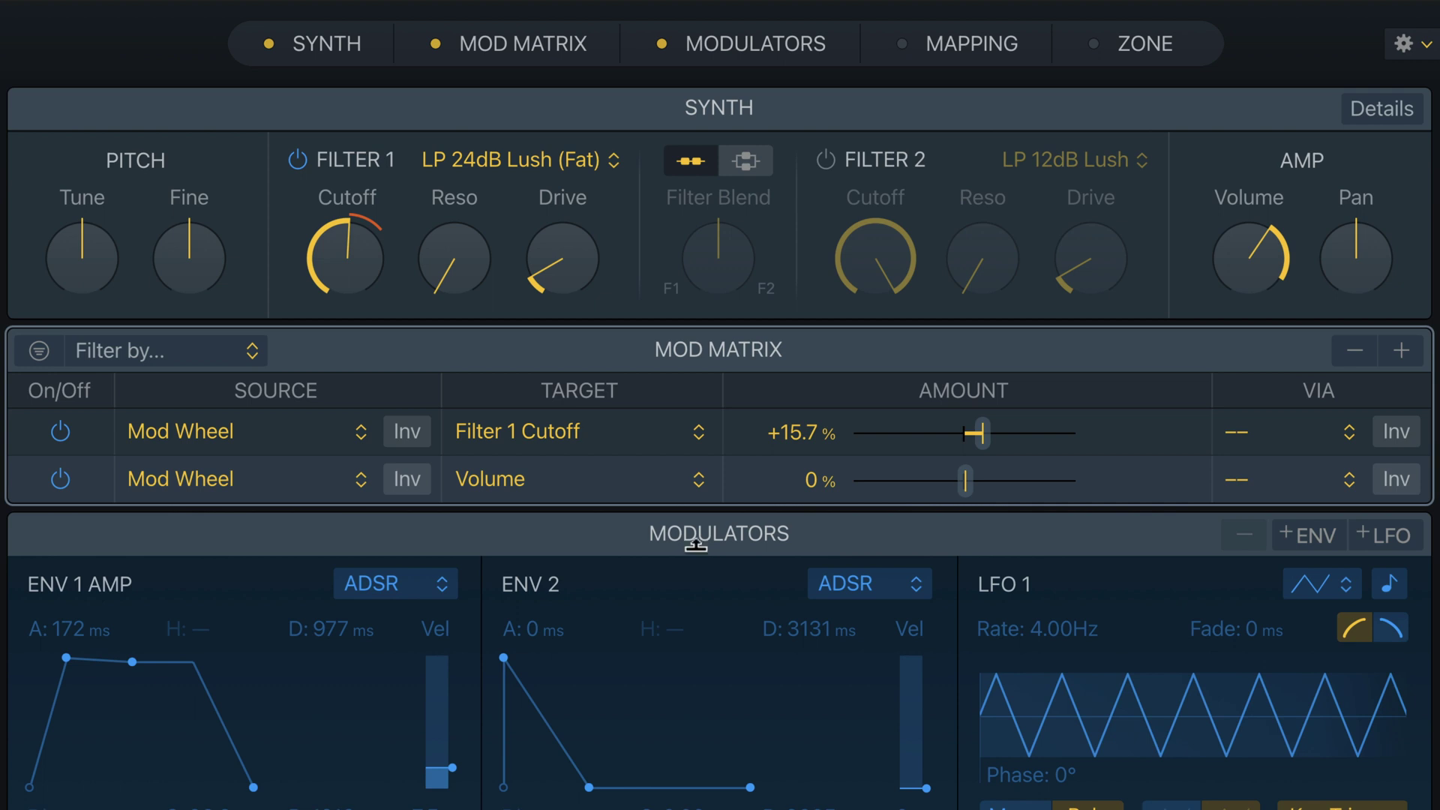
Set the amount of the Mod Wheel to Volume modulation to -46.4%.
{"action": "left_click_drag", "start_coordinate": [962, 488], "coordinate": [946, 491]}
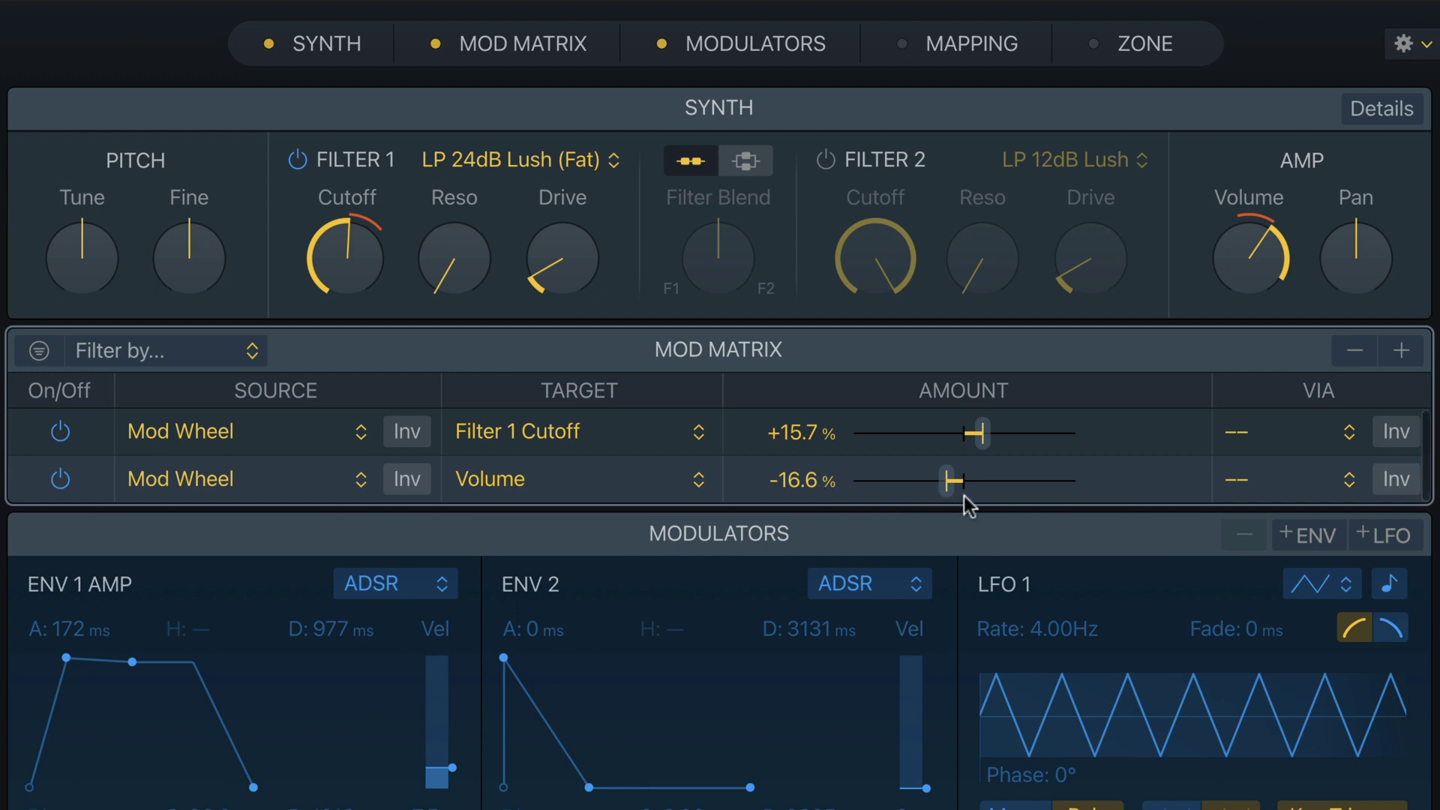
{"action": "double_click", "coordinate": [788, 480]}
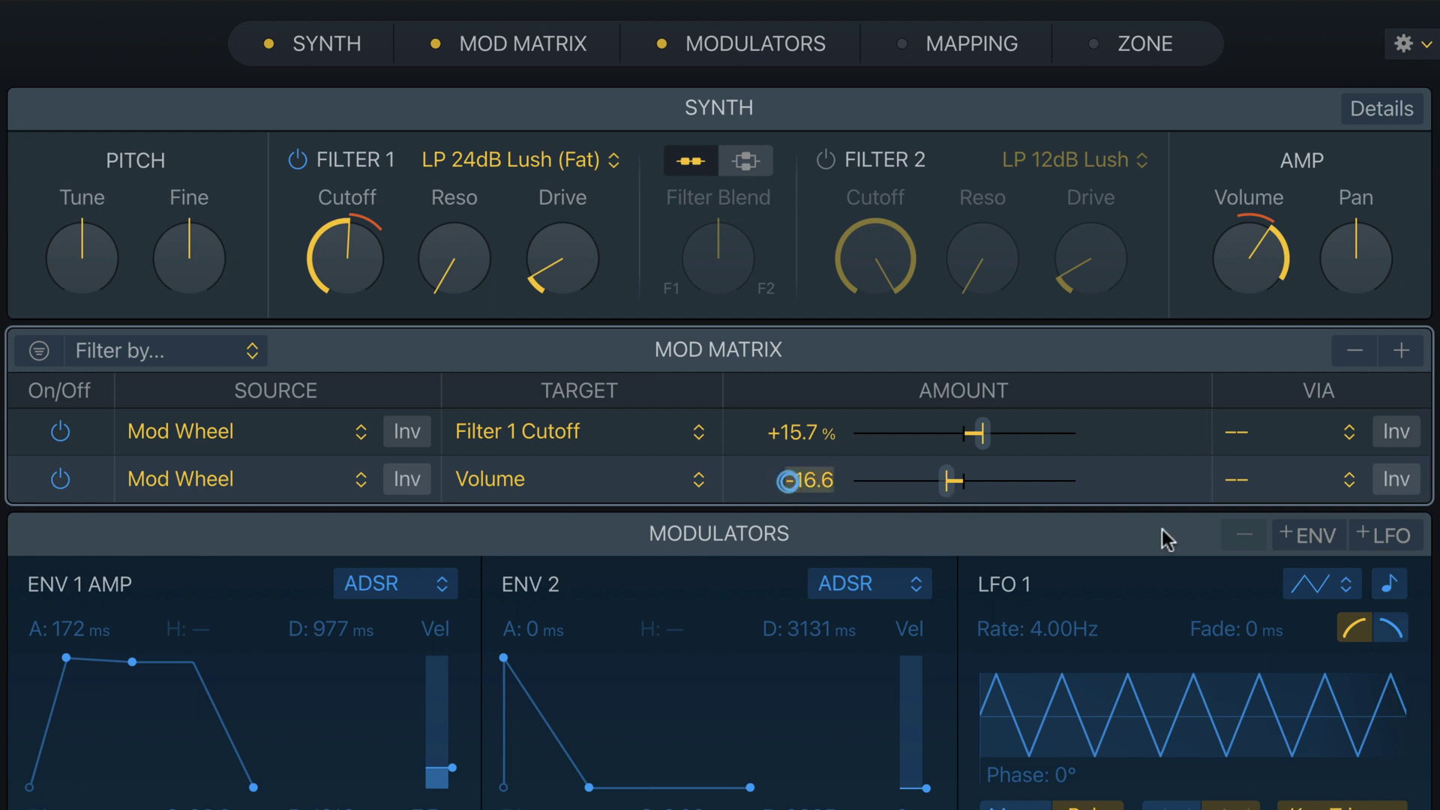
{"action": "type", "text": "-46.4"}
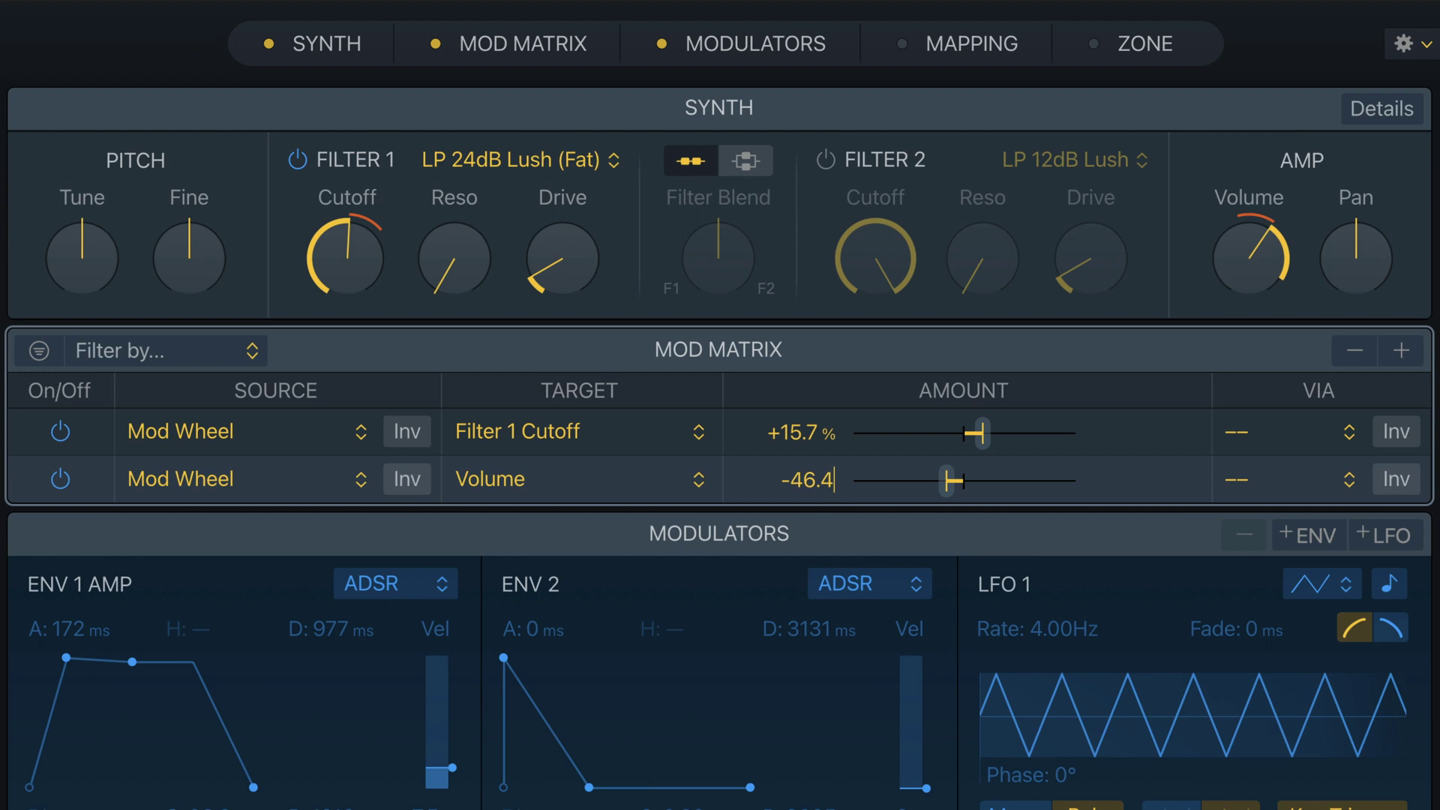
{"action": "key", "text": "Return"}
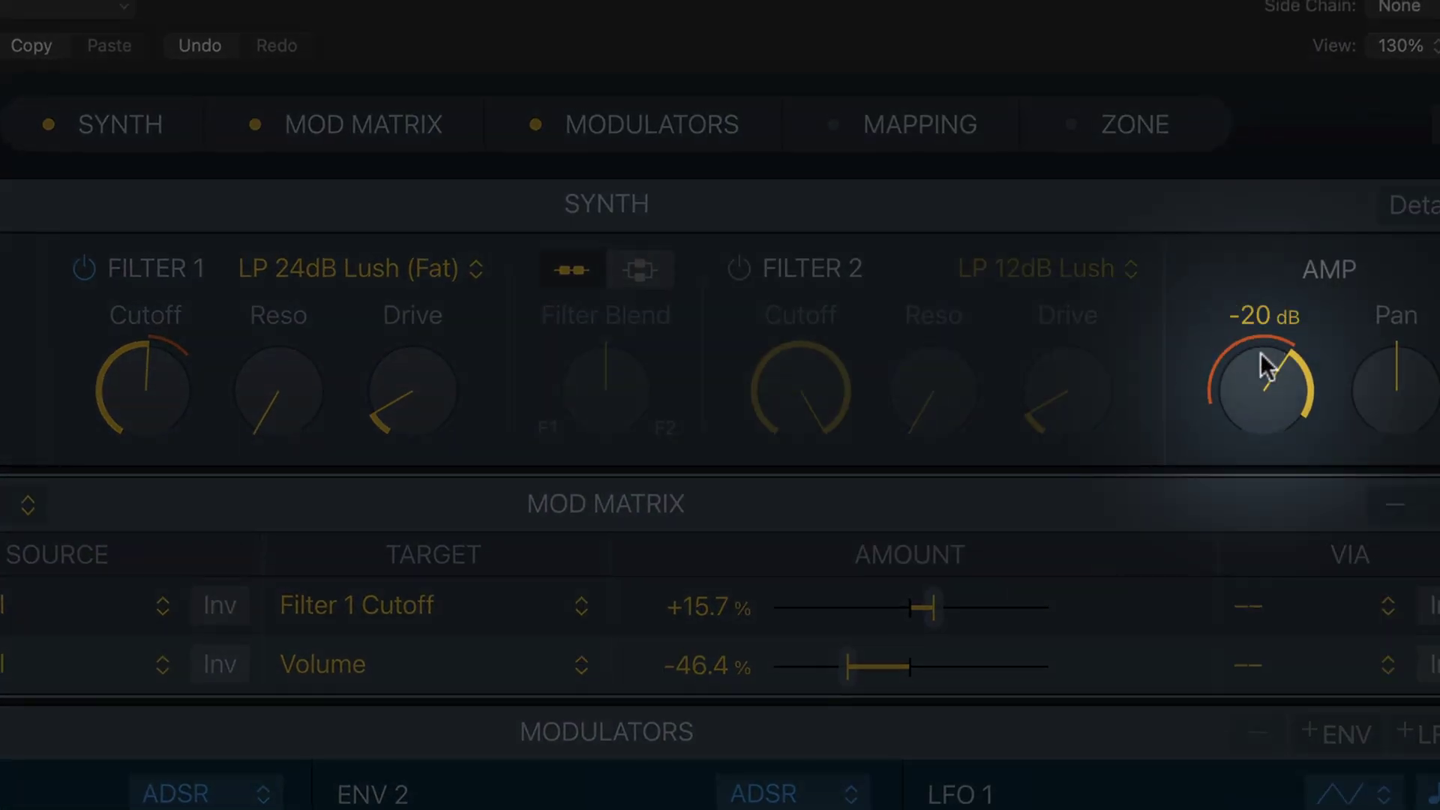
{"action": "mouse_move", "coordinate": [1284, 356]}
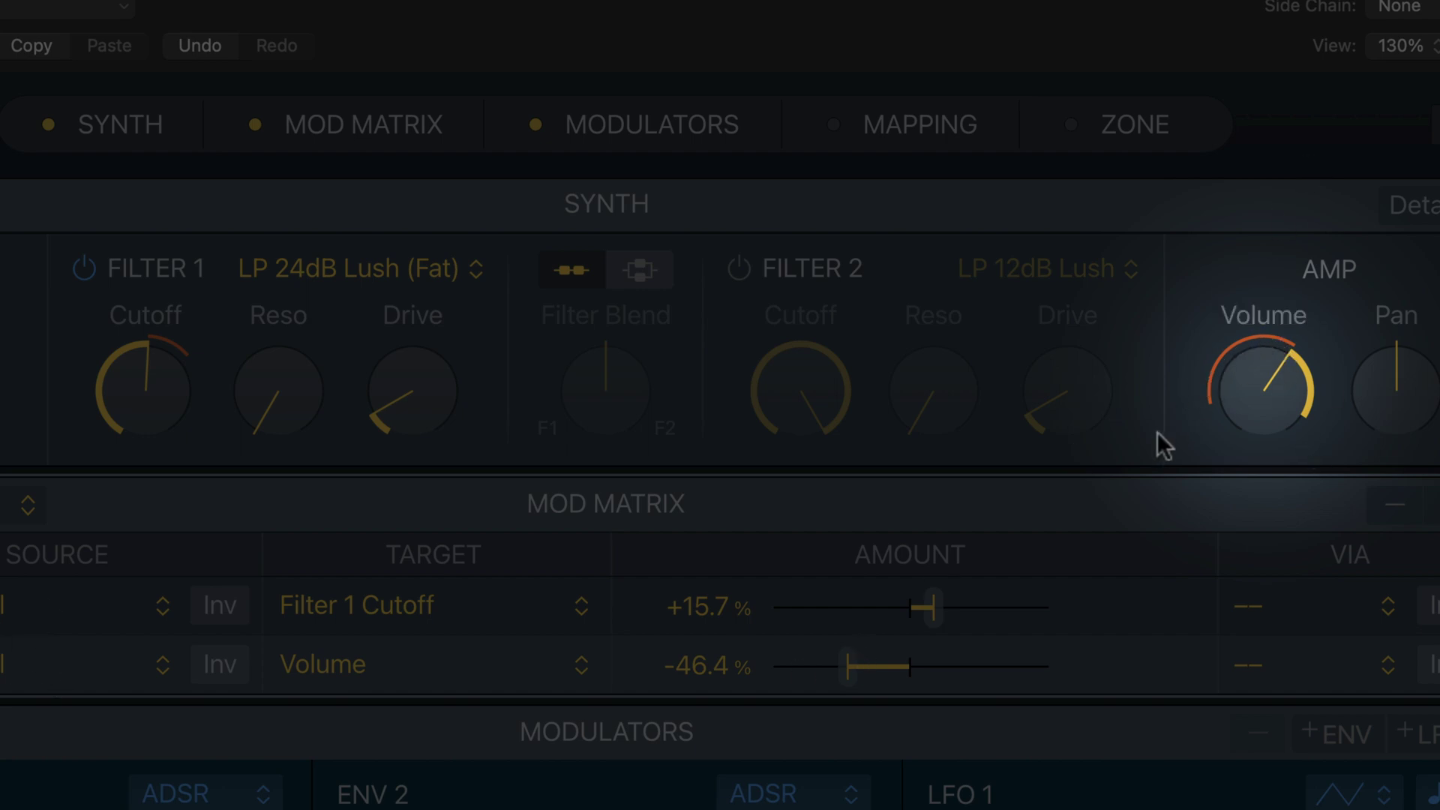
{"action": "mouse_move", "coordinate": [120, 368]}
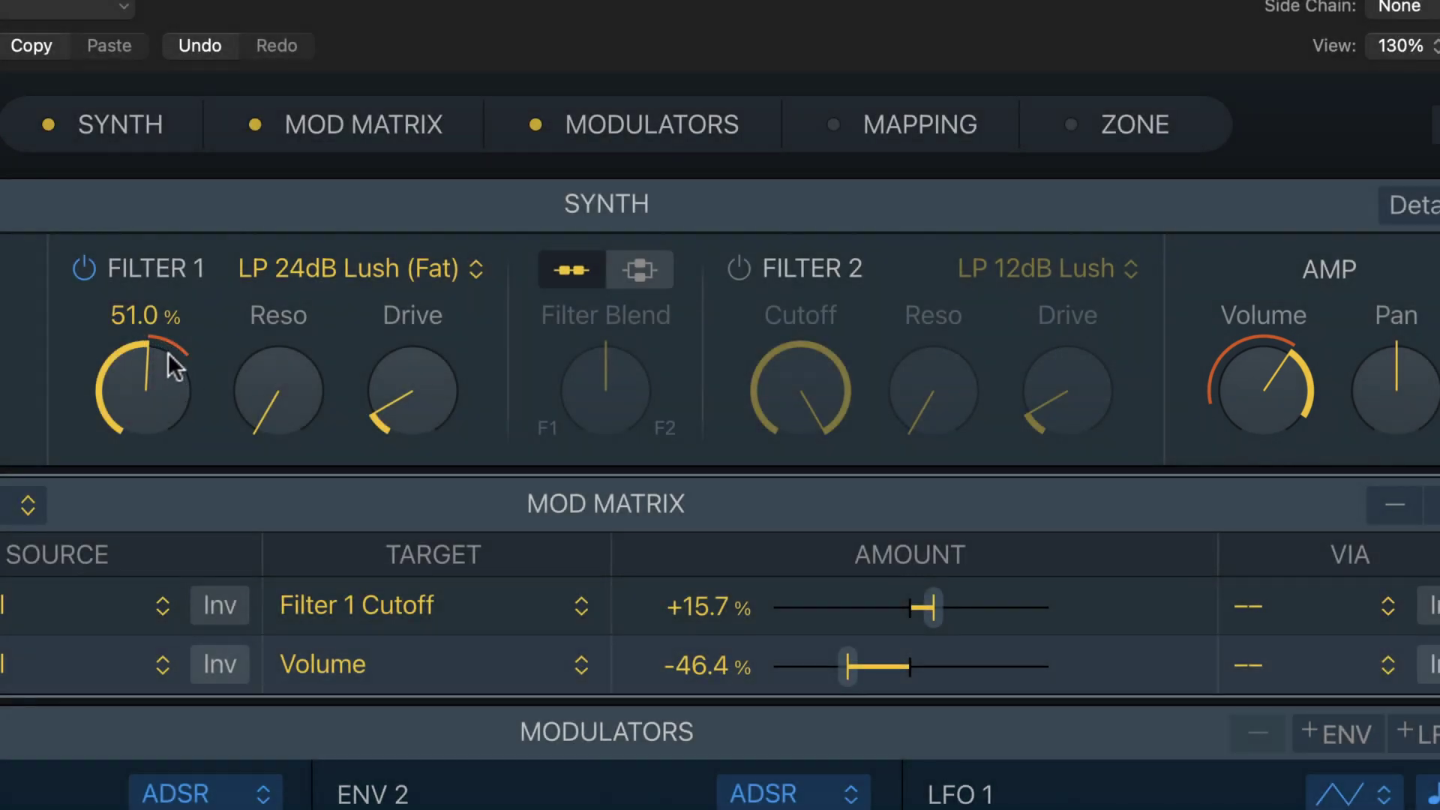
{"action": "mouse_move", "coordinate": [1305, 319]}
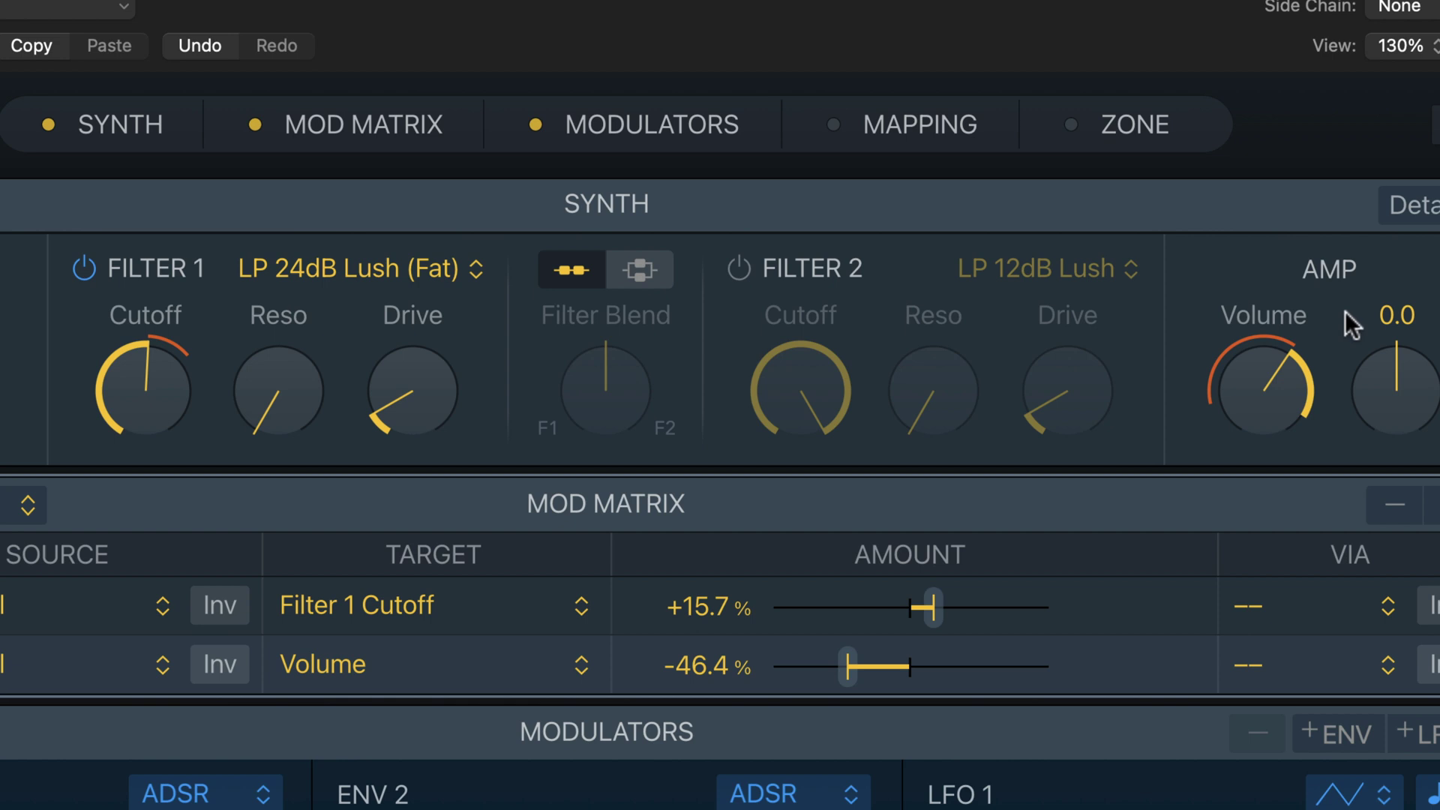
{"action": "mouse_move", "coordinate": [1225, 357]}
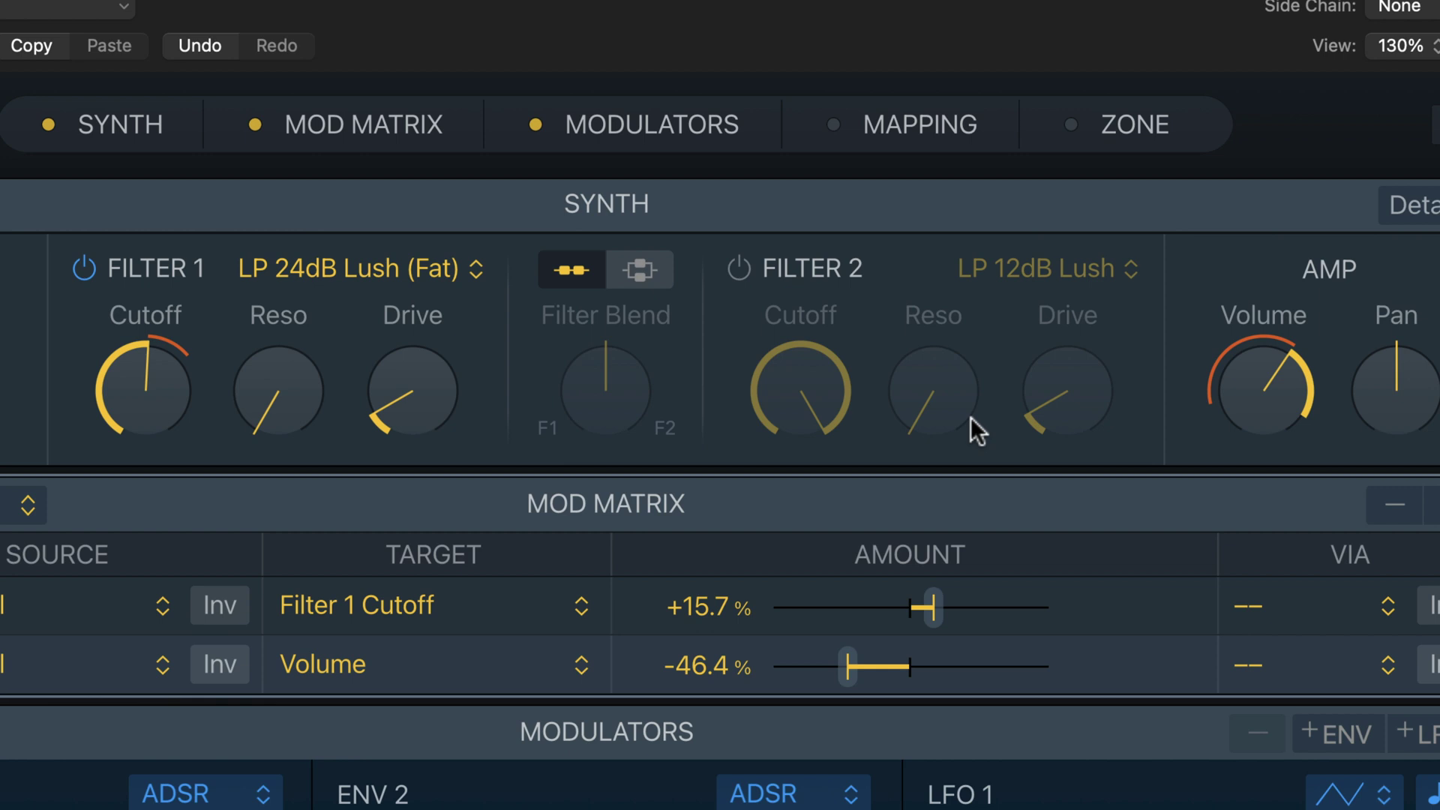
Add a third modulation slot in the Mod Matrix with Key as the source and Filter 1 Cutoff as the target.
{"action": "mouse_move", "coordinate": [194, 352]}
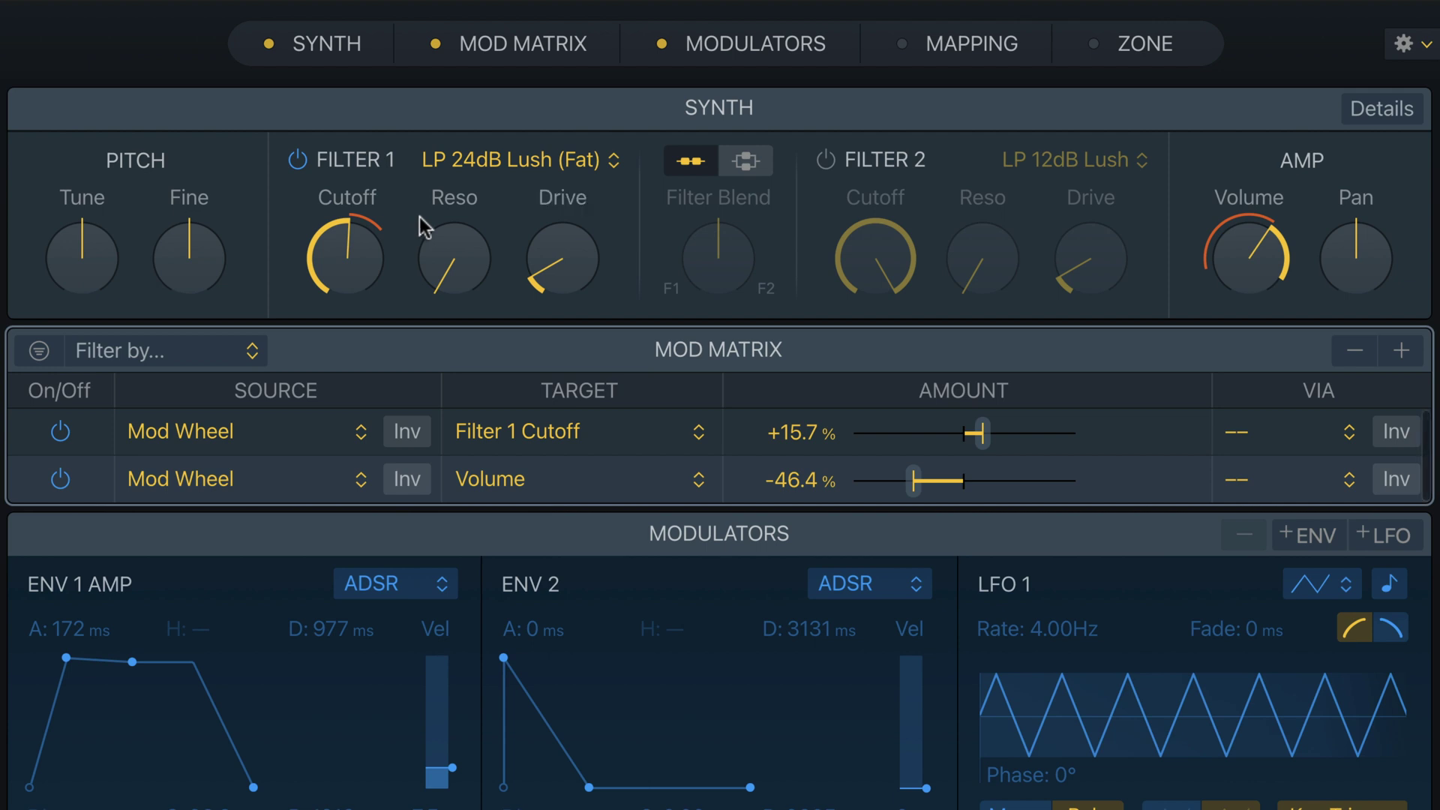
{"action": "left_click", "coordinate": [1401, 351]}
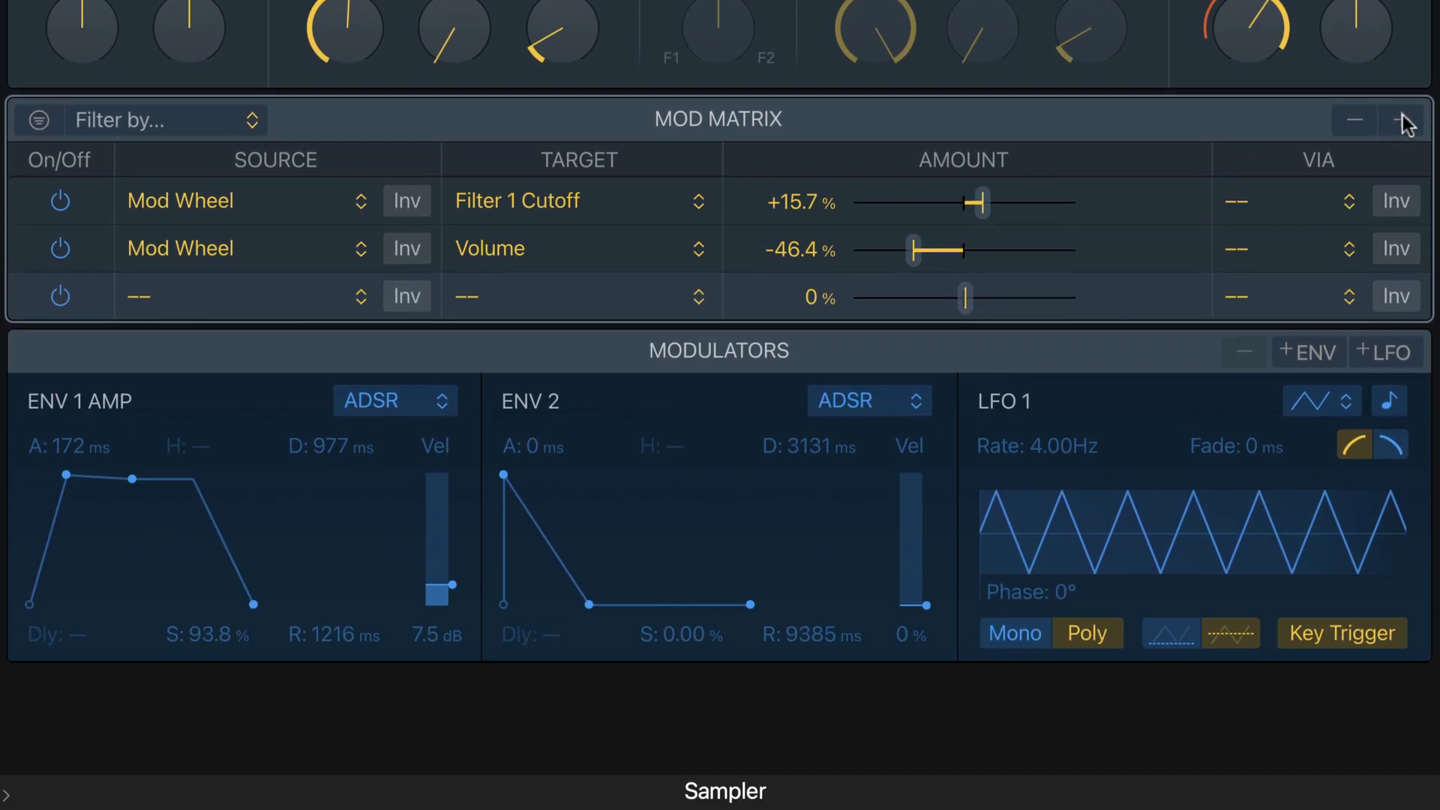
{"action": "left_click", "coordinate": [243, 295]}
{"action": "left_click", "coordinate": [209, 662]}
{"action": "left_click", "coordinate": [501, 300]}
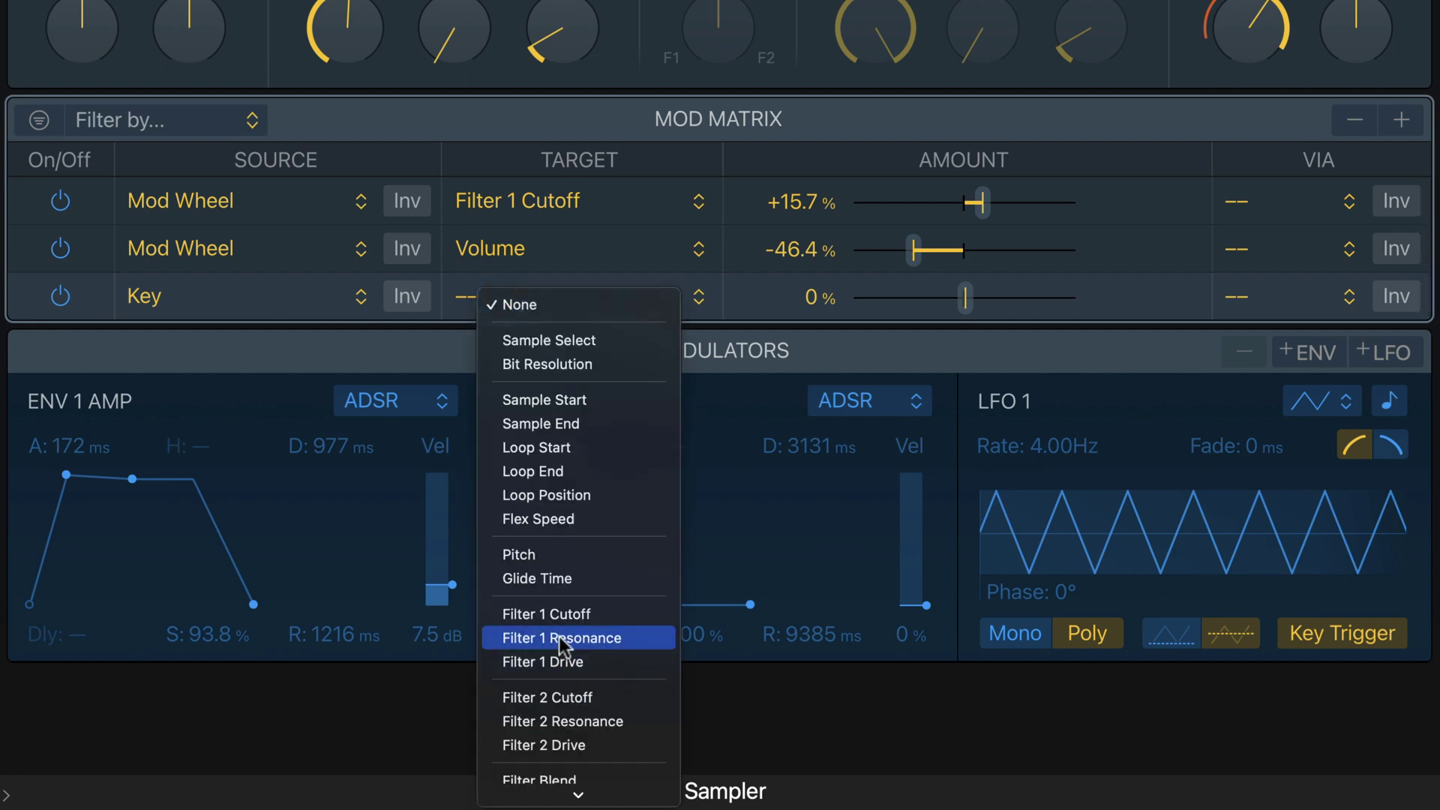
{"action": "left_click", "coordinate": [567, 614]}
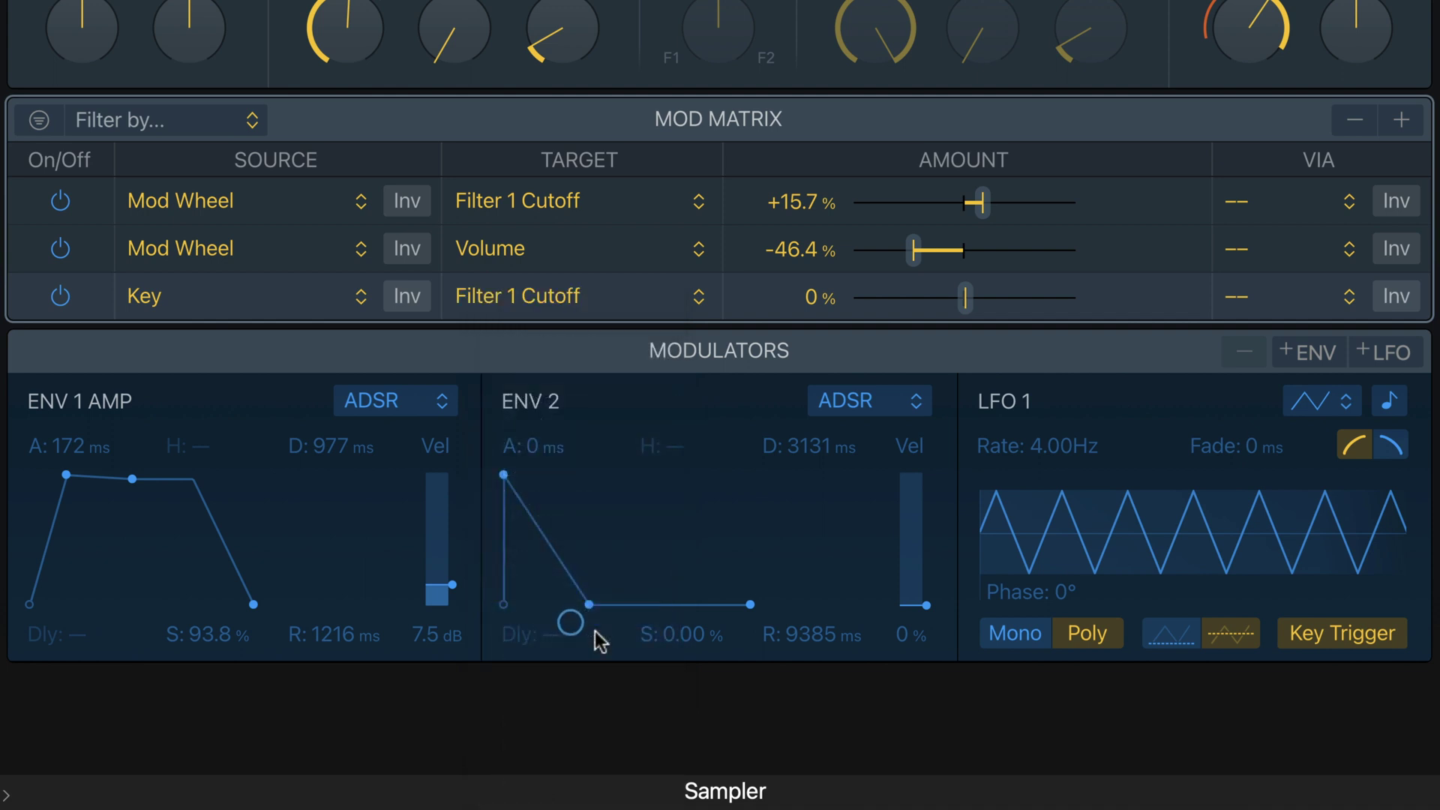
Invert the Key source and set its Filter 1 Cutoff modulation amount to +24.6%.
{"action": "left_click", "coordinate": [409, 300]}
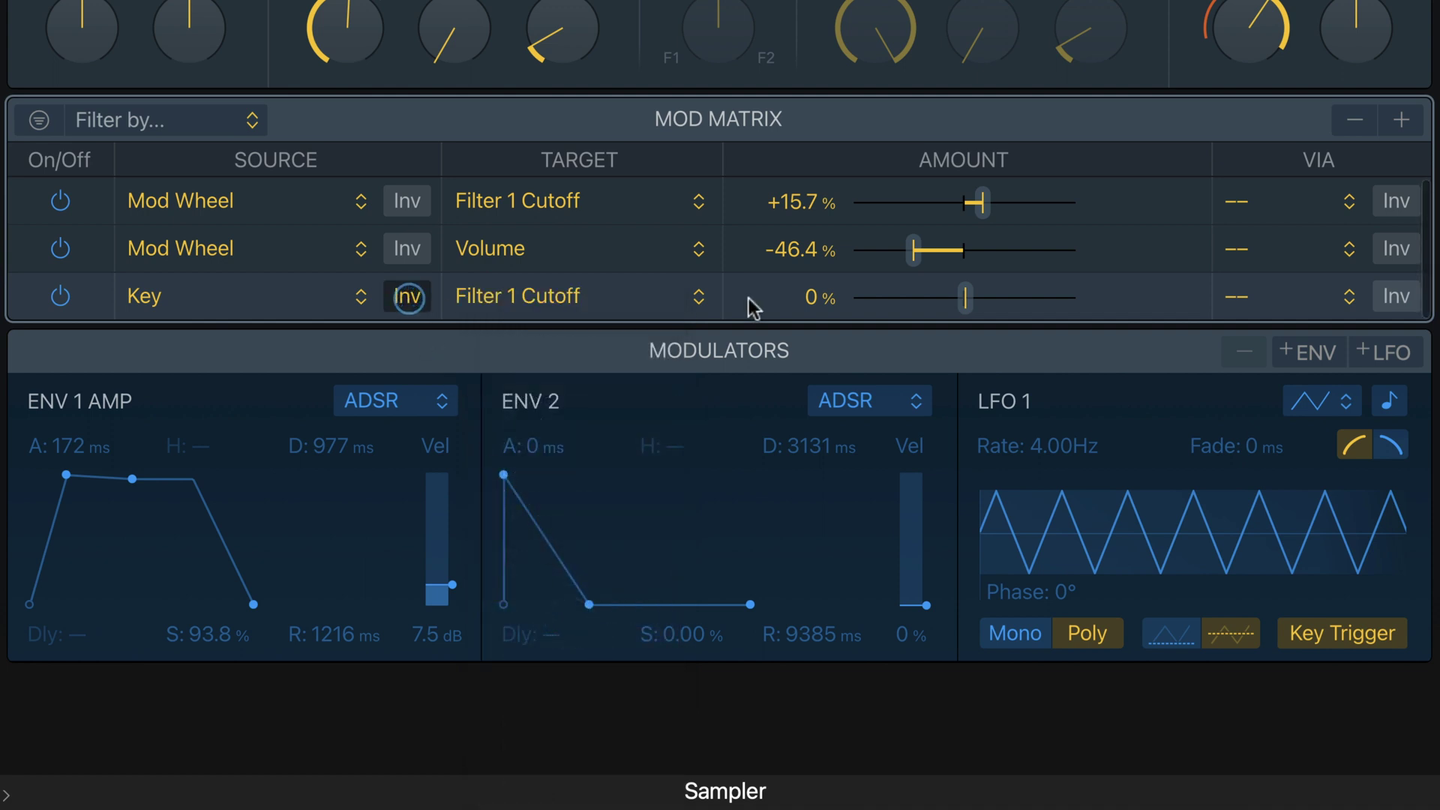
{"action": "double_click", "coordinate": [821, 298]}
{"action": "type", "text": "24.6"}
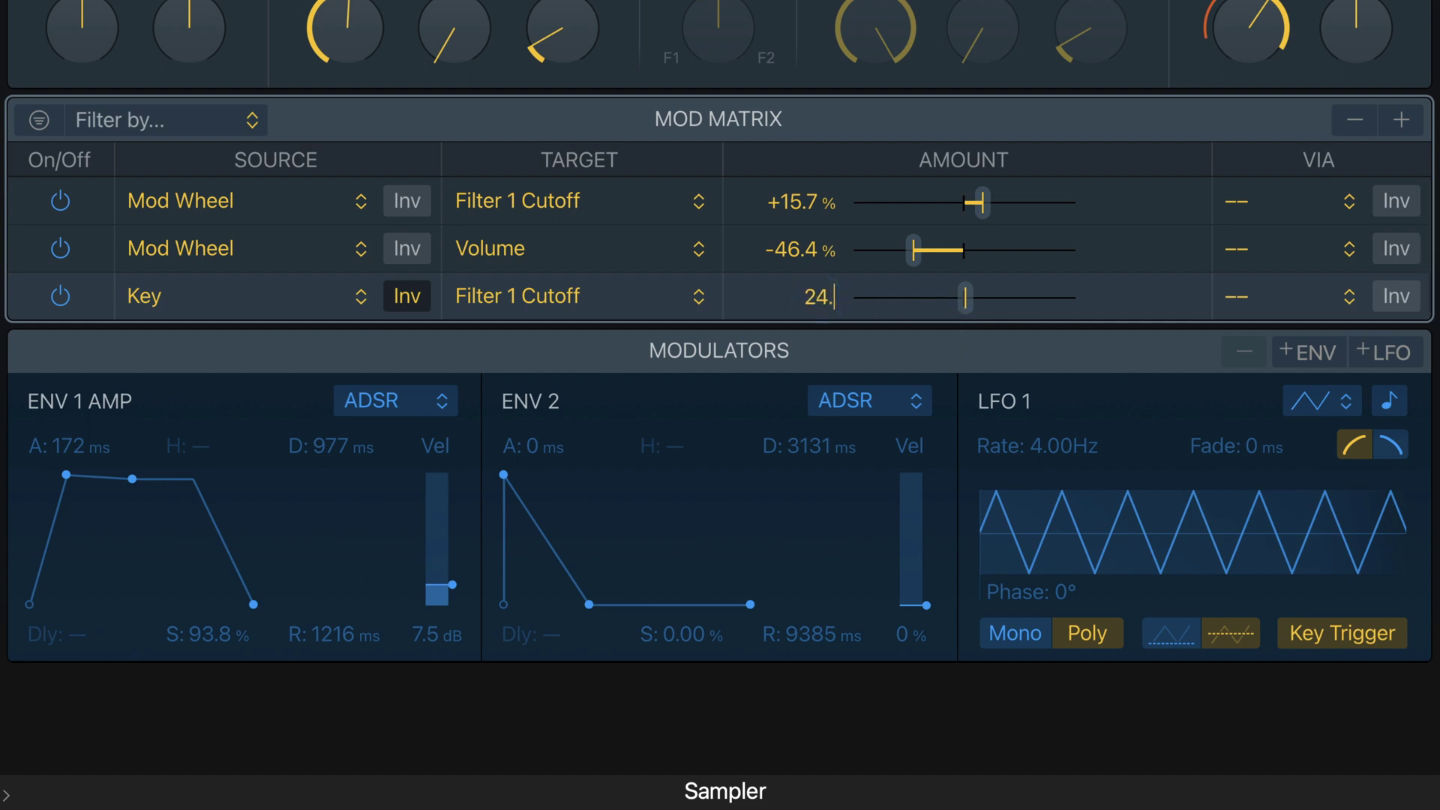
{"action": "key", "text": "Return"}
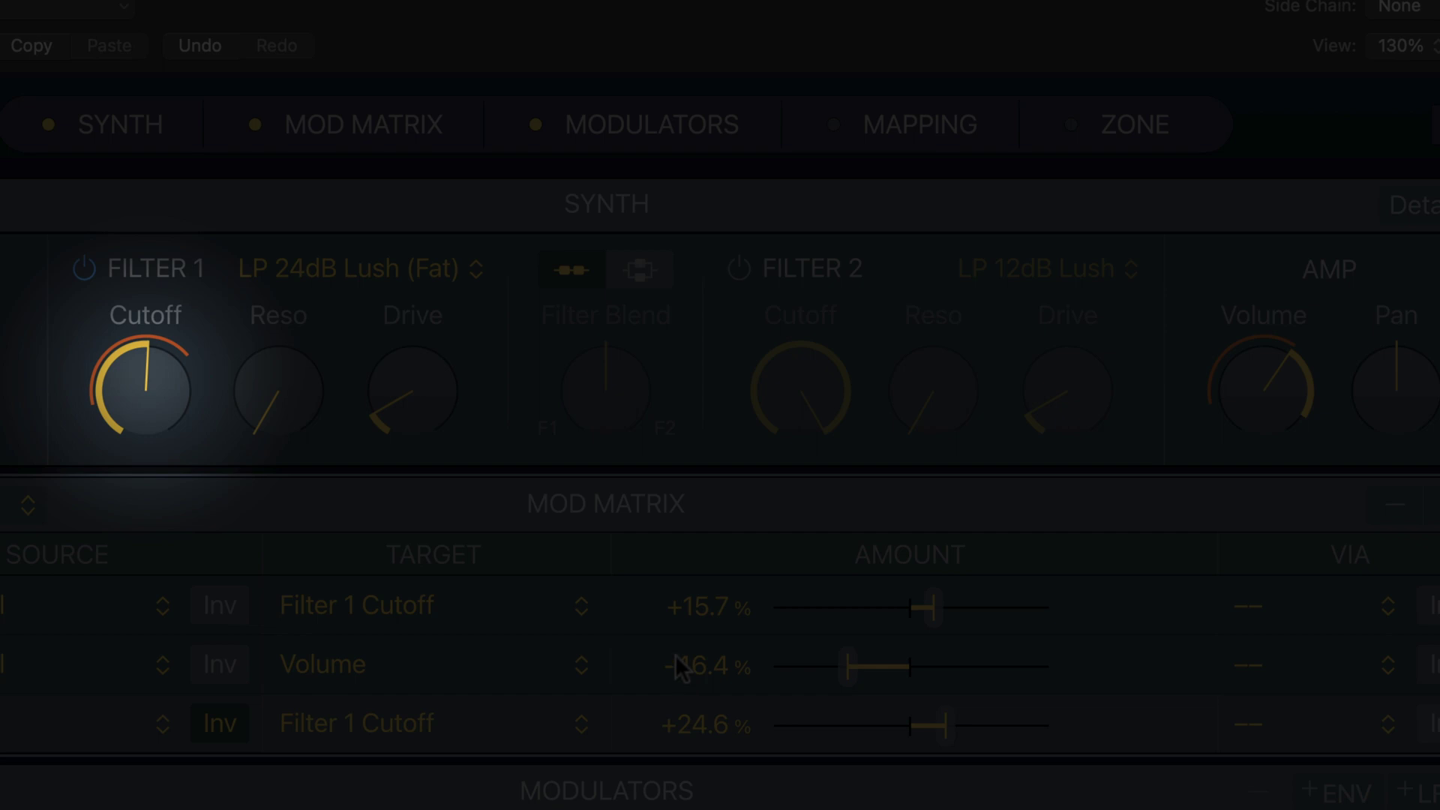
Try a lower amount on the Key to Filter 1 Cutoff modulation and set it back to +24.6%.
{"action": "mouse_move", "coordinate": [362, 13]}
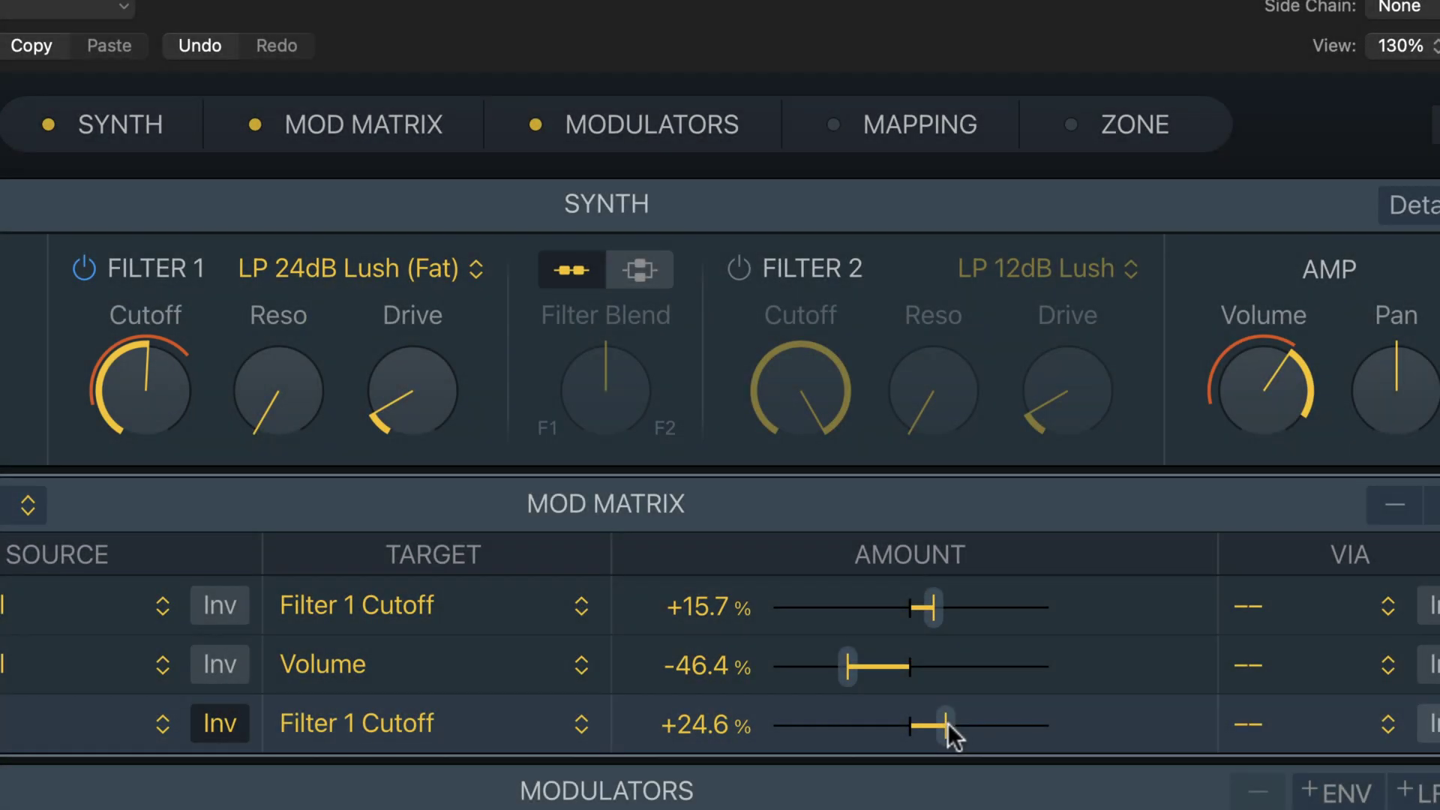
{"action": "mouse_move", "coordinate": [947, 725]}
{"action": "left_mouse_down"}
{"action": "mouse_move", "coordinate": [998, 728]}
{"action": "mouse_move", "coordinate": [897, 728]}
{"action": "mouse_move", "coordinate": [931, 729]}
{"action": "left_mouse_up"}
{"action": "double_click", "coordinate": [713, 724]}
{"action": "type", "text": "24.6"}
{"action": "key", "text": "Return"}
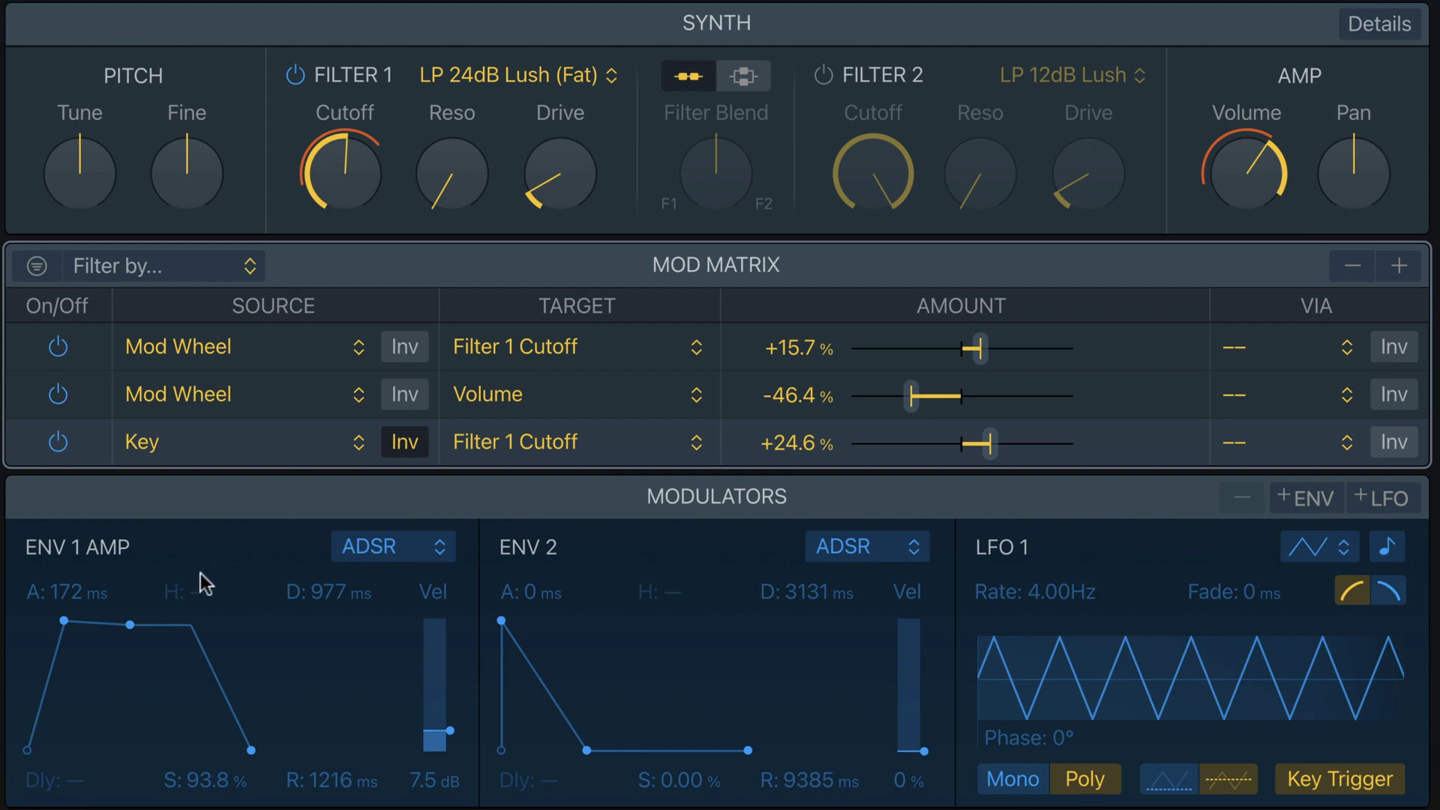
Set the ENV 1 AMP attack to 51 ms and its sustain to 57.1%.
{"action": "double_click", "coordinate": [71, 604]}
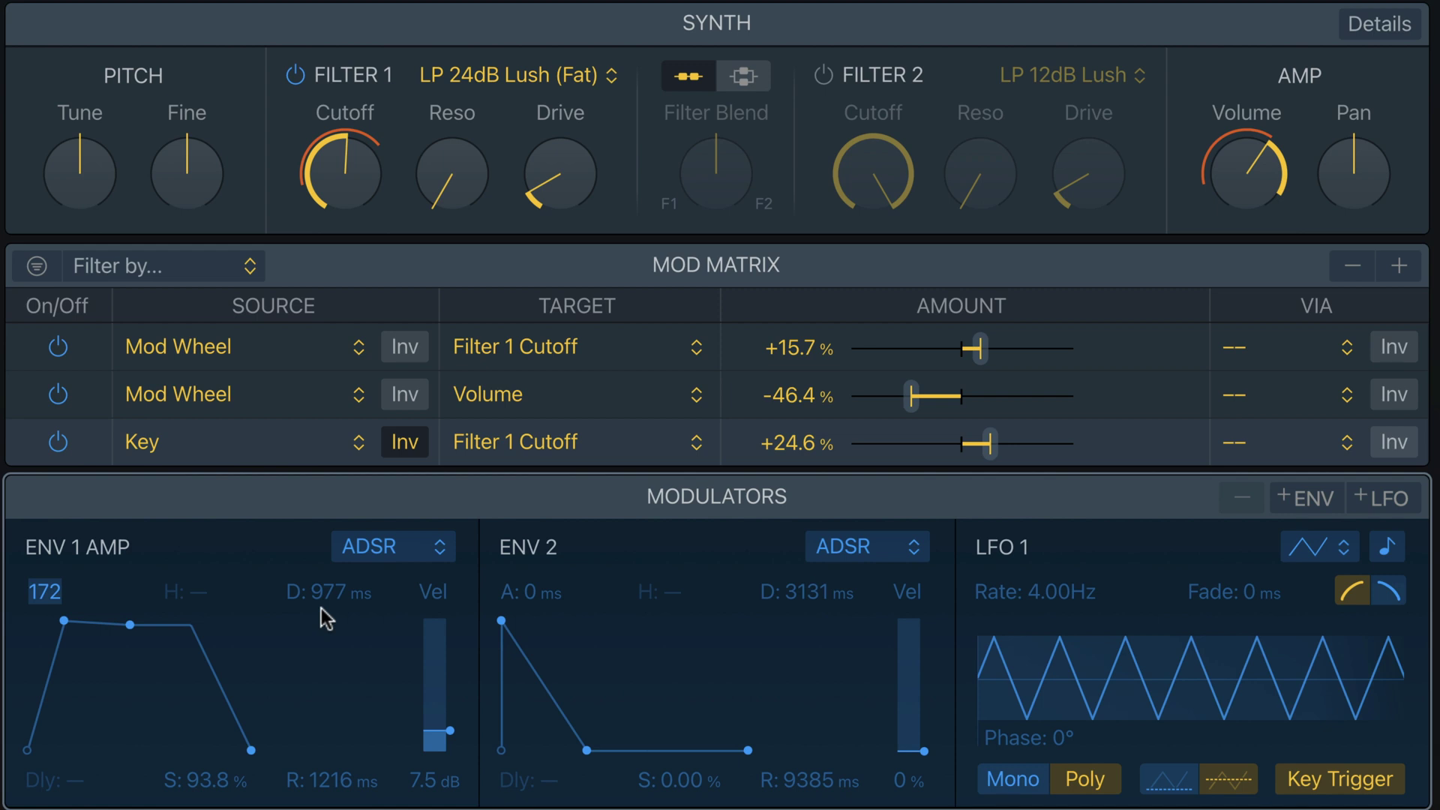
{"action": "type", "text": "51"}
{"action": "key", "text": "Return"}
{"action": "mouse_move", "coordinate": [25, 750]}
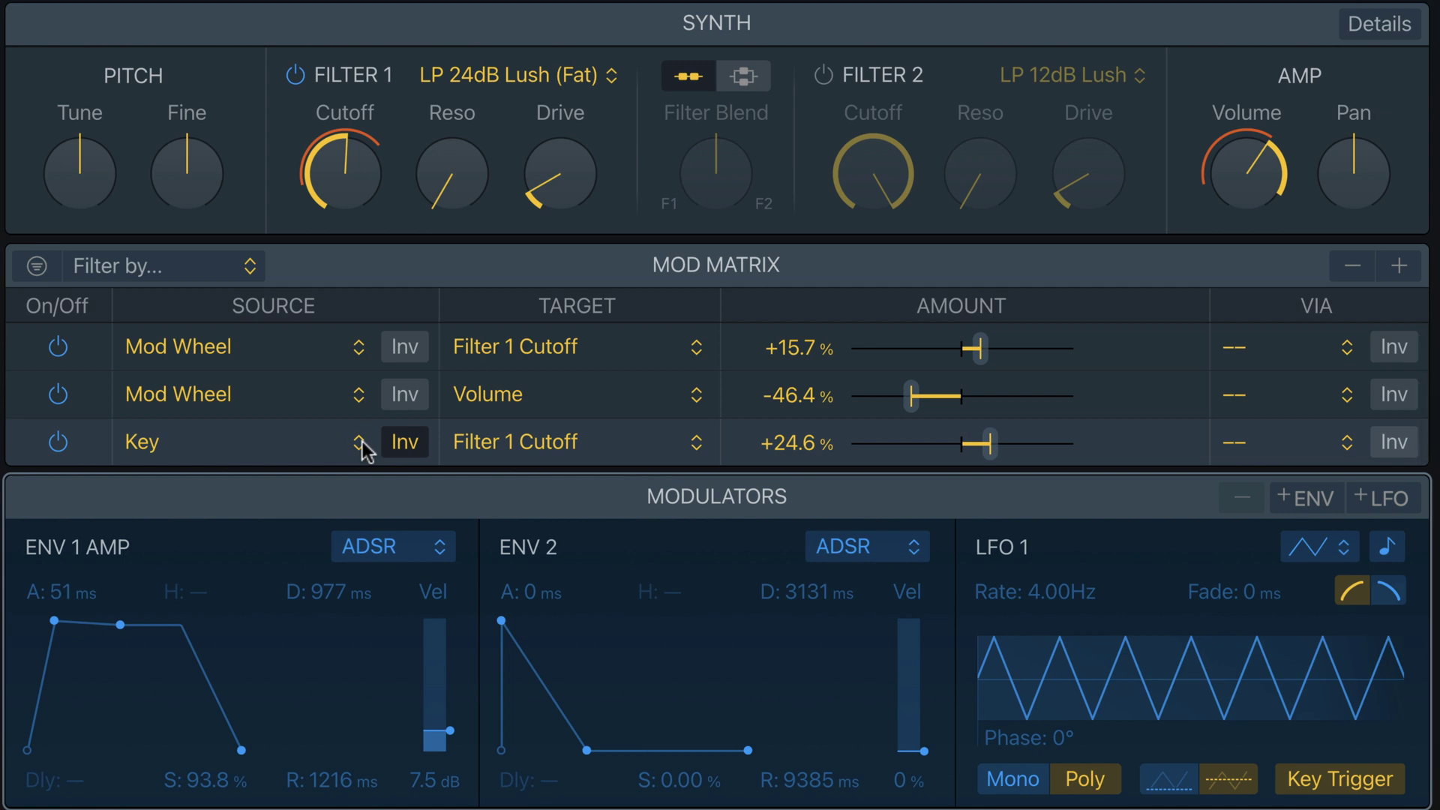
{"action": "left_click_drag", "start_coordinate": [207, 785], "coordinate": [207, 800]}
{"action": "double_click", "coordinate": [205, 778]}
{"action": "type", "text": "57.1"}
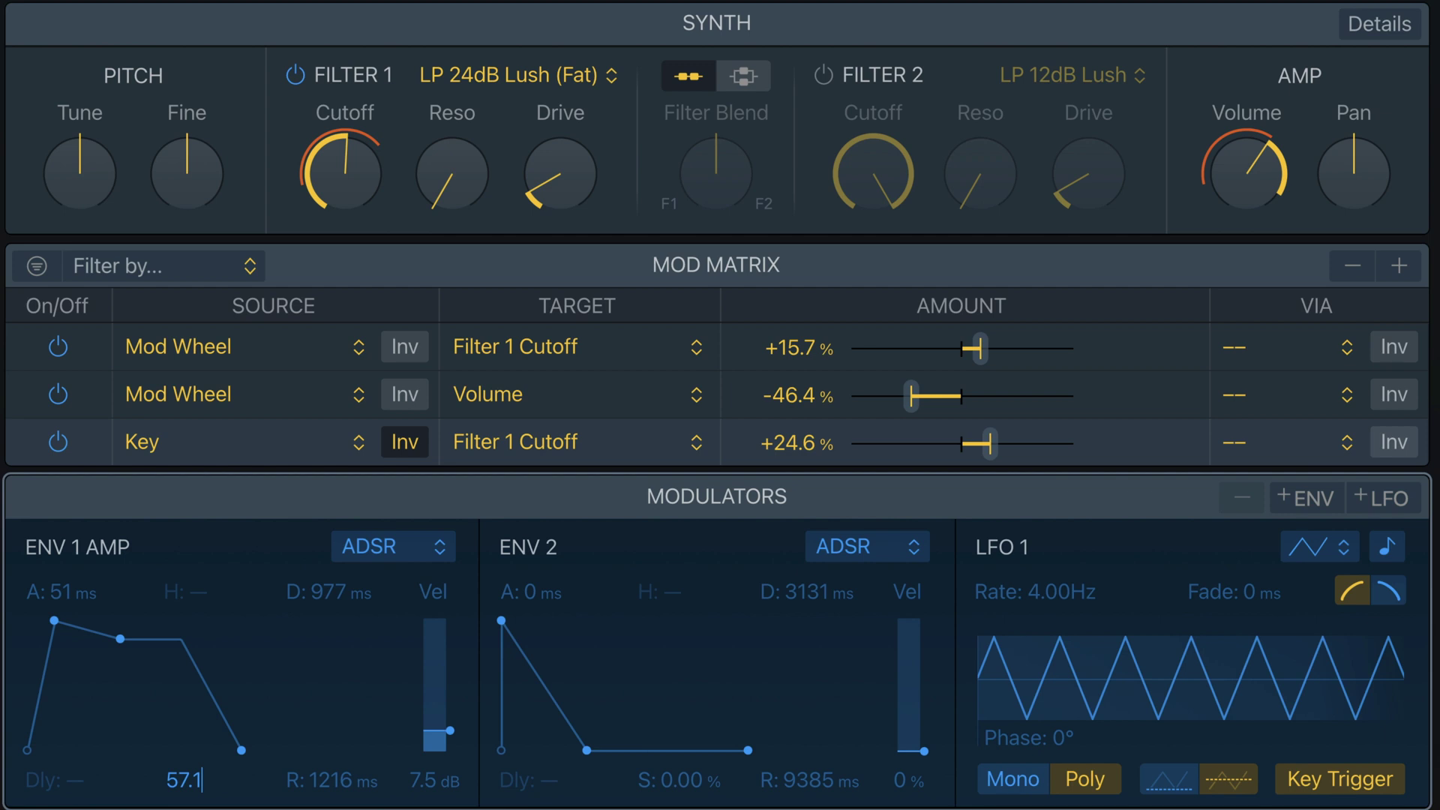
{"action": "key", "text": "Return"}
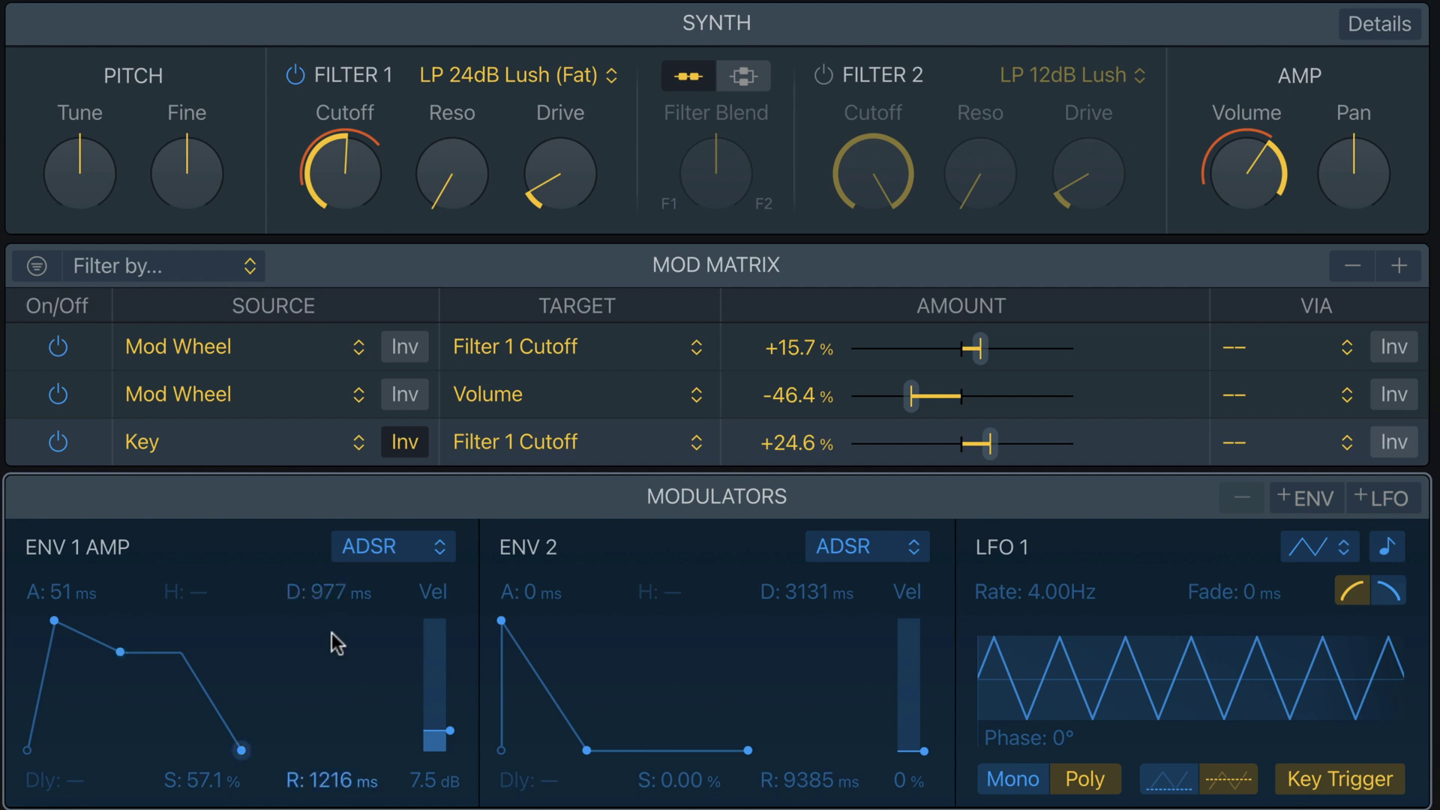
Set the ENV 1 AMP release to 327 ms and turn off inversion on the Key modulation source.
{"action": "double_click", "coordinate": [328, 787]}
{"action": "type", "text": "327"}
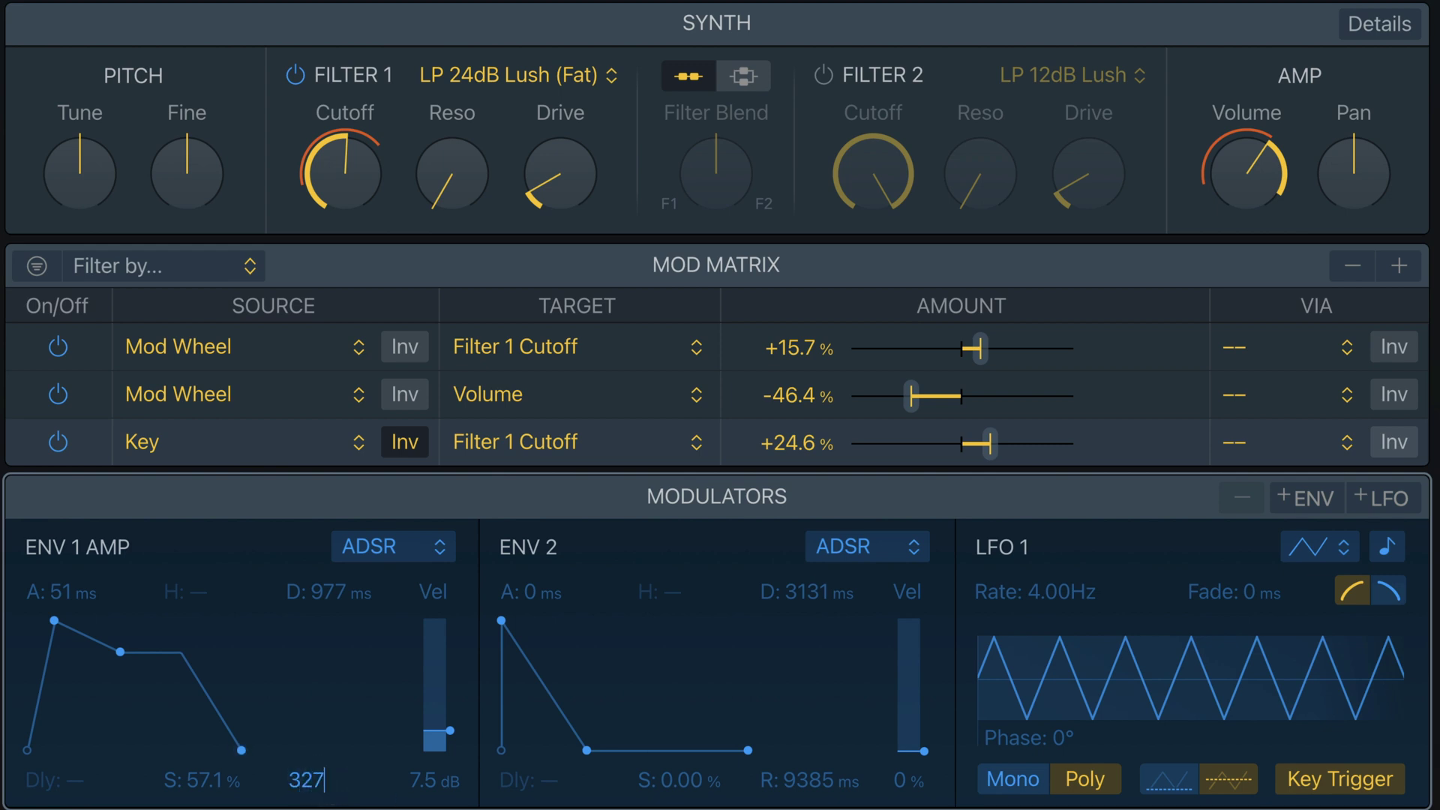
{"action": "key", "text": "Return"}
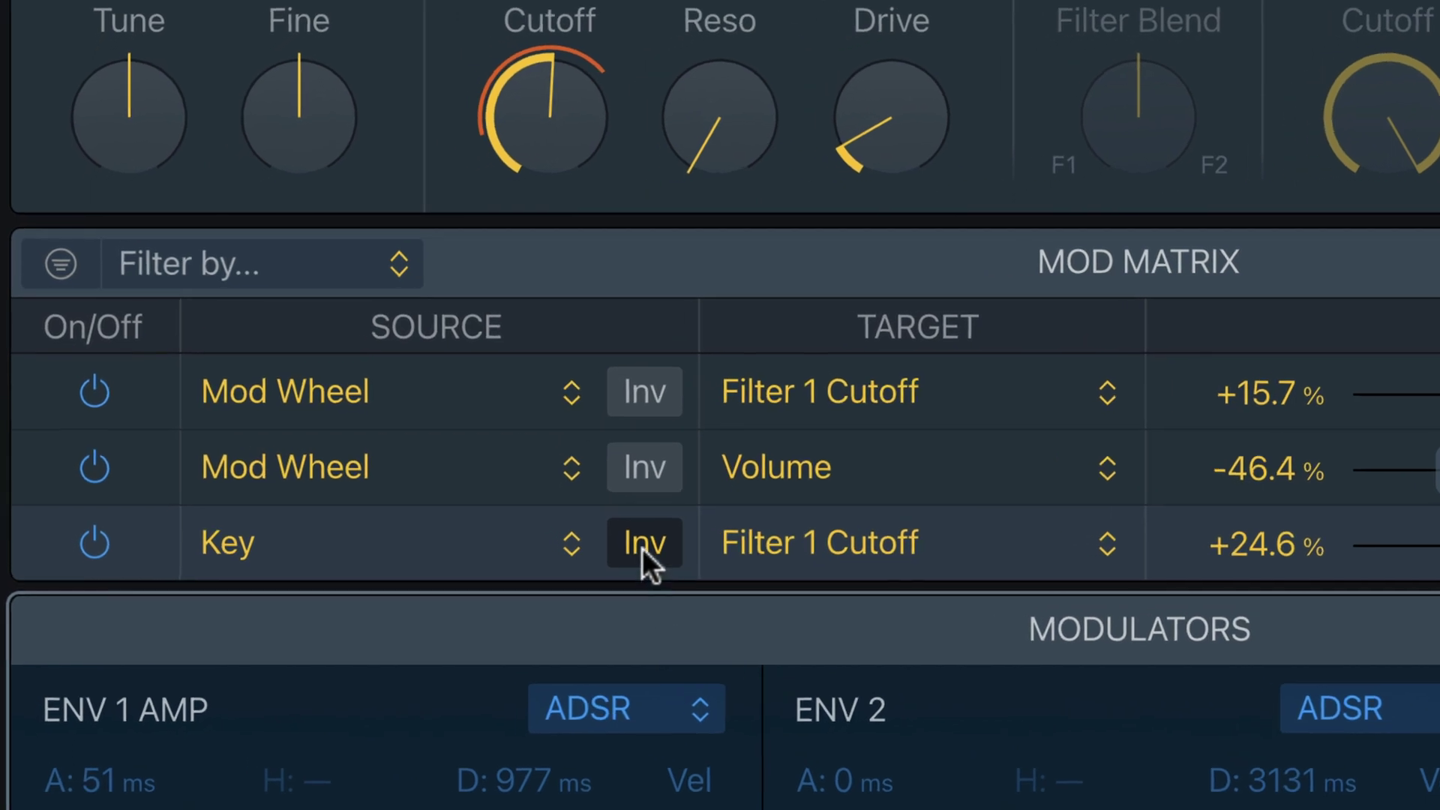
{"action": "left_click", "coordinate": [642, 546]}
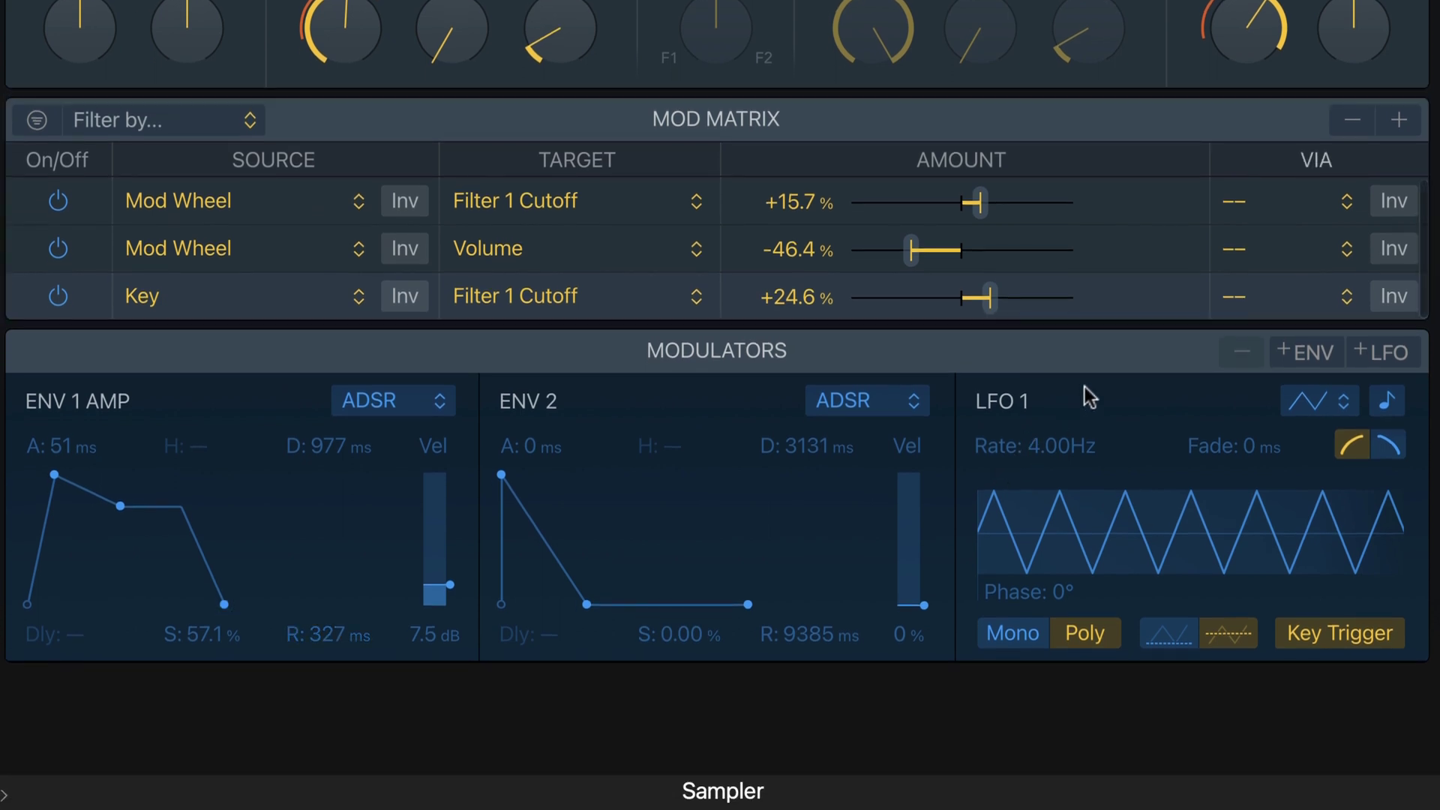
Add a fourth modulation slot routing Velocity to the Attack (Amp) stage of Envelope 1.
{"action": "left_click", "coordinate": [1399, 120]}
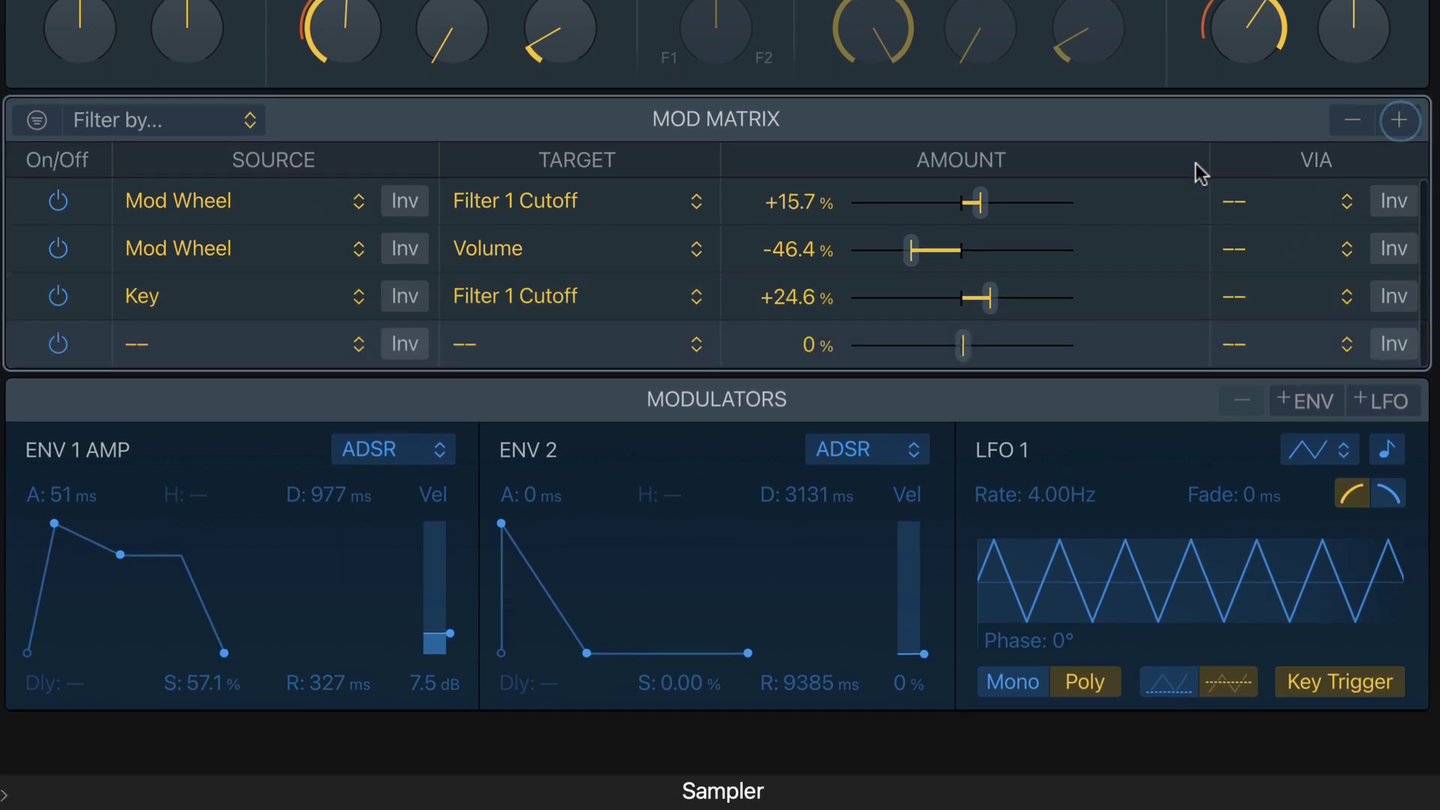
{"action": "left_click", "coordinate": [270, 359]}
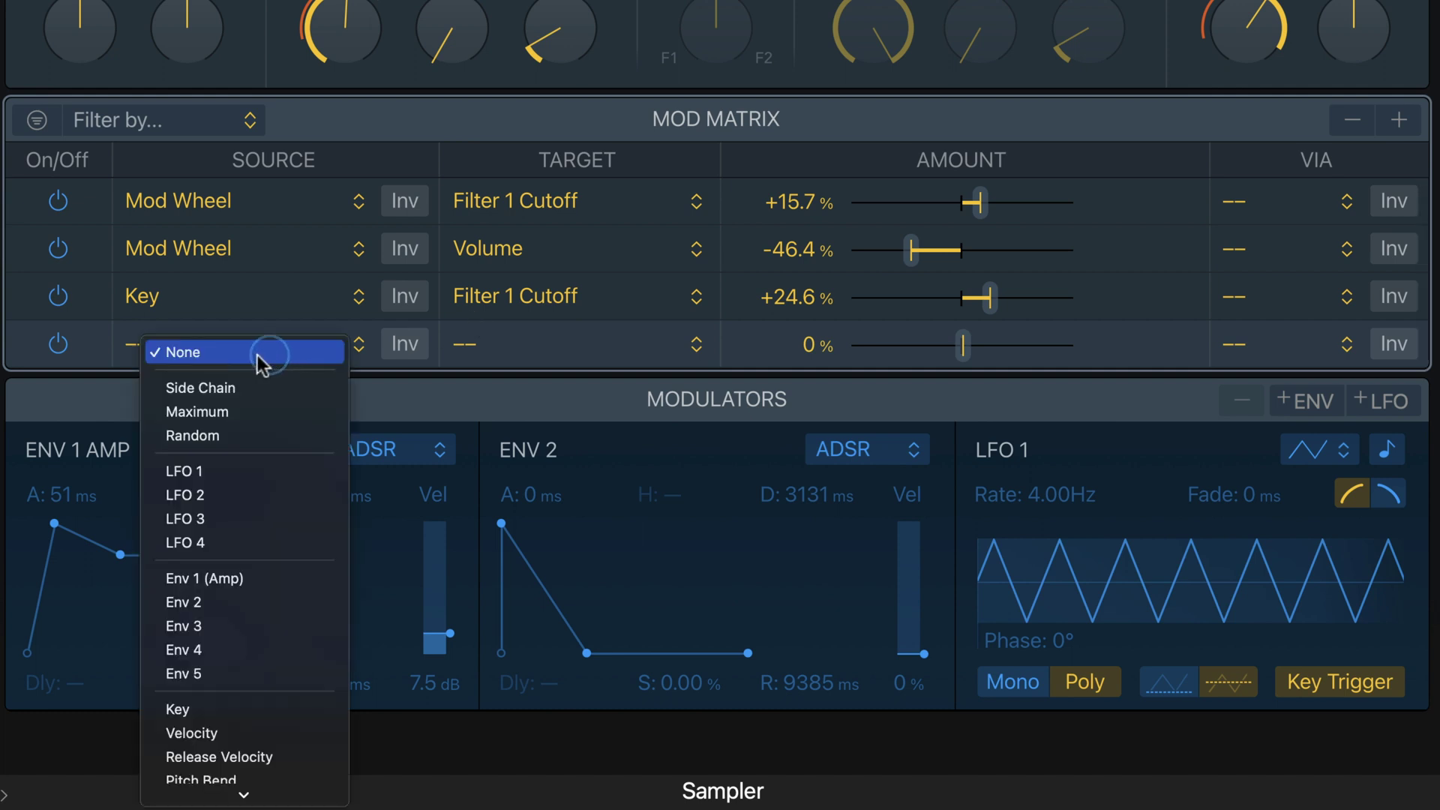
{"action": "left_click", "coordinate": [208, 733]}
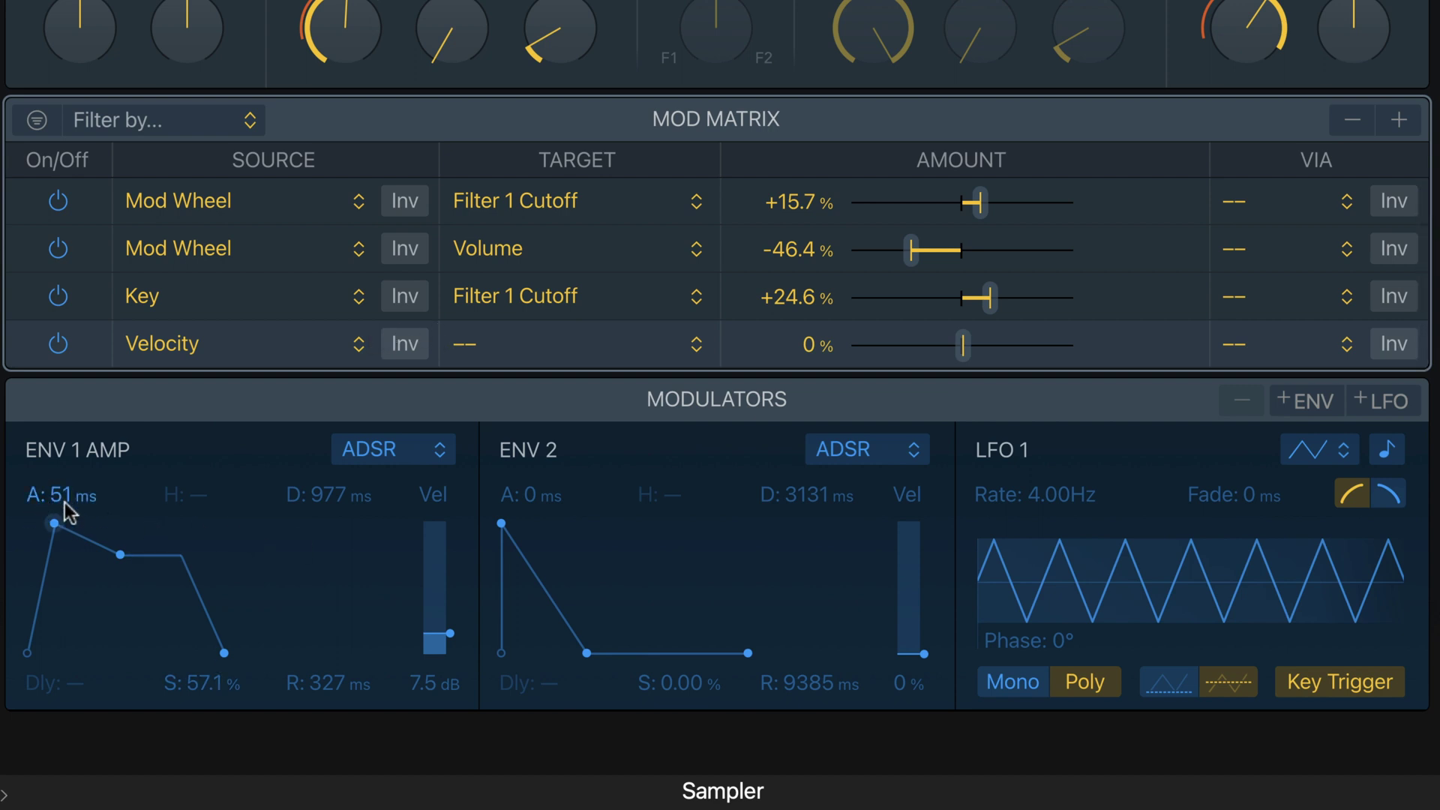
{"action": "left_click", "coordinate": [538, 343]}
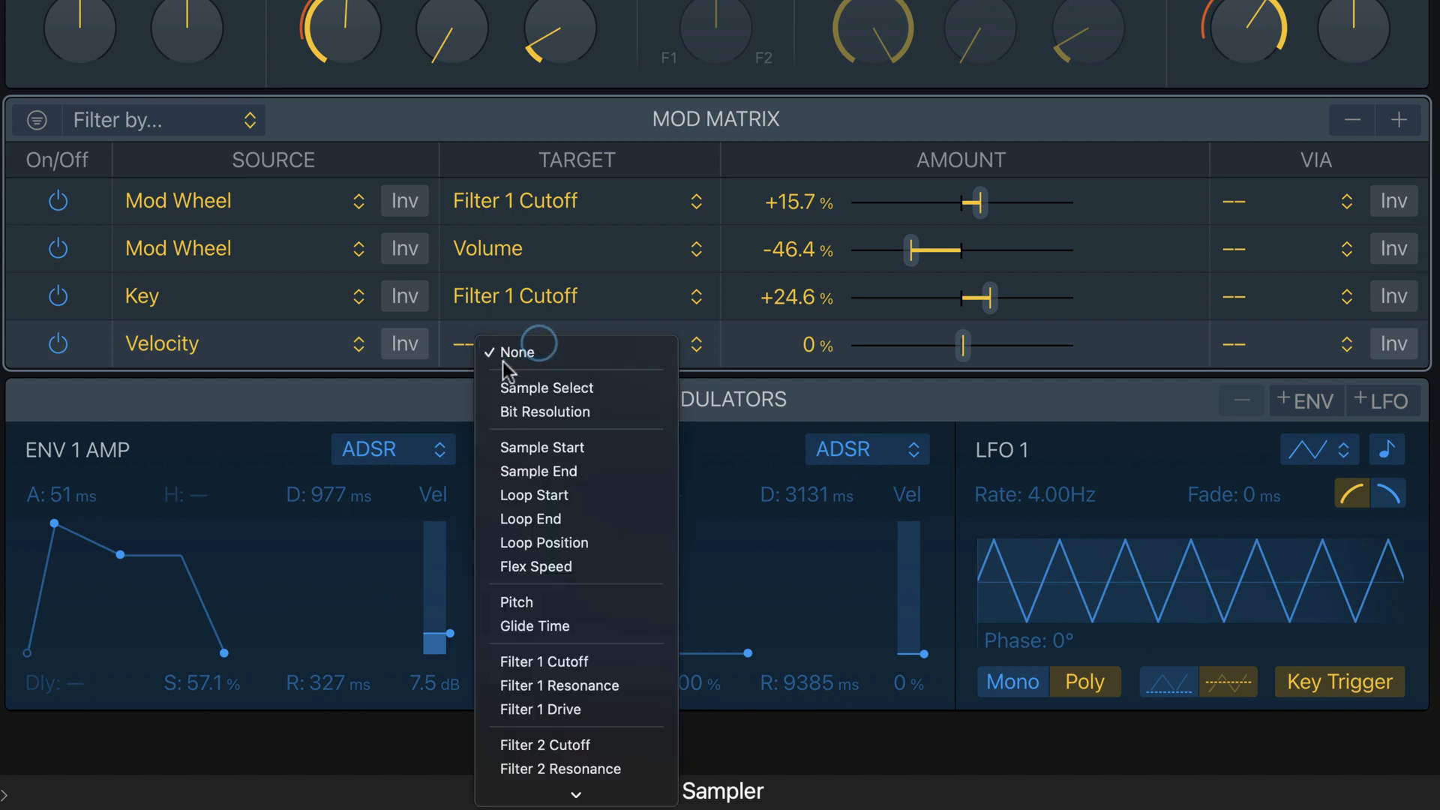
{"action": "scroll", "coordinate": [547, 690], "scroll_direction": "down", "scroll_amount": 3}
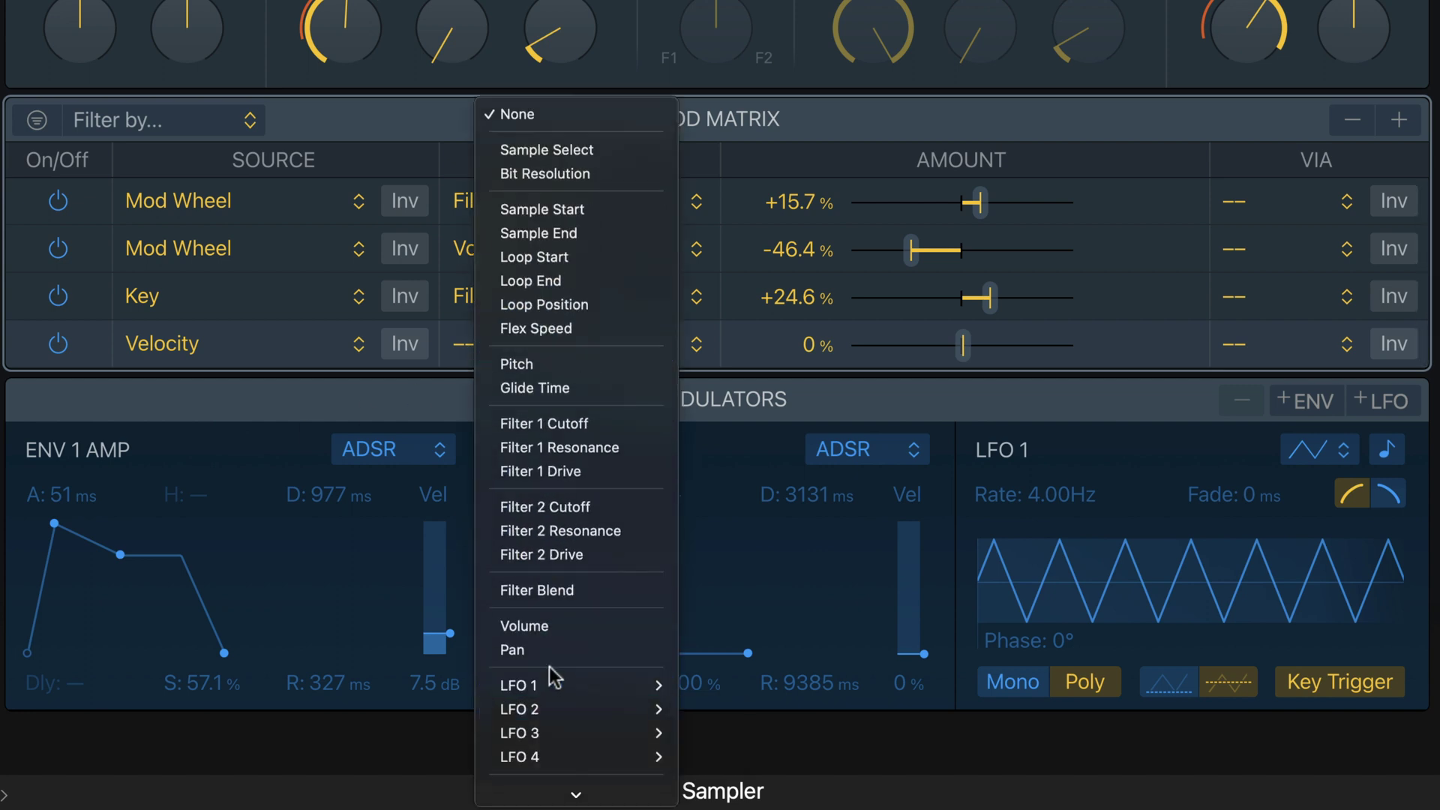
{"action": "scroll", "coordinate": [548, 555], "scroll_direction": "down", "scroll_amount": 5}
{"action": "mouse_move", "coordinate": [553, 614]}
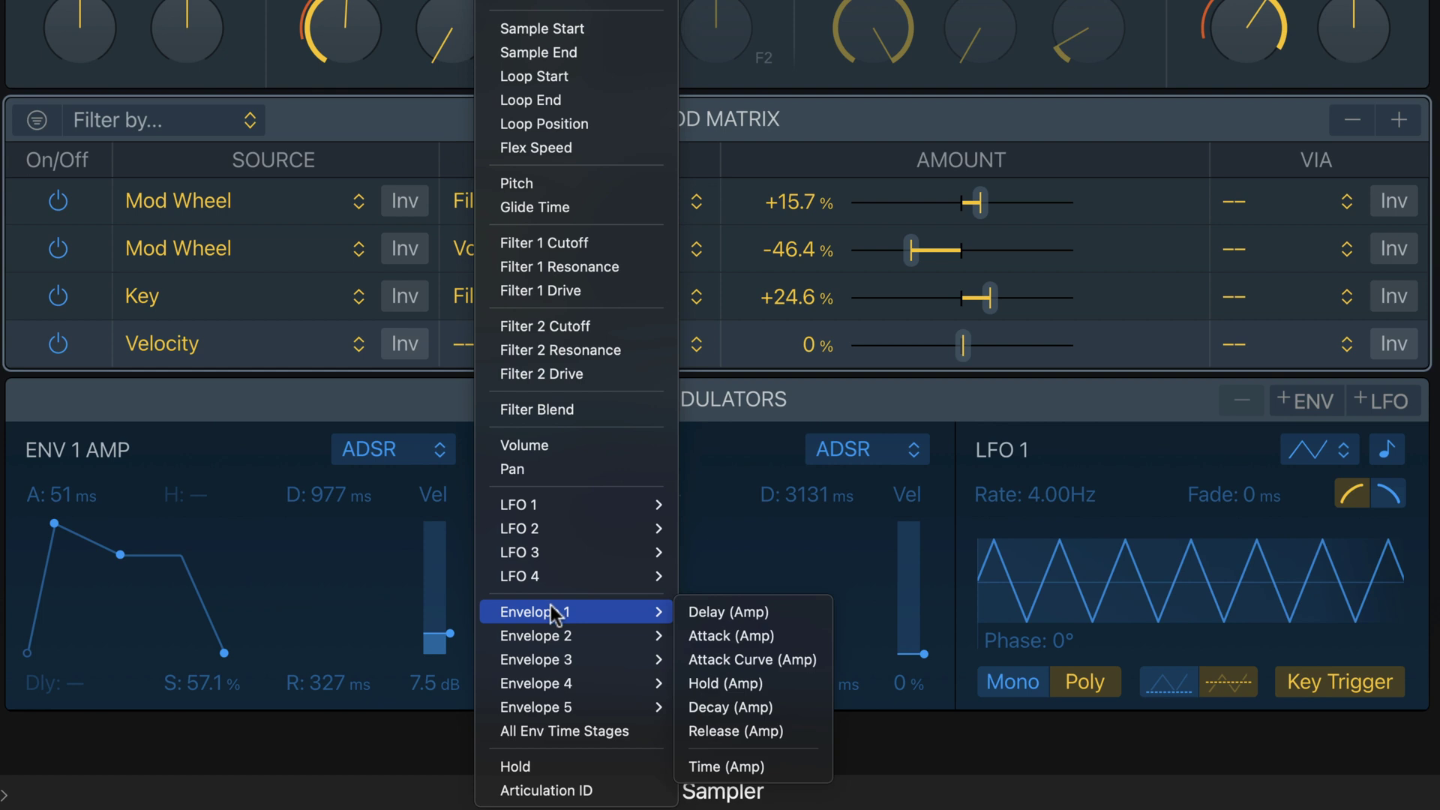
{"action": "left_click", "coordinate": [718, 640]}
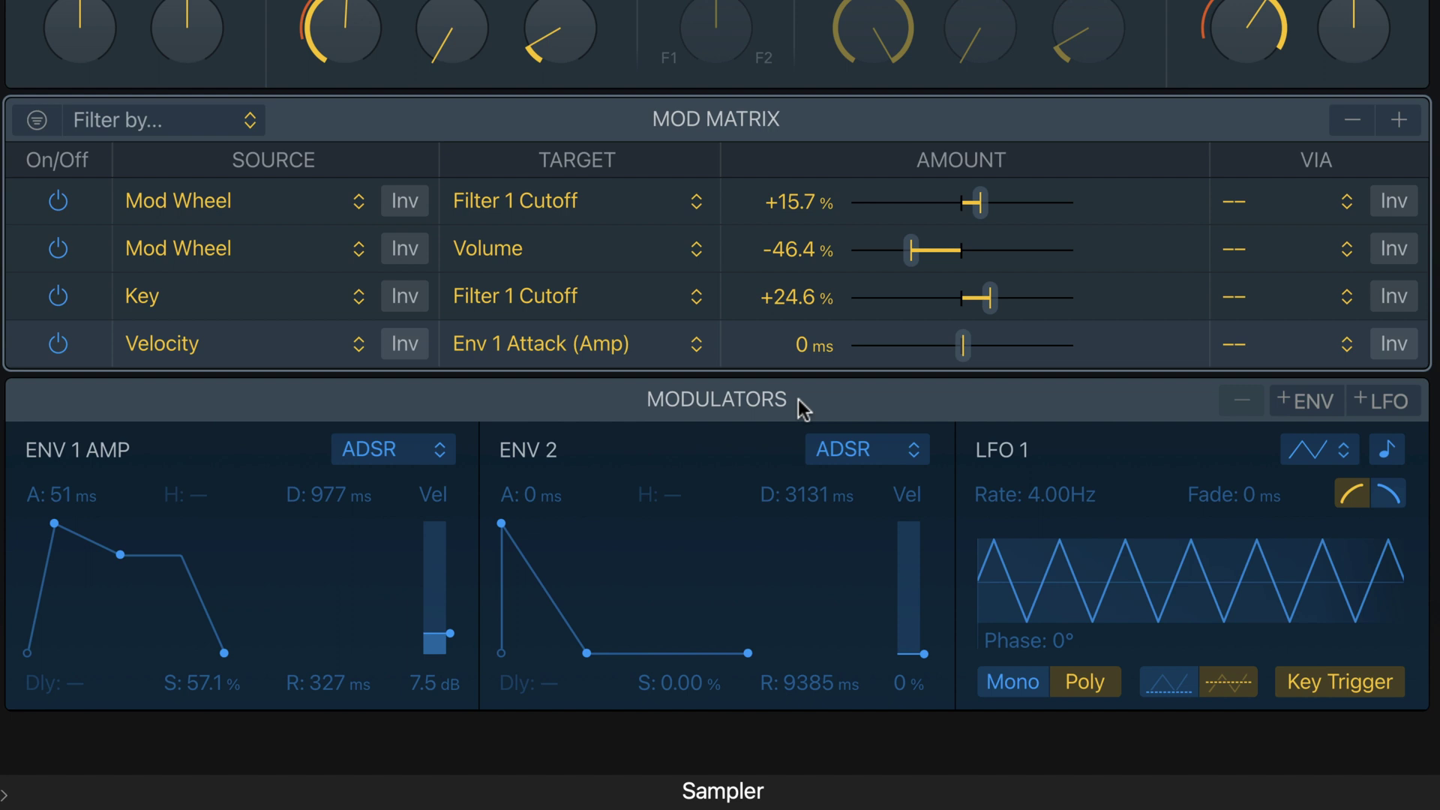
Invert the Velocity source and set its Env 1 Attack modulation amount to +869 ms.
{"action": "left_click", "coordinate": [410, 350]}
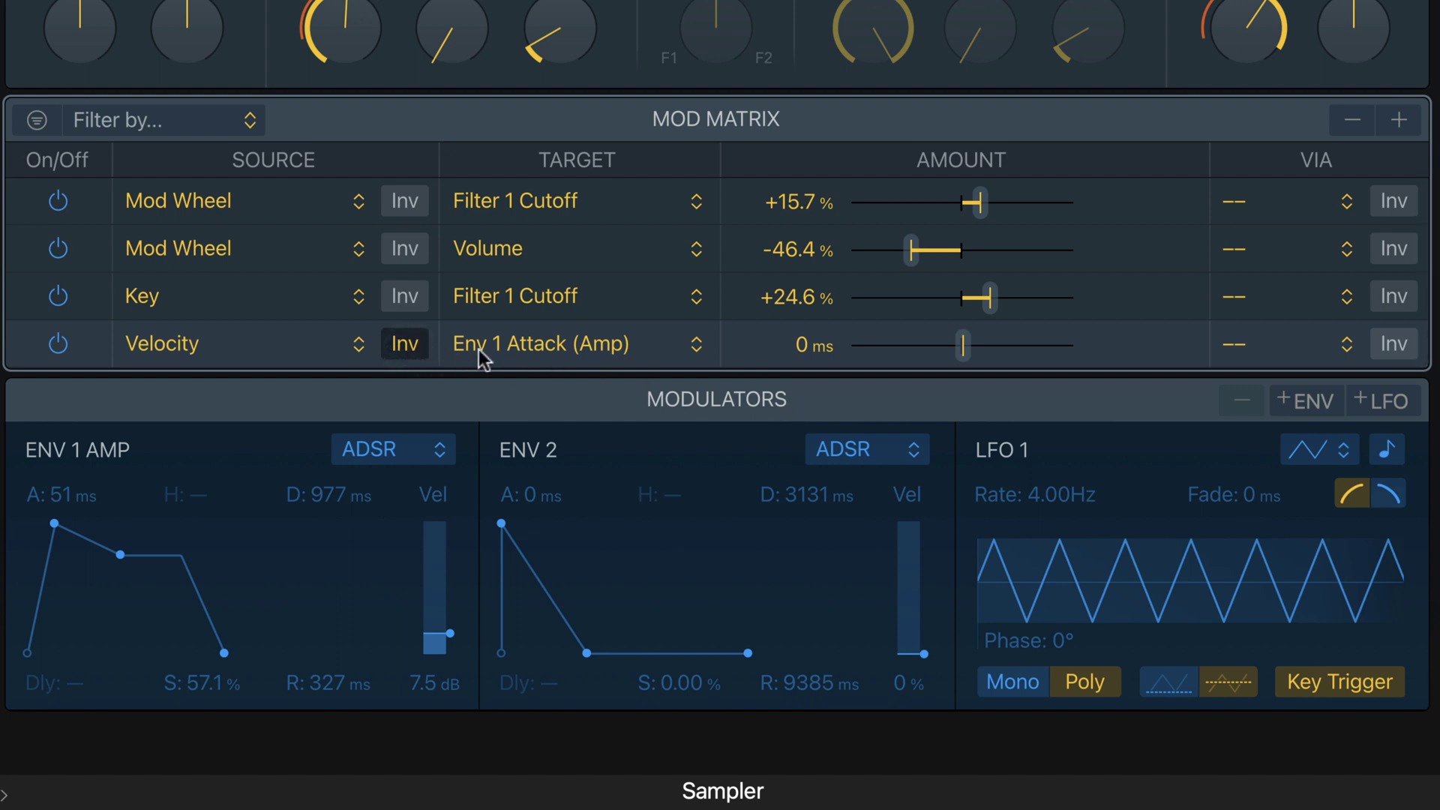
{"action": "double_click", "coordinate": [800, 345]}
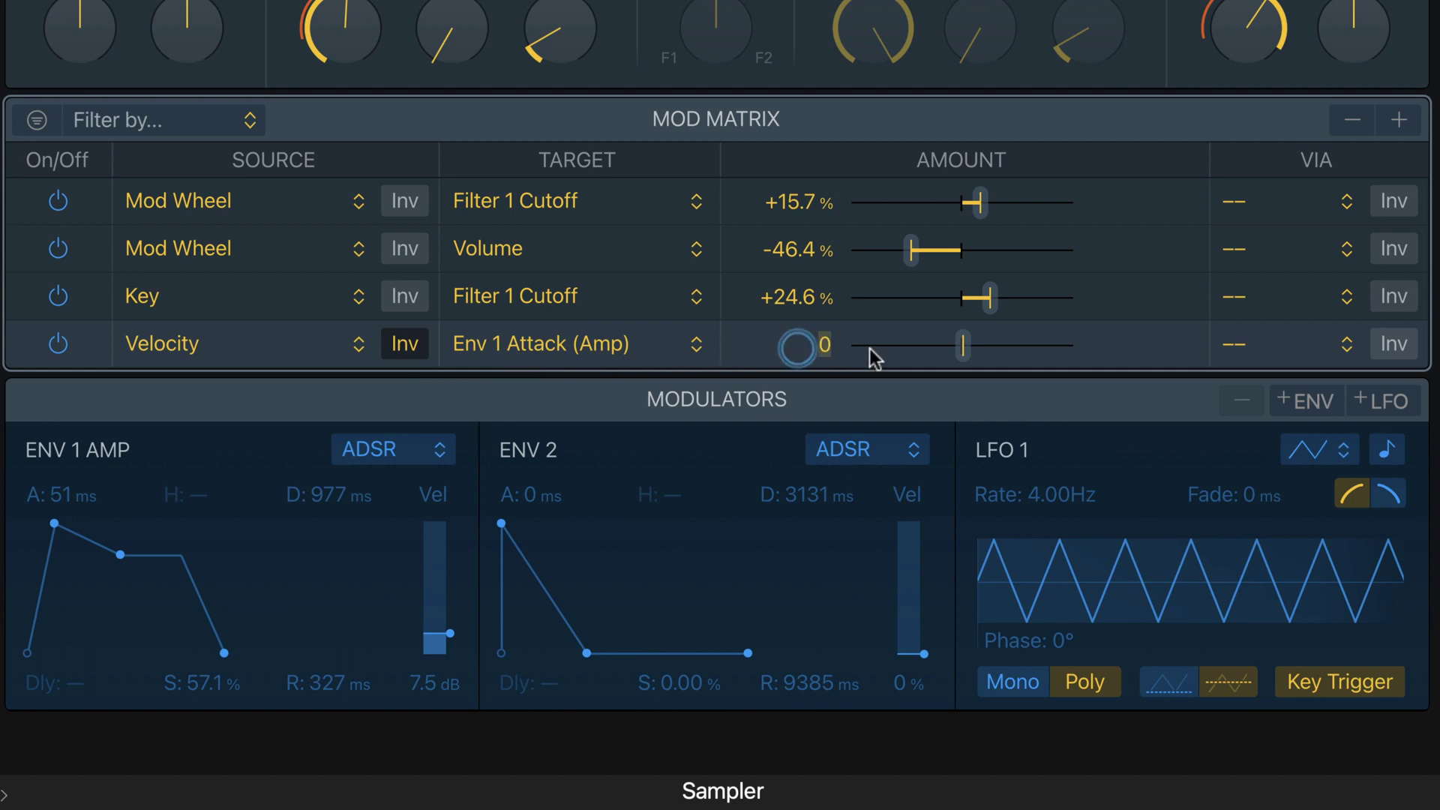
{"action": "type", "text": "869"}
{"action": "key", "text": "Return"}
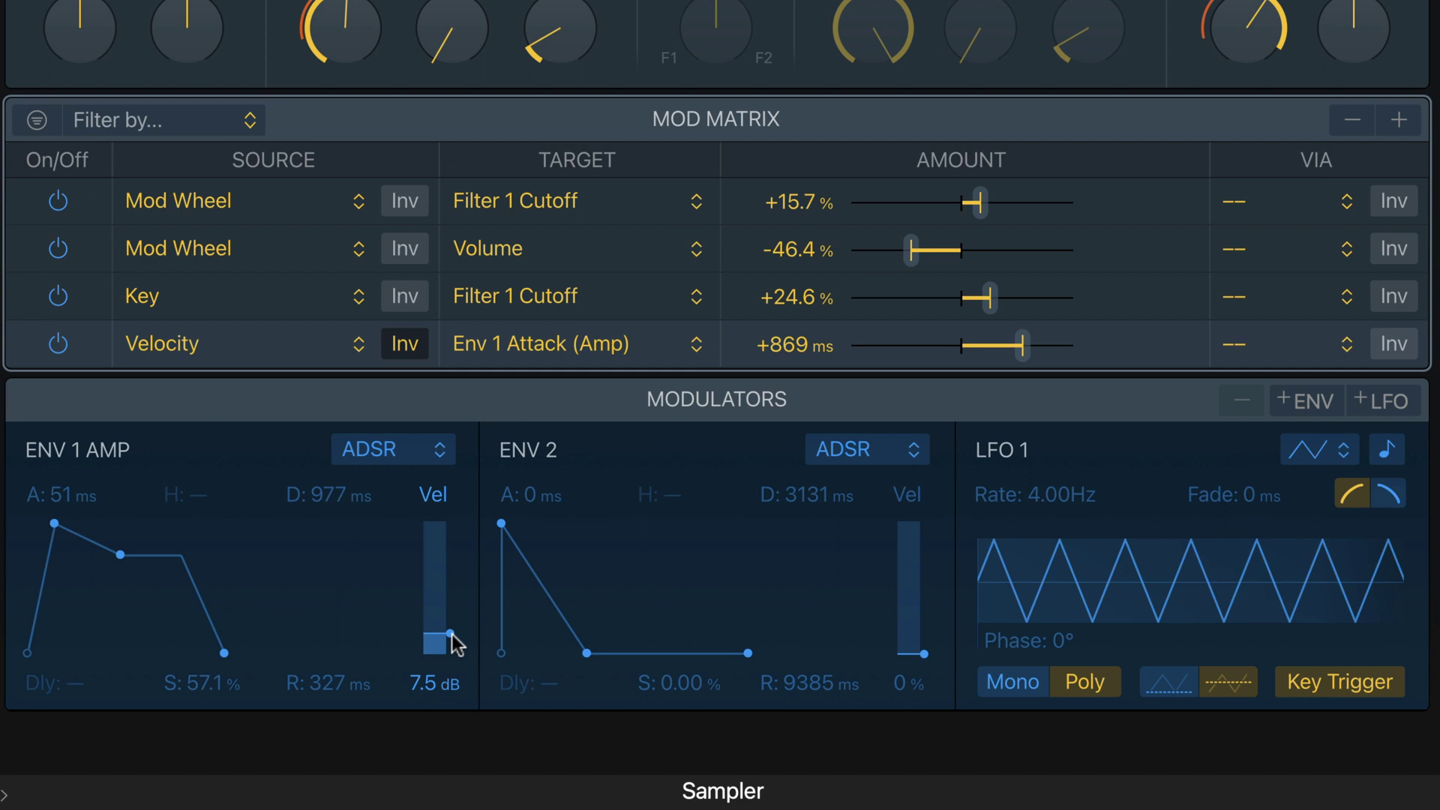
Try the extremes of the ENV 1 AMP velocity sensitivity and set it to 24.5 dB.
{"action": "left_click_drag", "start_coordinate": [450, 644], "coordinate": [505, 798]}
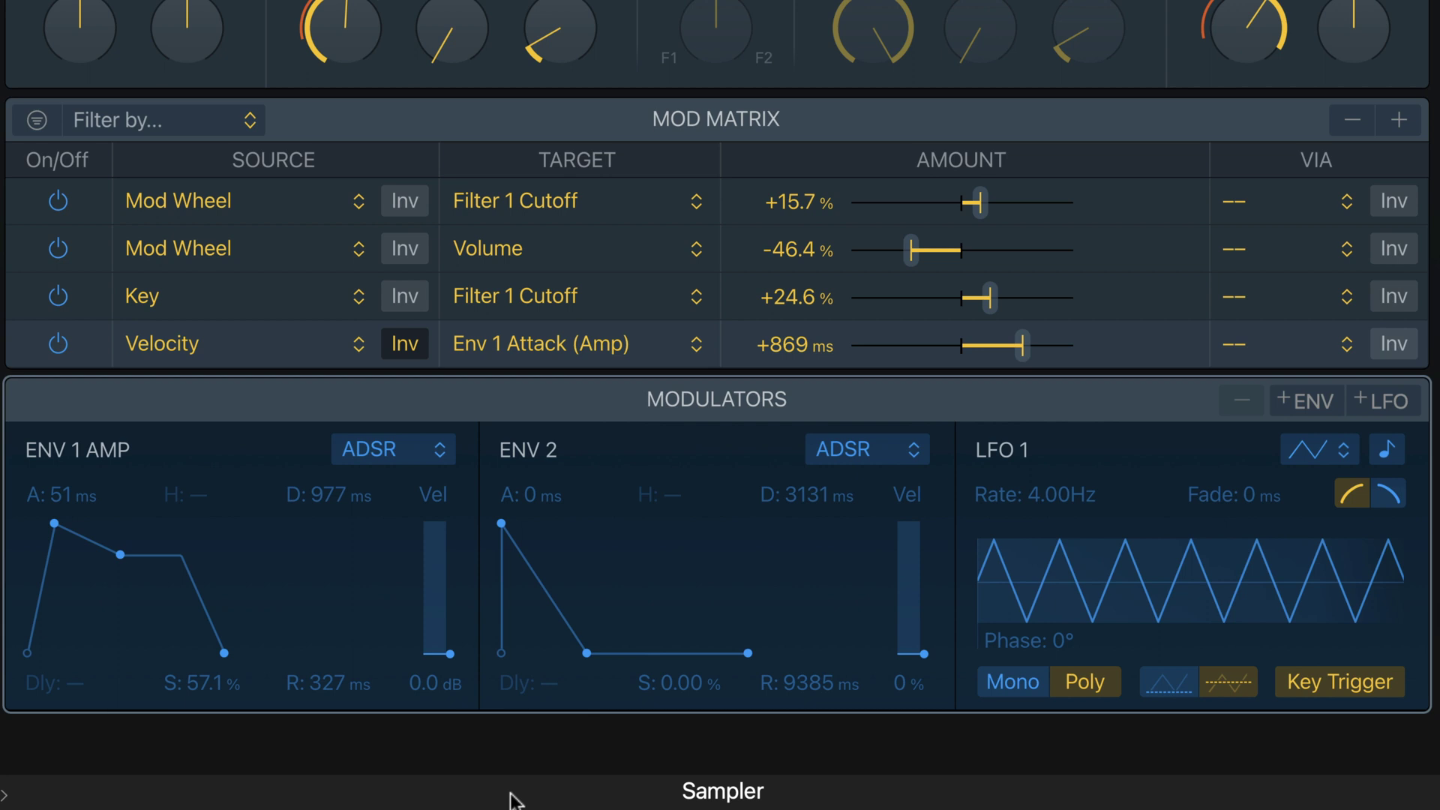
{"action": "left_click_drag", "start_coordinate": [450, 654], "coordinate": [437, 418]}
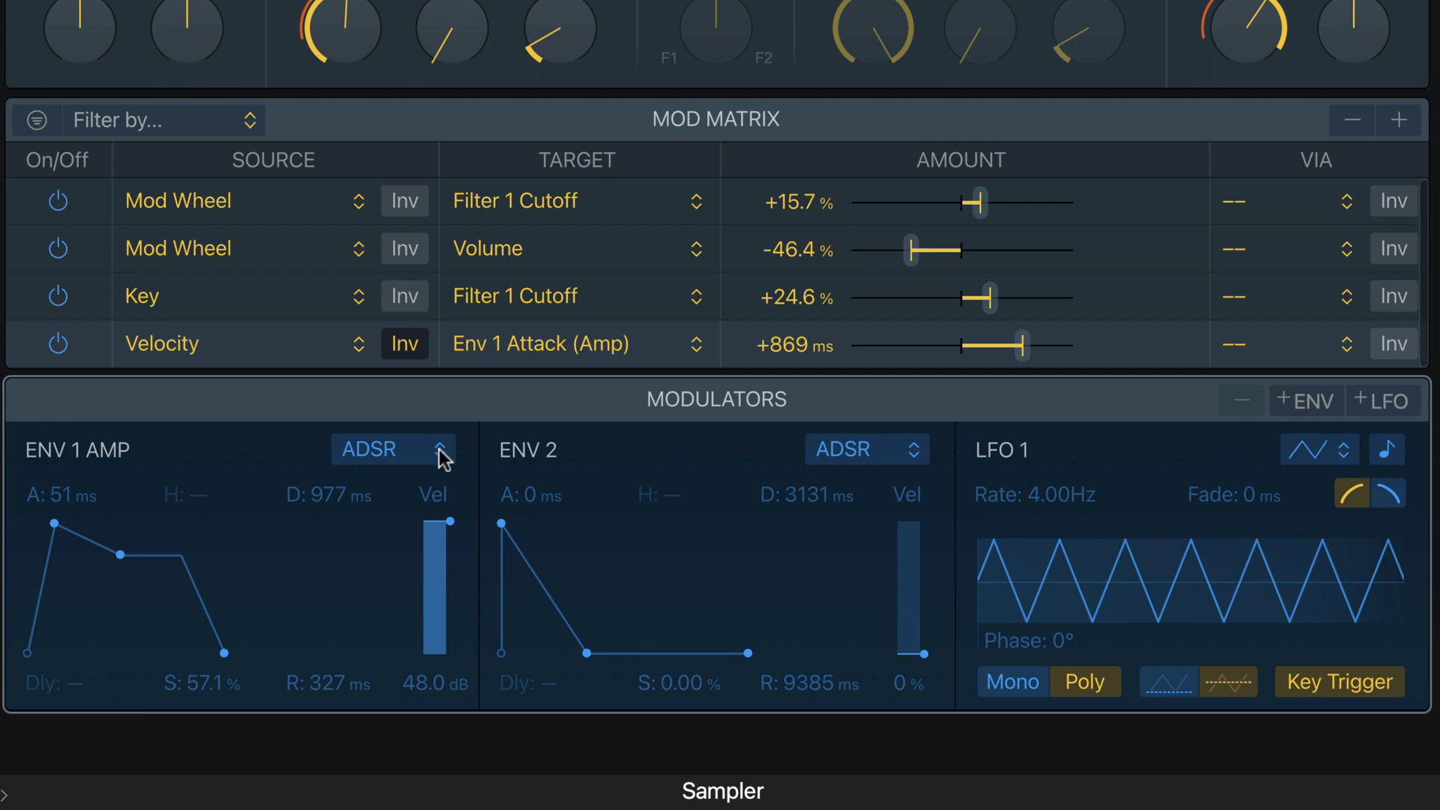
{"action": "left_click_drag", "start_coordinate": [450, 529], "coordinate": [450, 578]}
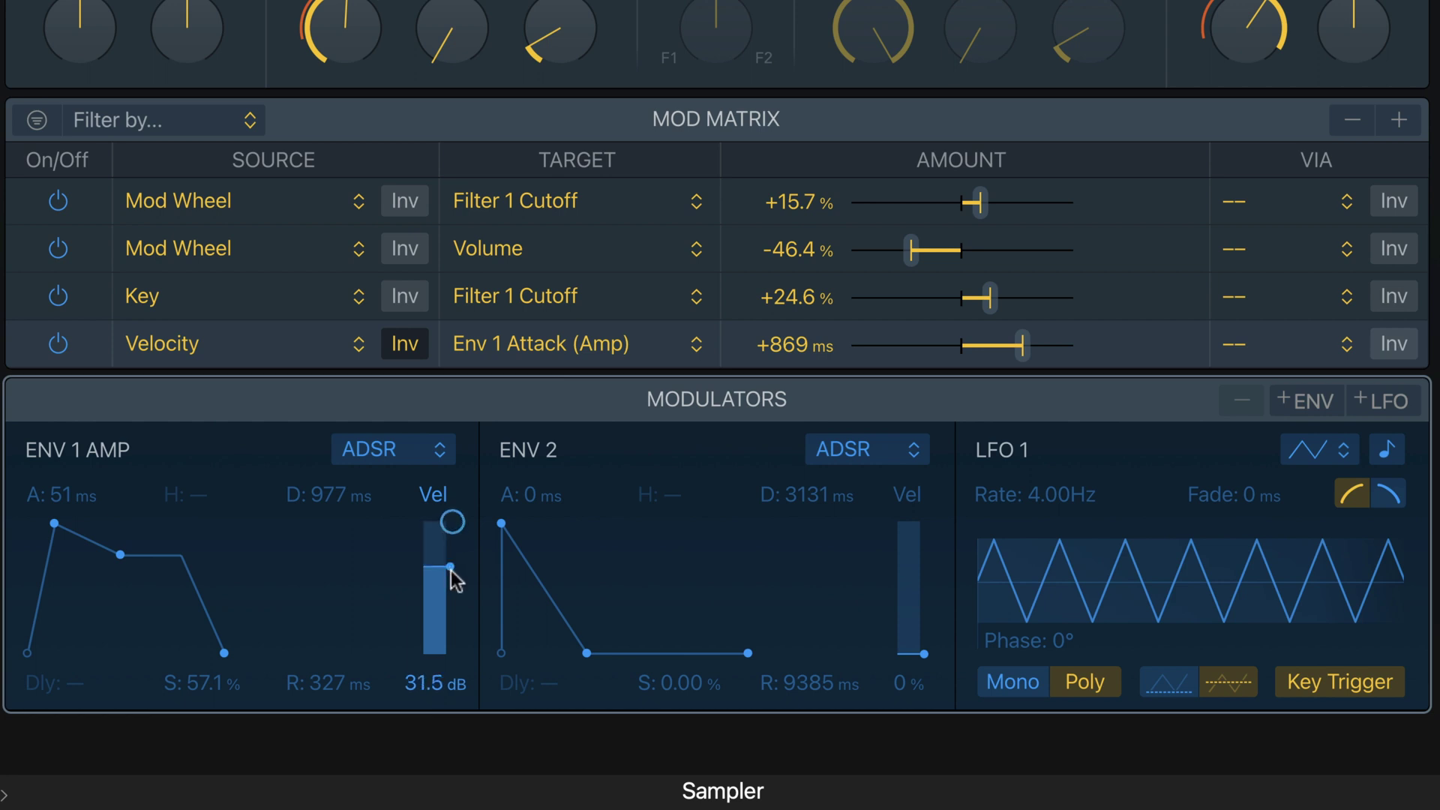
{"action": "double_click", "coordinate": [431, 683]}
{"action": "type", "text": "24.5"}
{"action": "key", "text": "Return"}
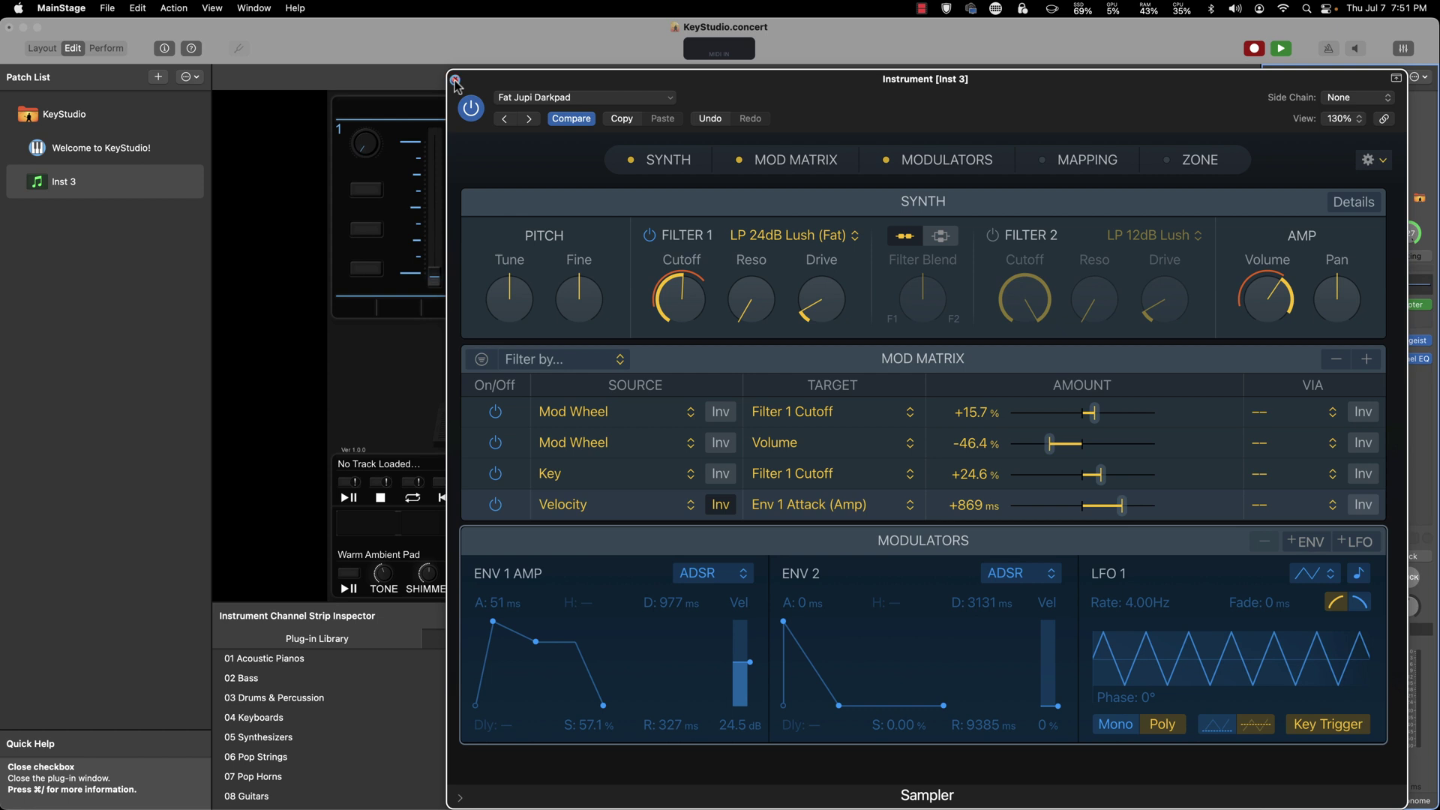
Close the Sampler window and insert a stereo Channel EQ in the Inst 3 channel strip's empty Audio FX slot.
{"action": "left_click", "coordinate": [456, 80]}
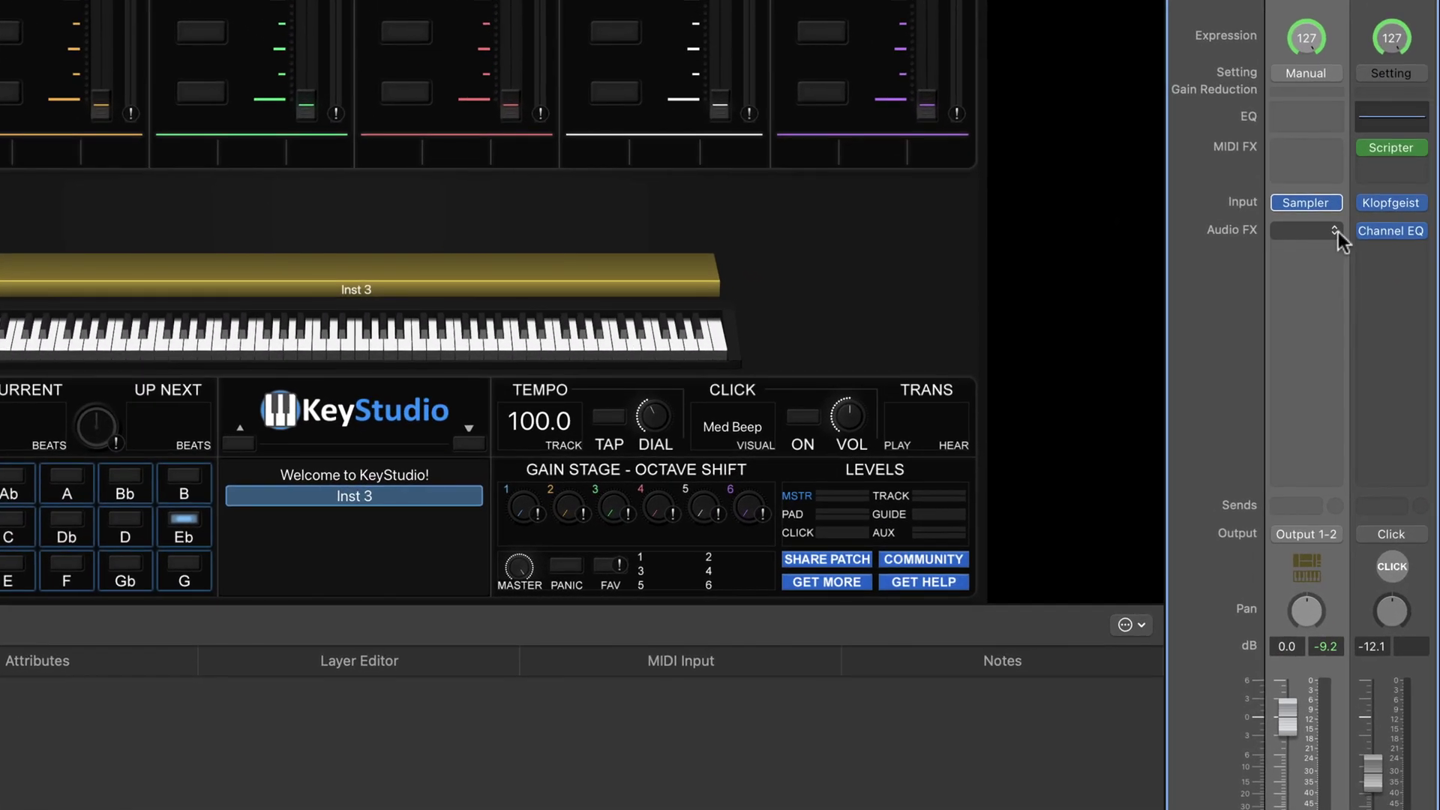
{"action": "left_click", "coordinate": [1315, 233]}
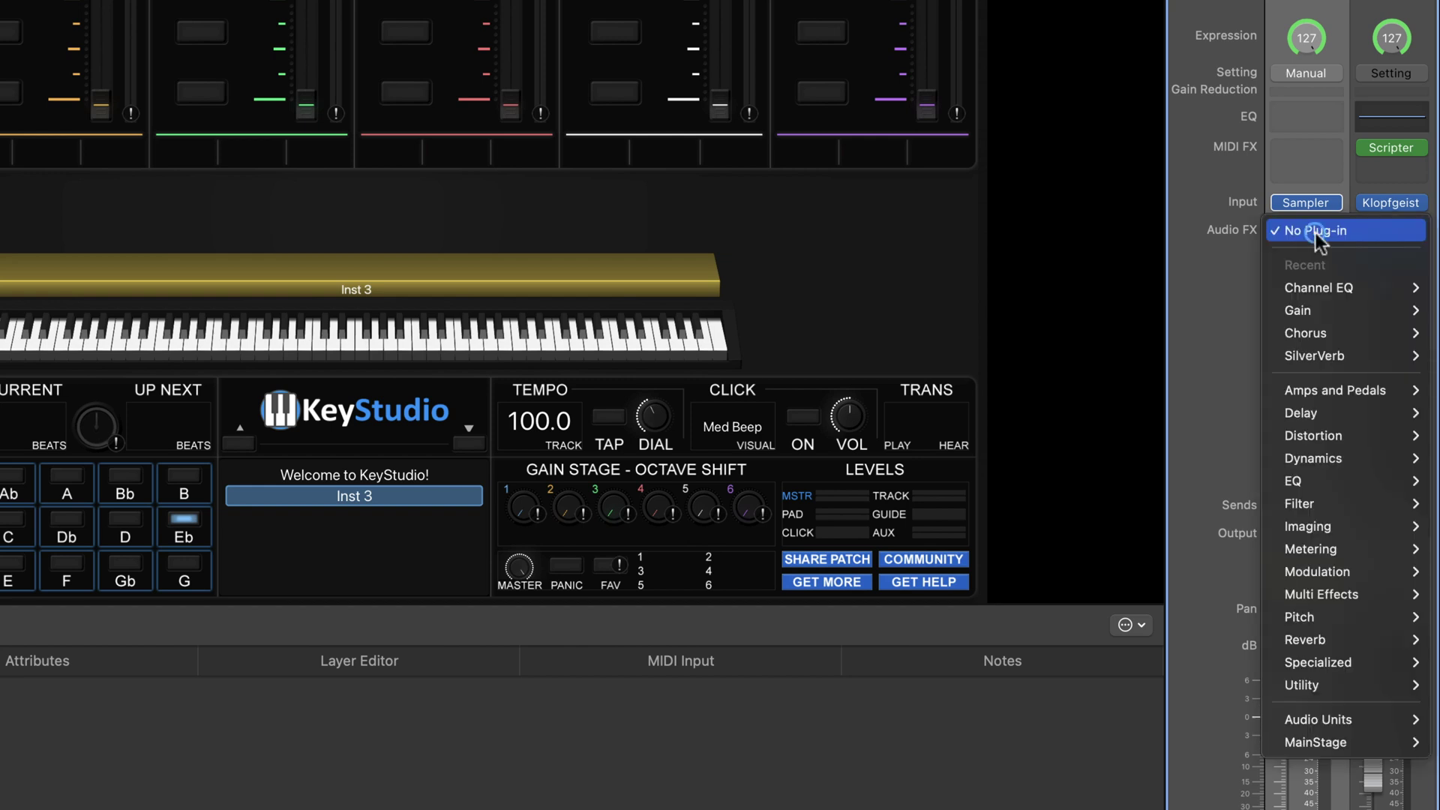
{"action": "mouse_move", "coordinate": [1322, 309]}
{"action": "mouse_move", "coordinate": [1320, 480]}
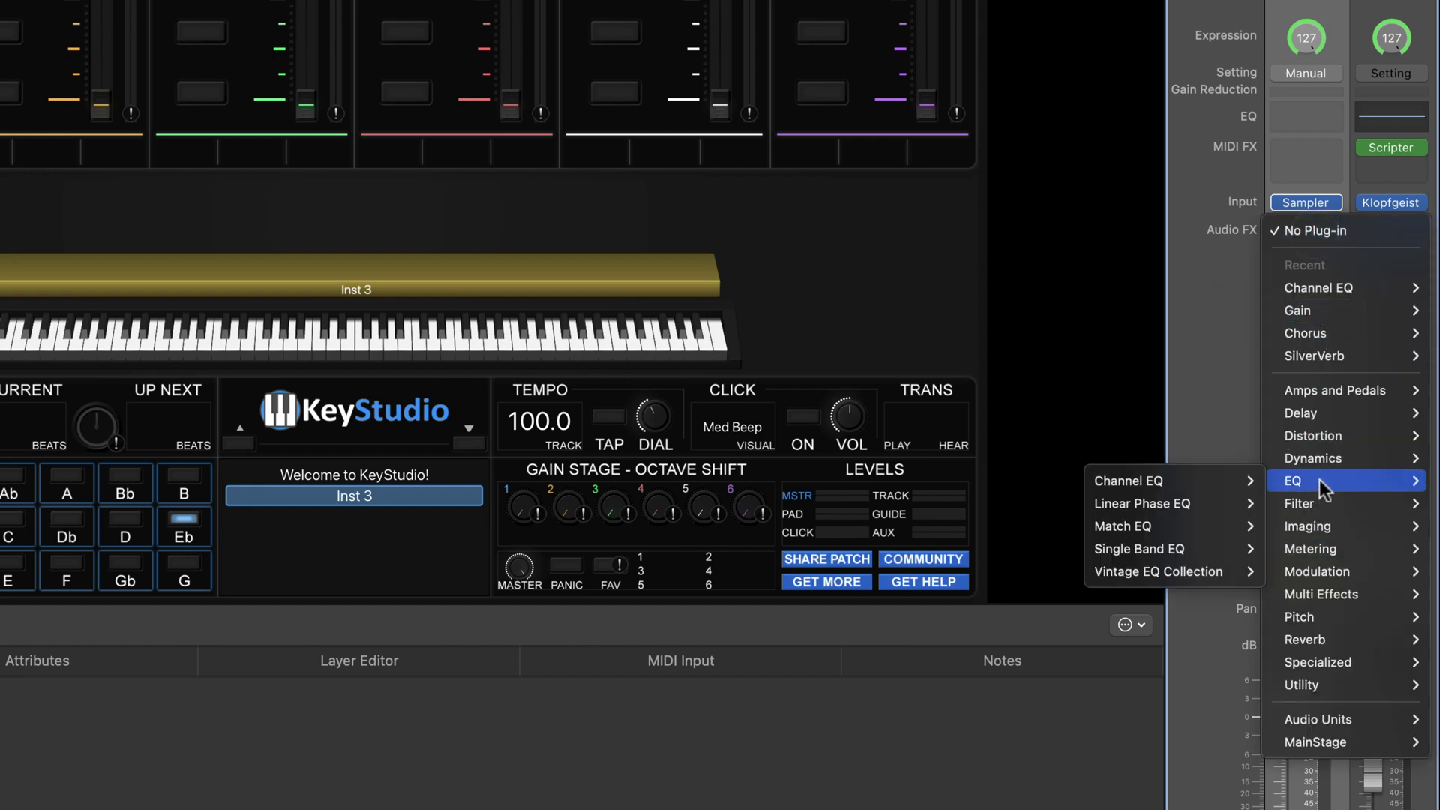
{"action": "mouse_move", "coordinate": [1159, 487]}
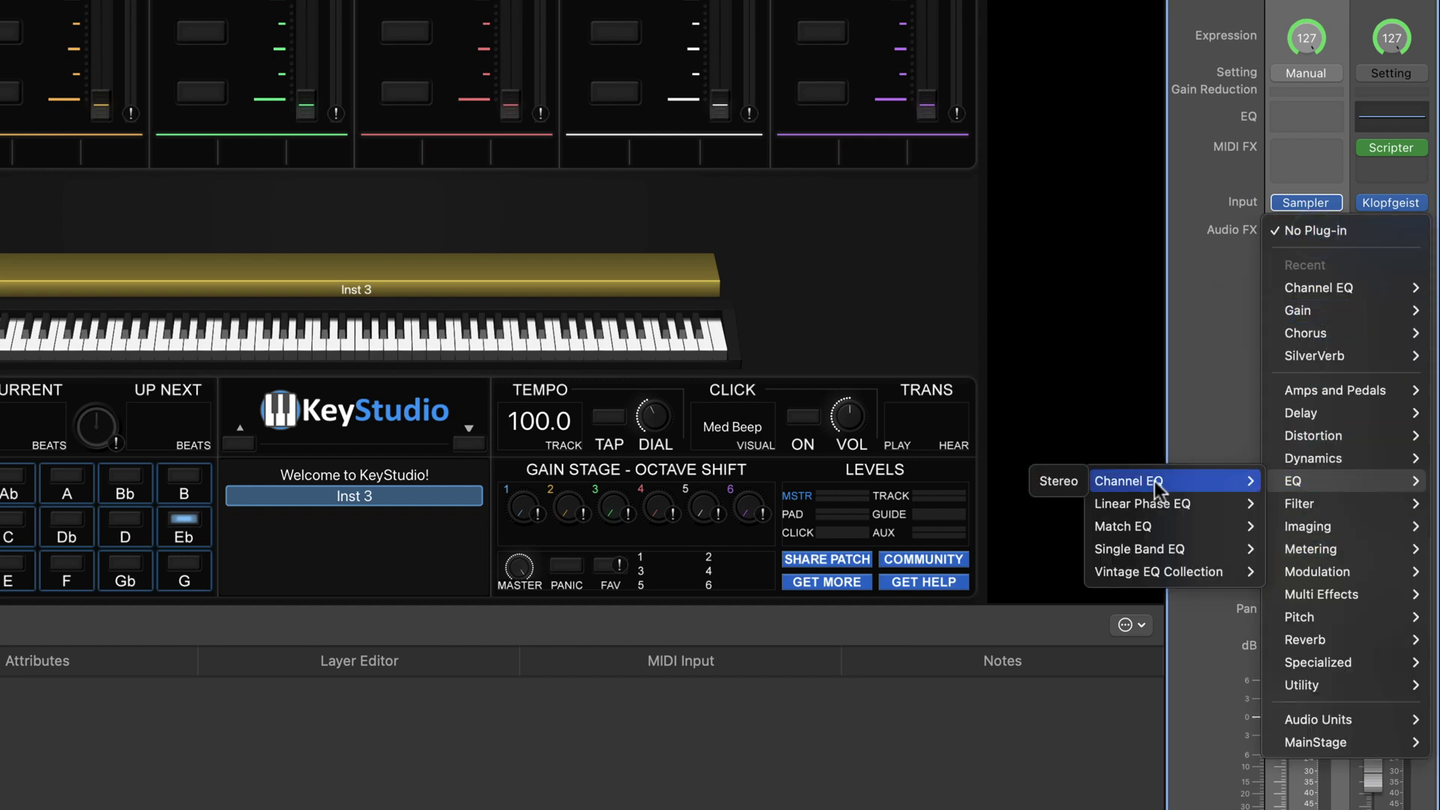
{"action": "left_click", "coordinate": [1053, 480]}
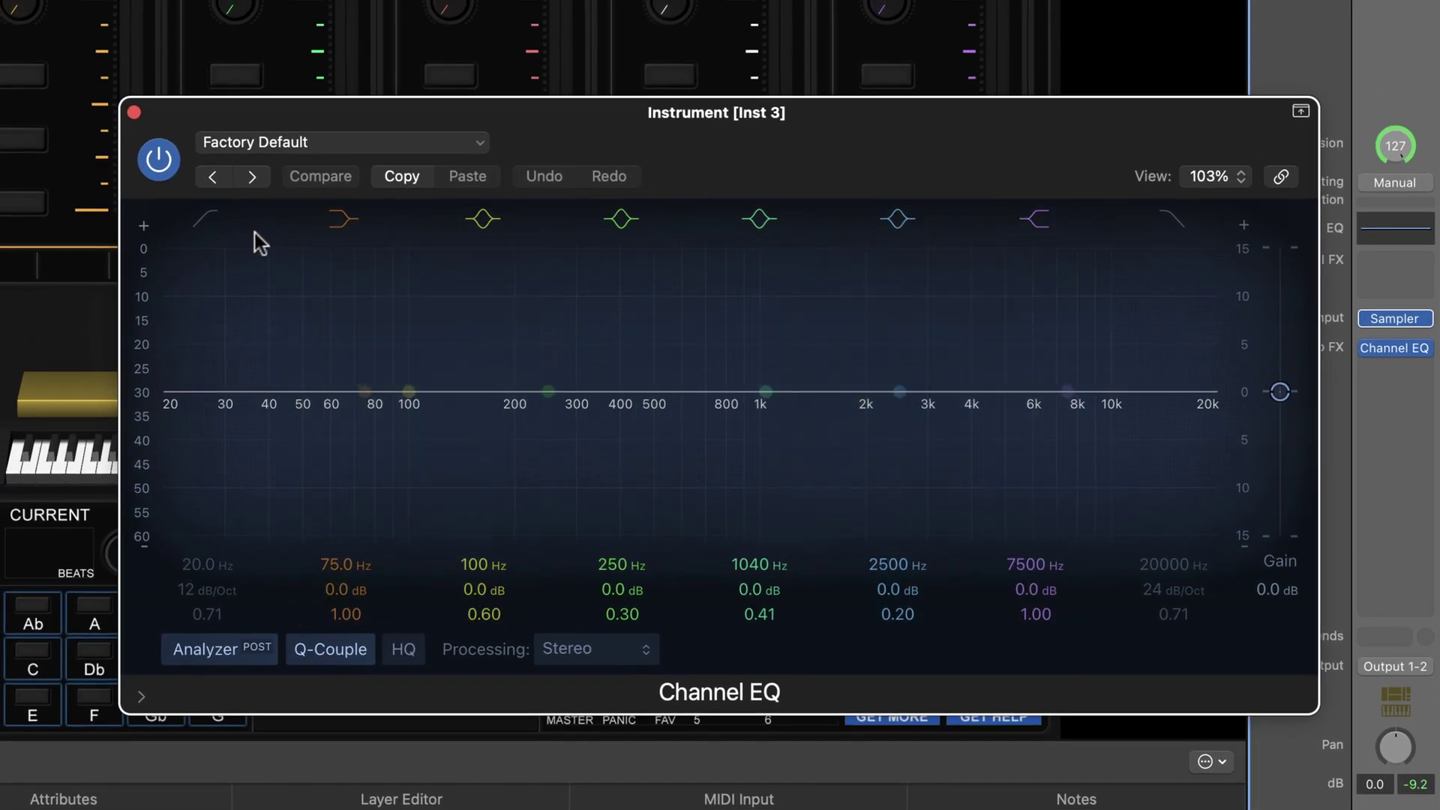
Enable the Channel EQ's low cut and high cut bands.
{"action": "left_click", "coordinate": [210, 226]}
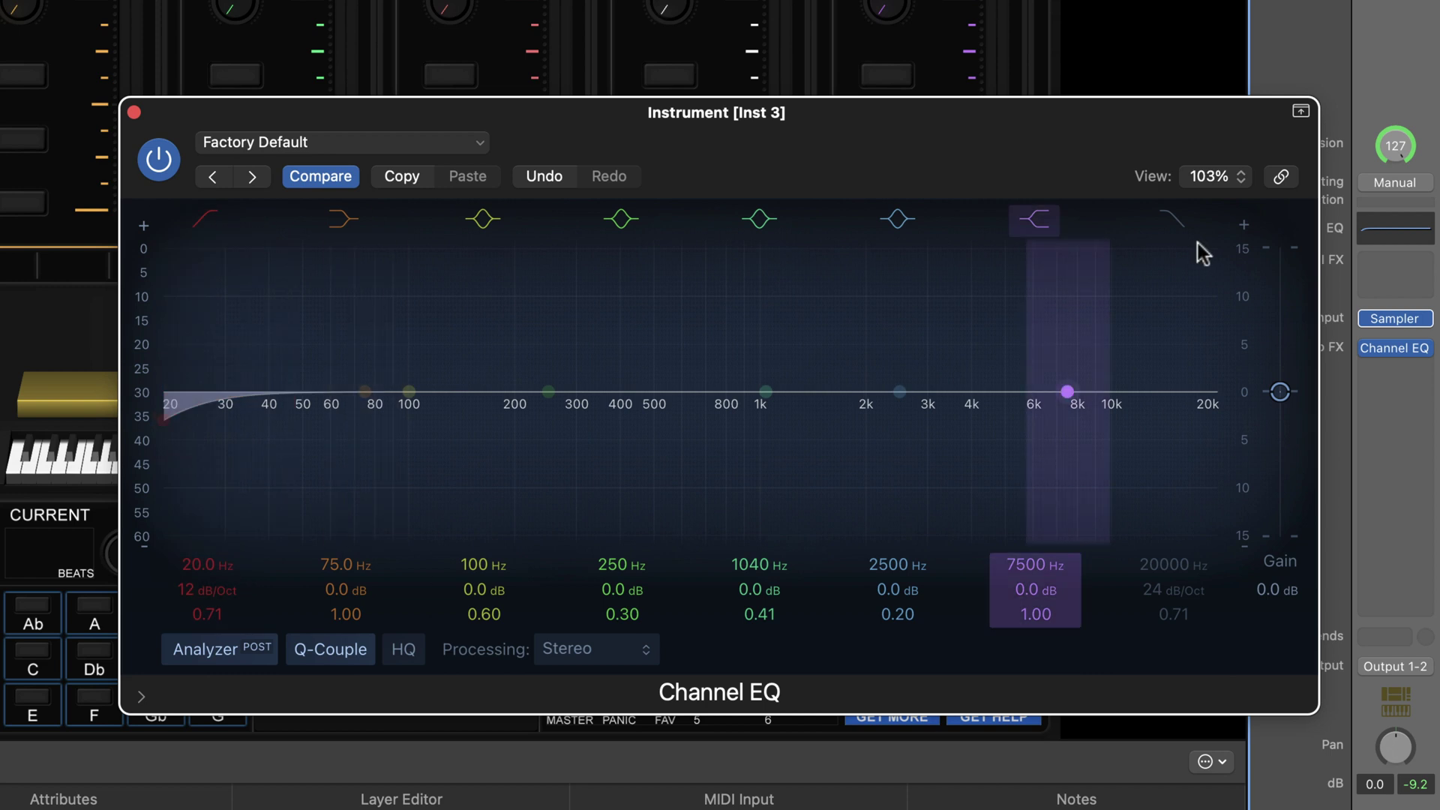
{"action": "left_click", "coordinate": [1173, 225]}
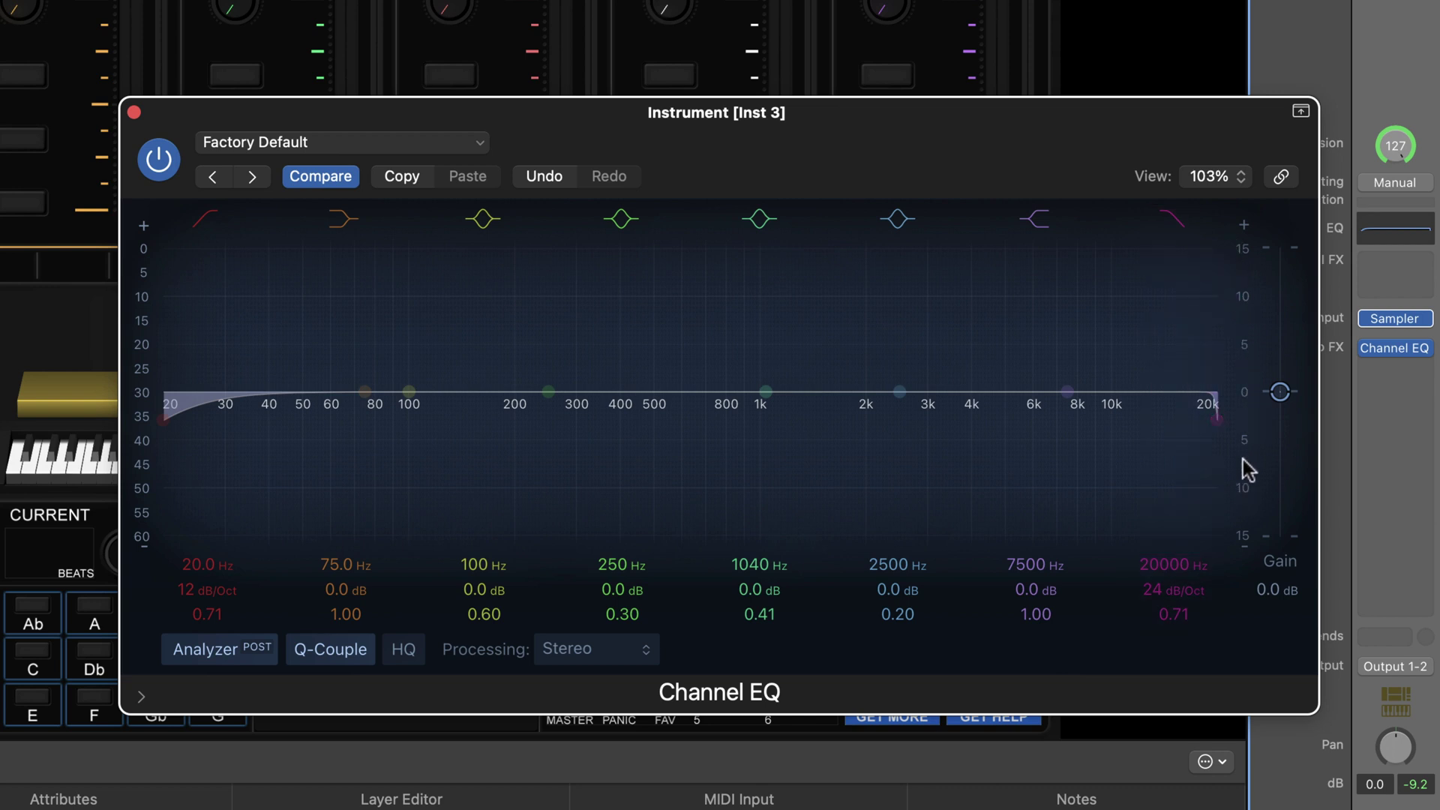
Change the EQ's dB scale mode to Linear 60 dB and turn off Q-Couple.
{"action": "left_click", "coordinate": [1245, 306]}
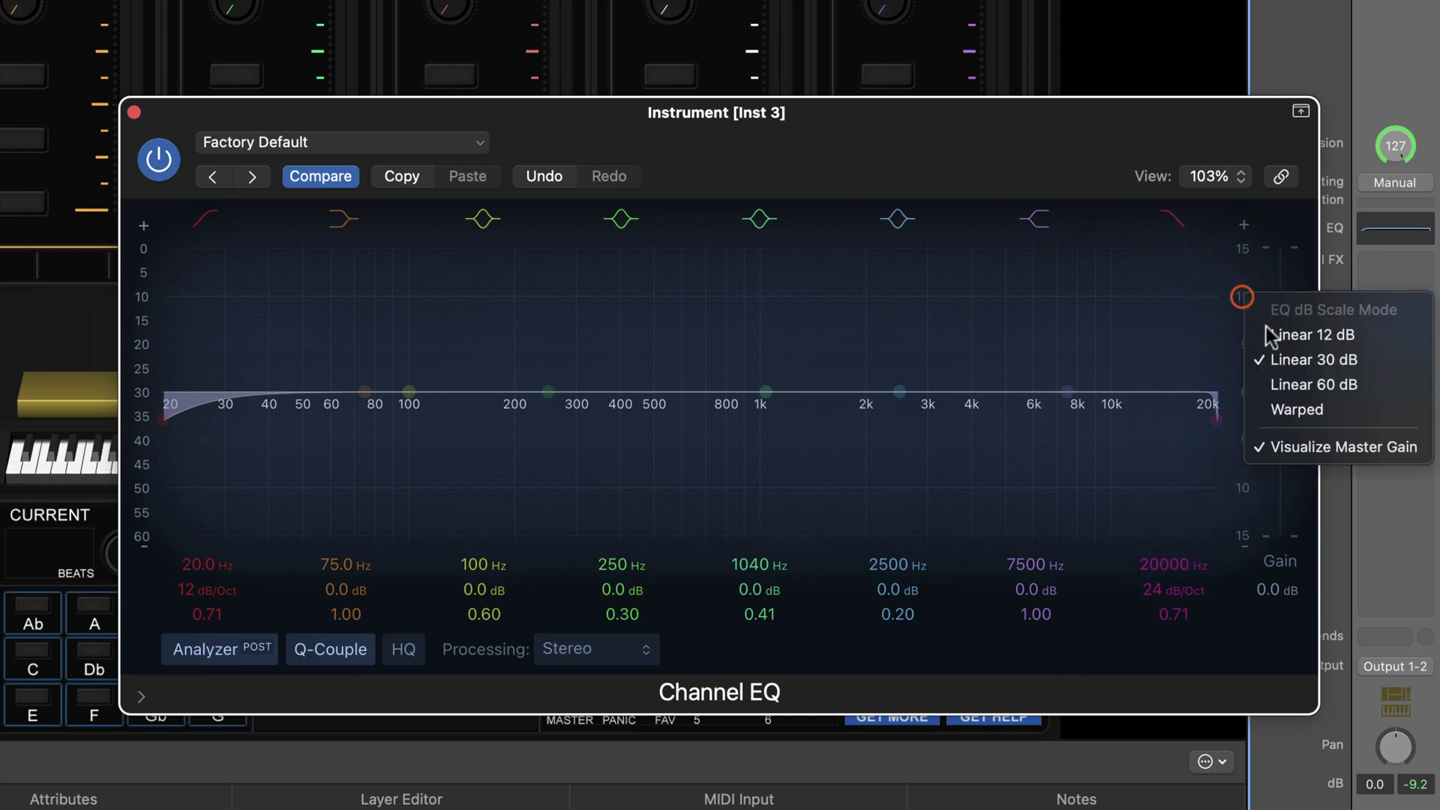
{"action": "left_click", "coordinate": [1314, 384]}
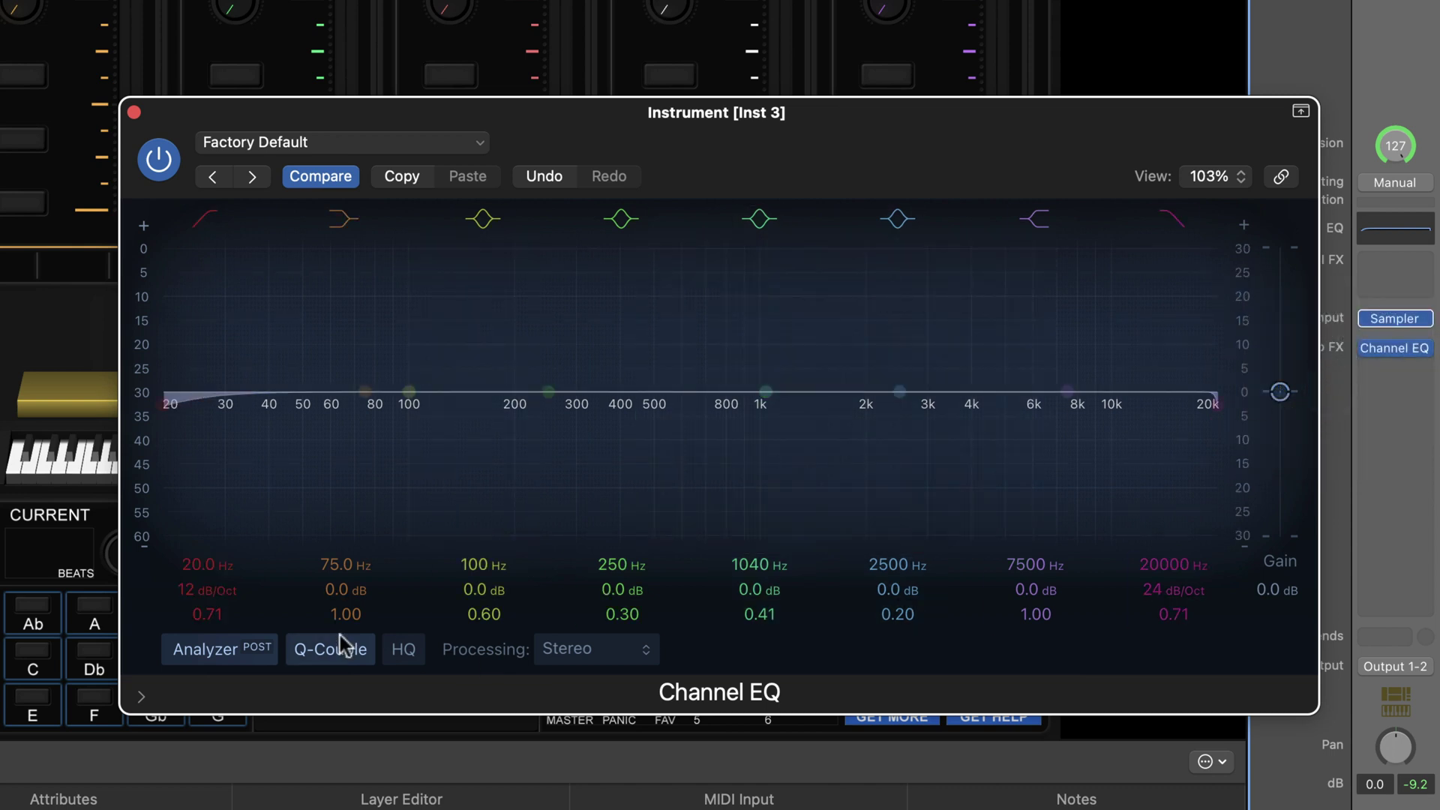
{"action": "left_click", "coordinate": [330, 664]}
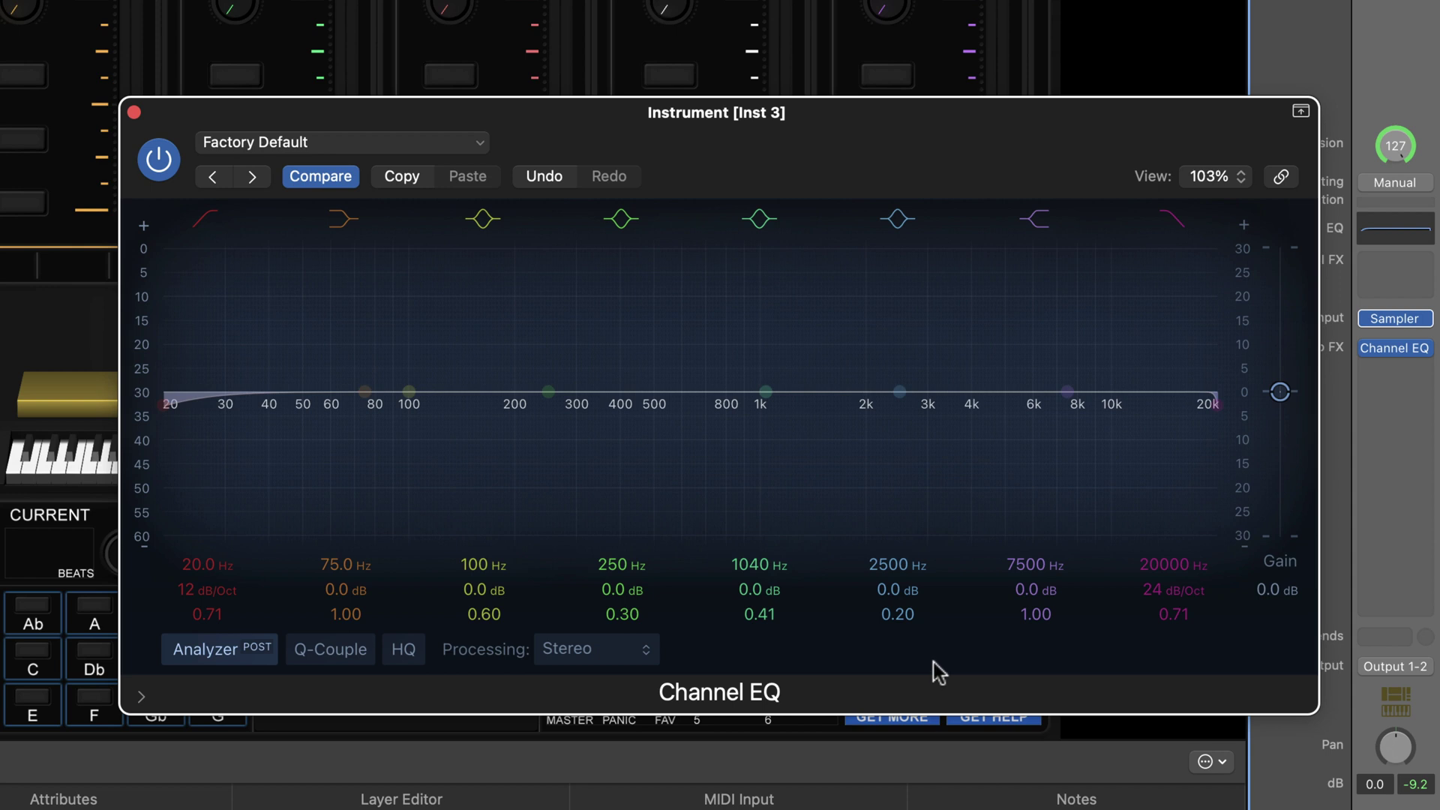
Set the EQ low cut to 134 Hz, 6 dB/Oct, Q 0.93 and the low shelf to 356 Hz, -23.5 dB, Q 0.95.
{"action": "left_click_drag", "start_coordinate": [207, 578], "coordinate": [200, 573]}
{"action": "left_click_drag", "start_coordinate": [345, 589], "coordinate": [344, 579]}
Set the third EQ band to 360 Hz, -6.5 dB, Q 2.50 and the fourth to 530 Hz, -8.0 dB, Q 1.80.
{"action": "left_click_drag", "start_coordinate": [484, 589], "coordinate": [466, 572]}
{"action": "left_click_drag", "start_coordinate": [622, 565], "coordinate": [622, 552]}
{"action": "left_click_drag", "start_coordinate": [622, 590], "coordinate": [622, 600]}
Set the fifth EQ band to 1160 Hz, -7.0 dB, Q 1.70 and the sixth to 2760 Hz, -15.0 dB, Q 1.40.
{"action": "left_click_drag", "start_coordinate": [759, 590], "coordinate": [756, 600]}
{"action": "left_click_drag", "start_coordinate": [898, 590], "coordinate": [892, 608]}
{"action": "left_click_drag", "start_coordinate": [898, 614], "coordinate": [887, 607]}
Set the EQ high shelf to 7300 Hz, -0.5 dB, Q 0.16 and the high cut to 19400 Hz, 6 dB/Oct, Q 0.98.
{"action": "left_click_drag", "start_coordinate": [1036, 589], "coordinate": [1034, 594]}
{"action": "left_click_drag", "start_coordinate": [1174, 564], "coordinate": [1176, 572]}
{"action": "left_click_drag", "start_coordinate": [1174, 590], "coordinate": [1167, 599]}
{"action": "left_click_drag", "start_coordinate": [1174, 617], "coordinate": [1174, 607]}
Reopen the Sampler from the Inst 3 channel strip, adjust its AMP volume and close it again.
{"action": "left_click_drag", "start_coordinate": [1136, 154], "coordinate": [1064, 126]}
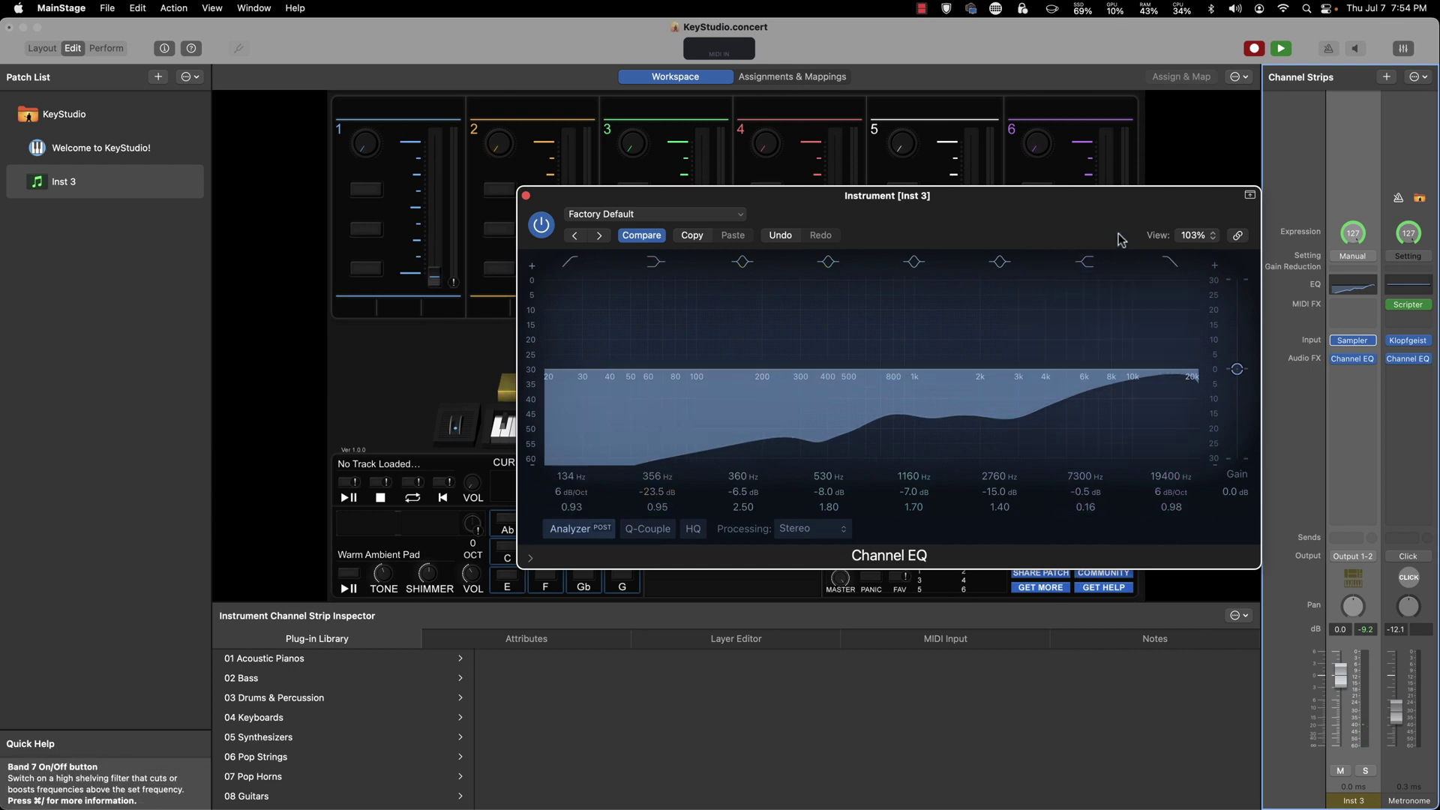
{"action": "left_click_drag", "start_coordinate": [1103, 236], "coordinate": [859, 226]}
{"action": "left_click", "coordinate": [1350, 343]}
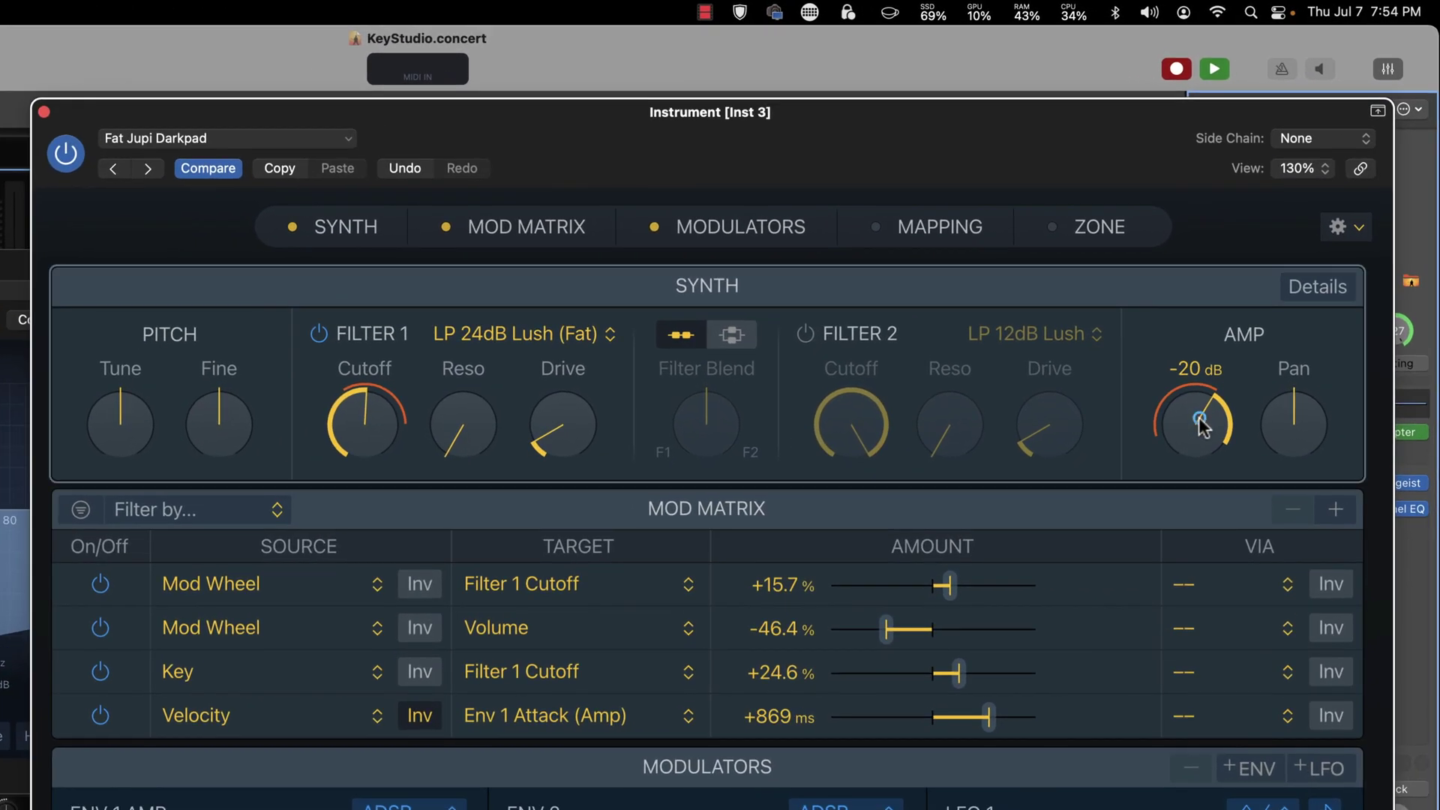
{"action": "mouse_move", "coordinate": [1212, 396]}
{"action": "left_mouse_down"}
{"action": "mouse_move", "coordinate": [1229, 309]}
{"action": "mouse_move", "coordinate": [1196, 370]}
{"action": "mouse_move", "coordinate": [1230, 390]}
{"action": "left_mouse_up"}
{"action": "left_click", "coordinate": [44, 111]}
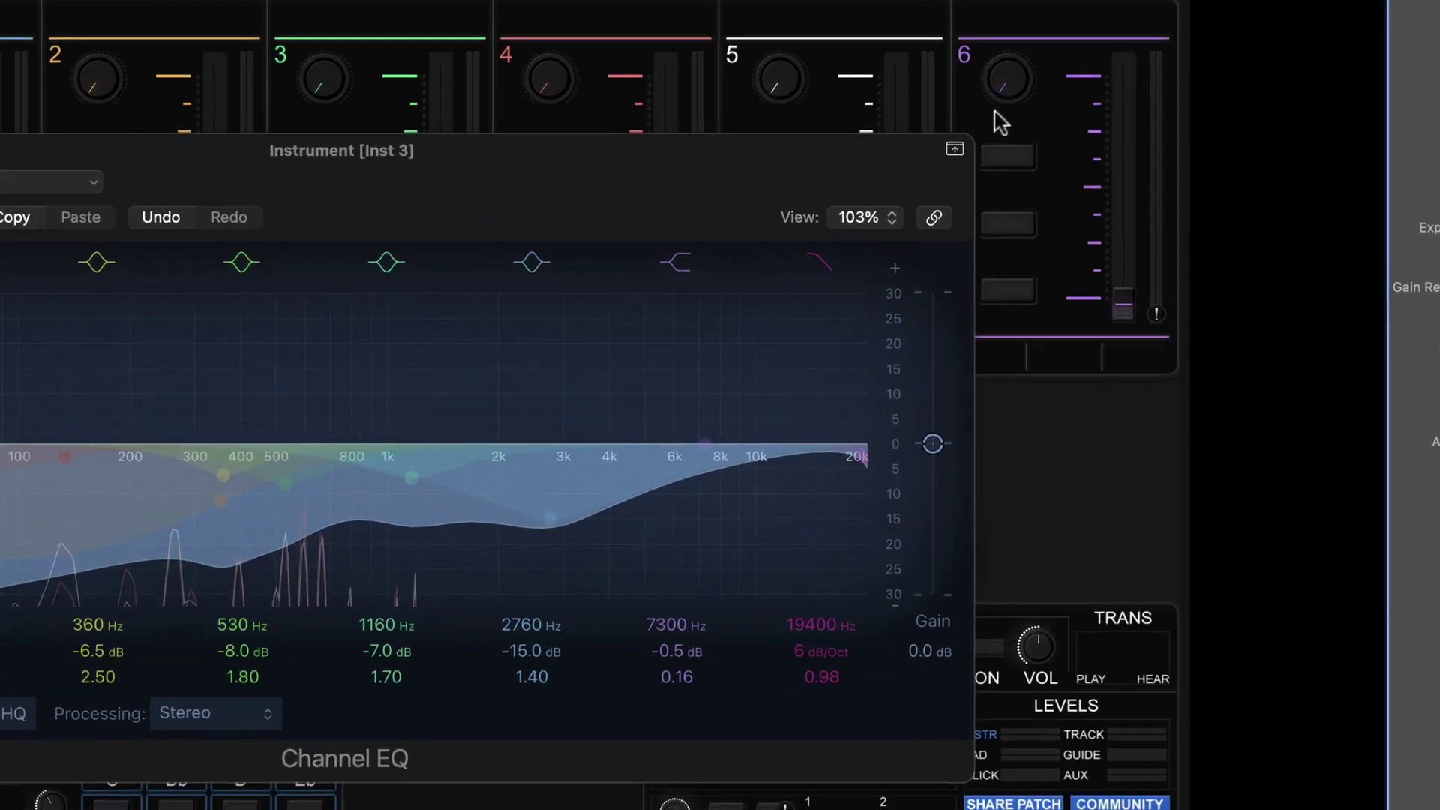
Set the Channel EQ's master gain to +7.8 dB and close the plug-in window.
{"action": "type", "text": "7.8"}
{"action": "key", "text": "Return"}
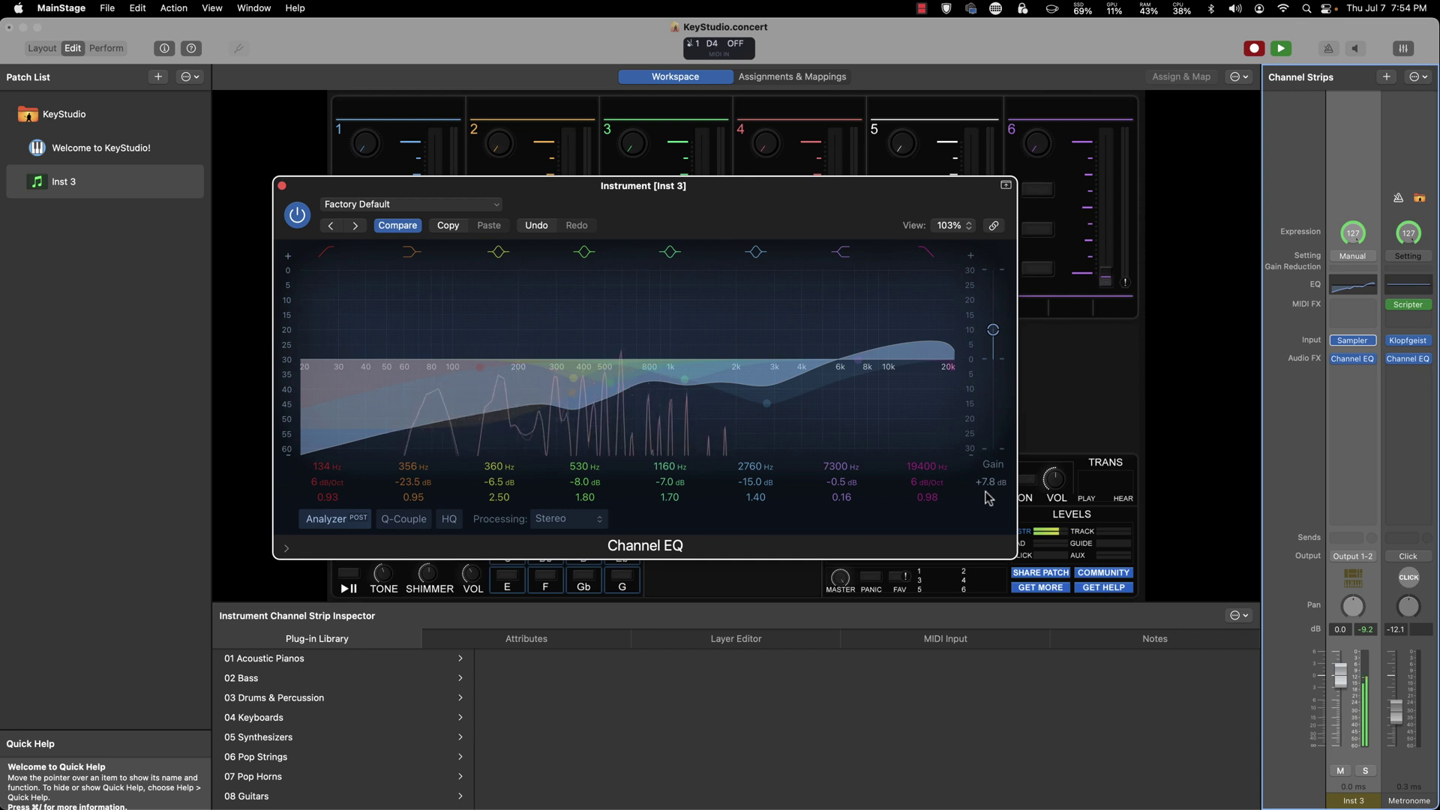
{"action": "left_click", "coordinate": [282, 186]}
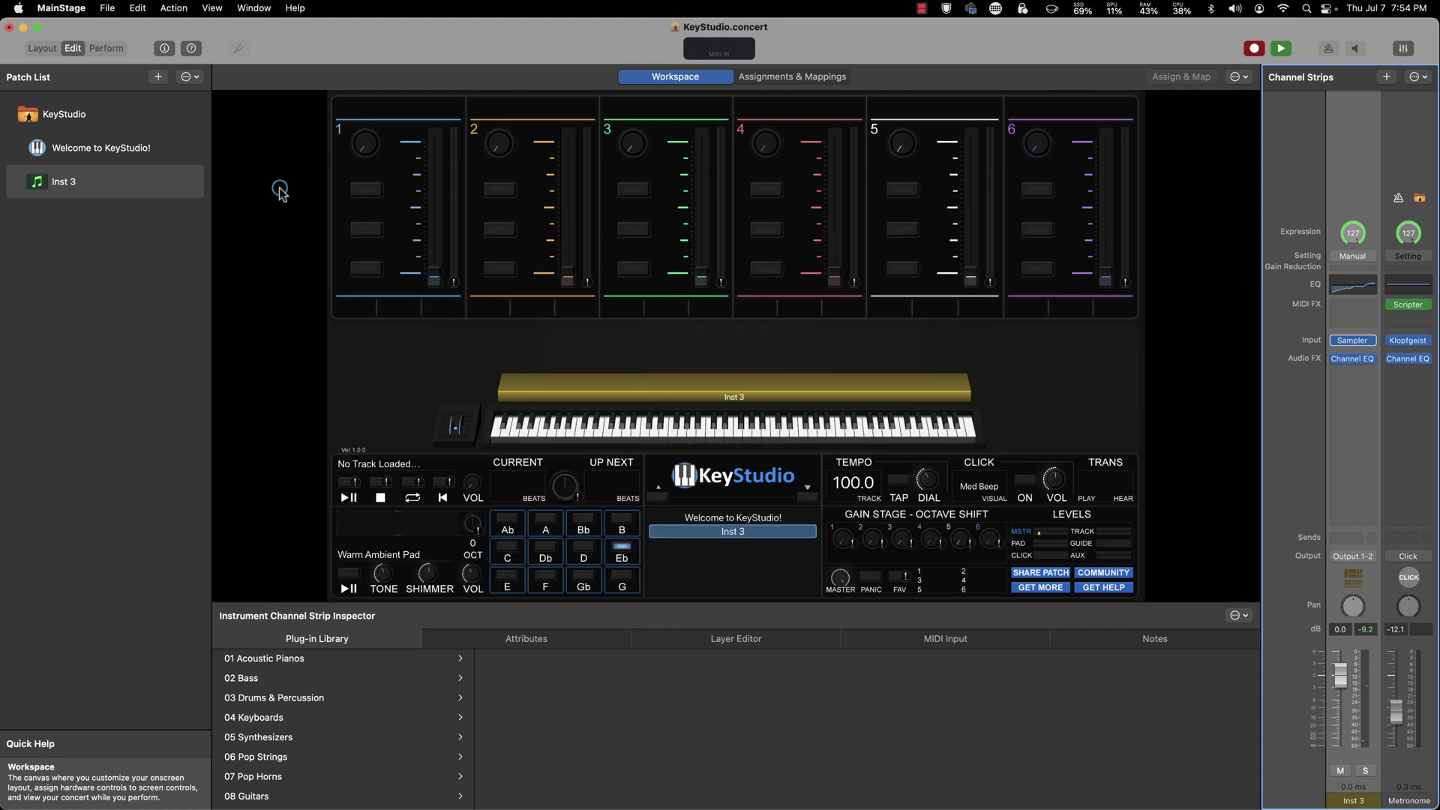
Insert a Chorus modulation effect below the Channel EQ in the Inst 3 channel strip's Audio FX slots.
{"action": "mouse_move", "coordinate": [1345, 375]}
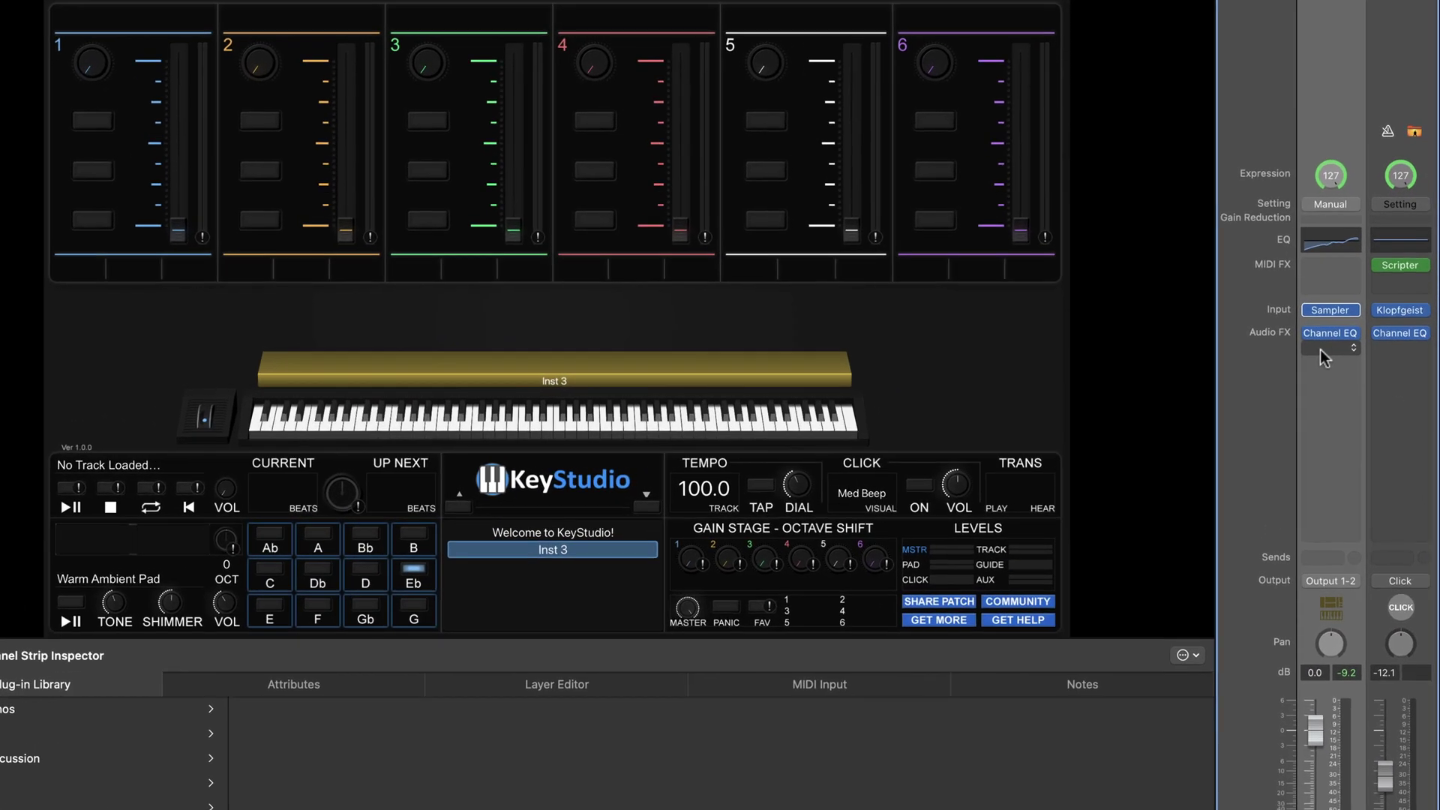
{"action": "left_click", "coordinate": [1321, 350]}
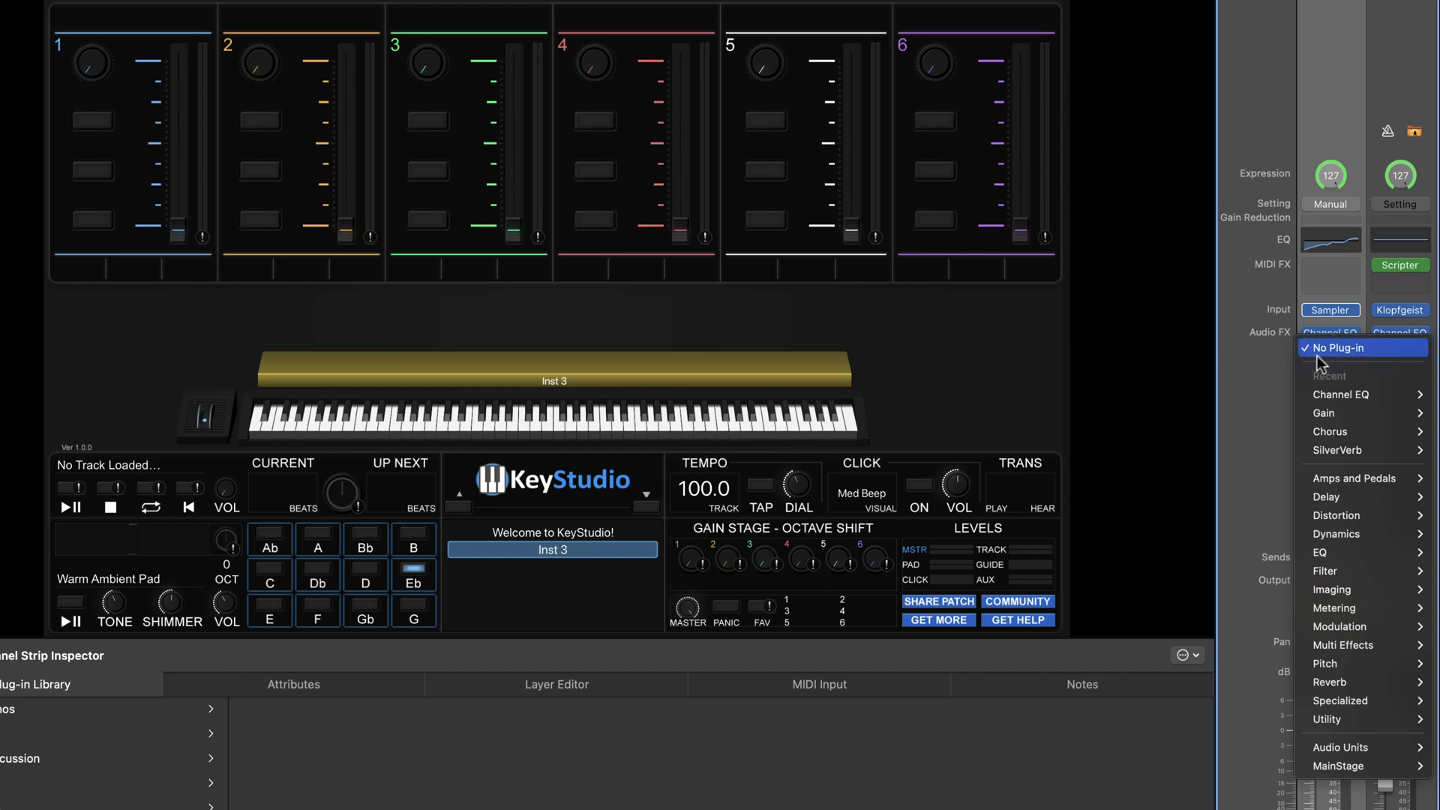
{"action": "mouse_move", "coordinate": [1354, 630]}
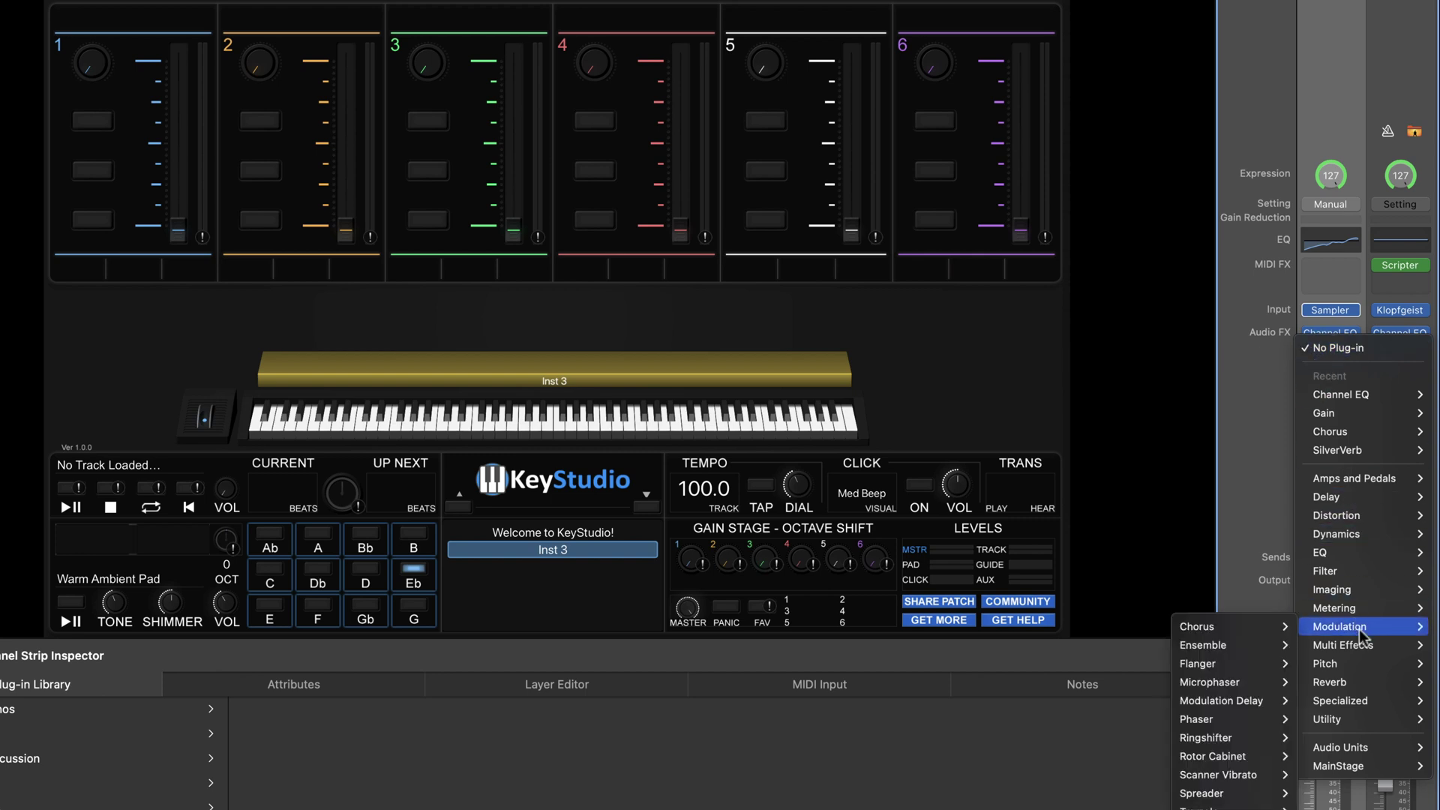
{"action": "mouse_move", "coordinate": [1230, 627]}
{"action": "left_click", "coordinate": [1145, 629]}
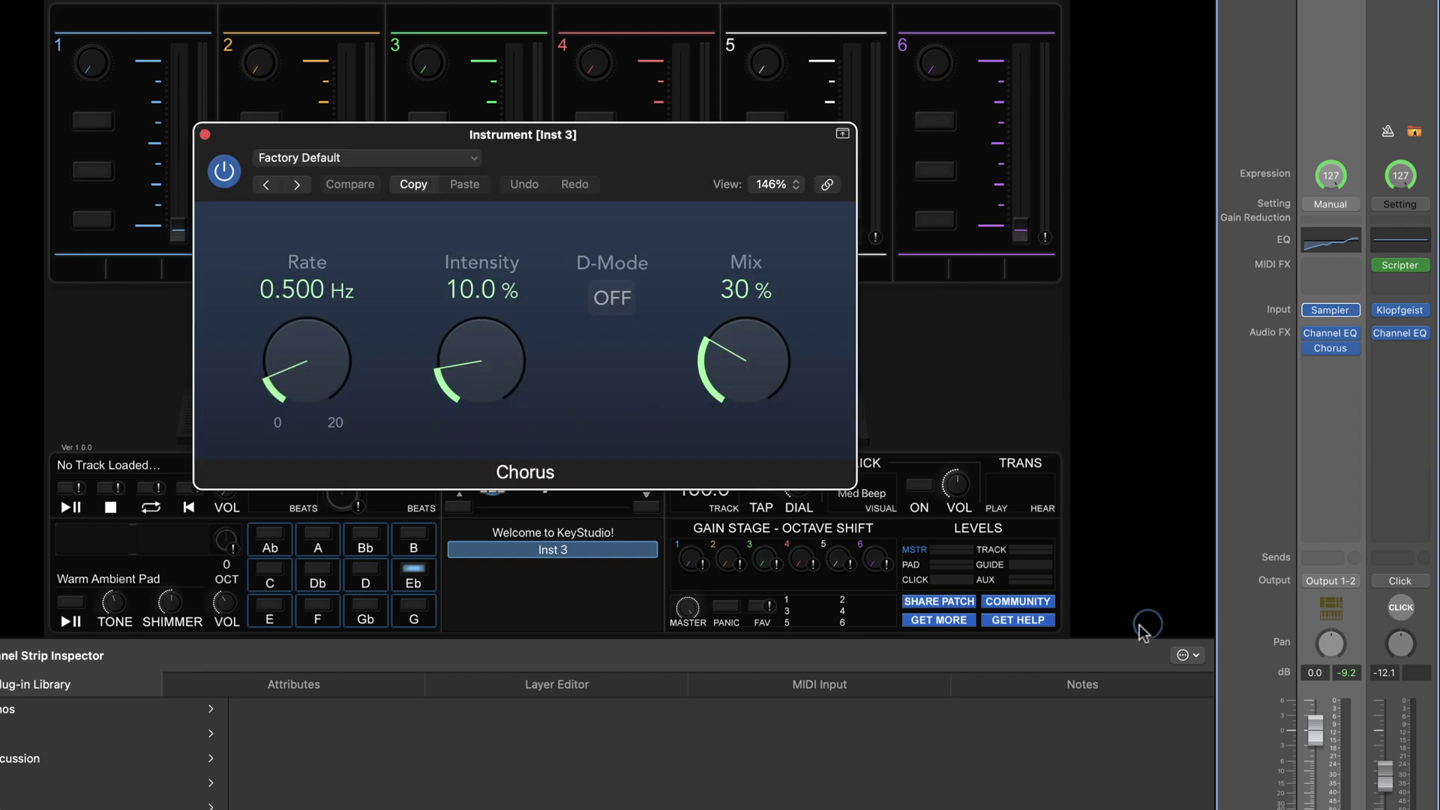
{"action": "left_click_drag", "start_coordinate": [604, 146], "coordinate": [829, 169]}
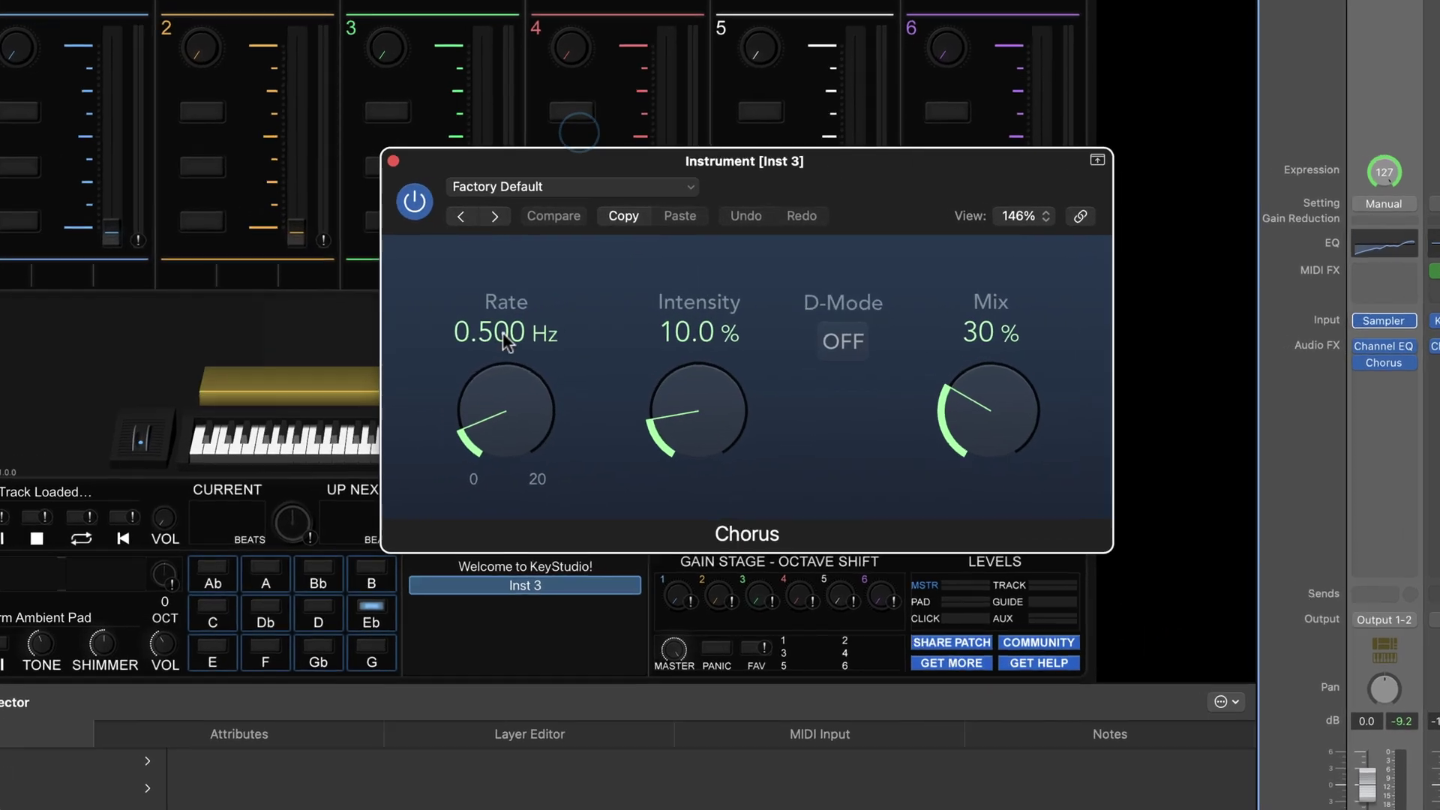
Set the Chorus rate to 0.767 Hz and its intensity to 20%, and close the plug-in window.
{"action": "double_click", "coordinate": [530, 314]}
{"action": "type", "text": ".767"}
{"action": "key", "text": "Return"}
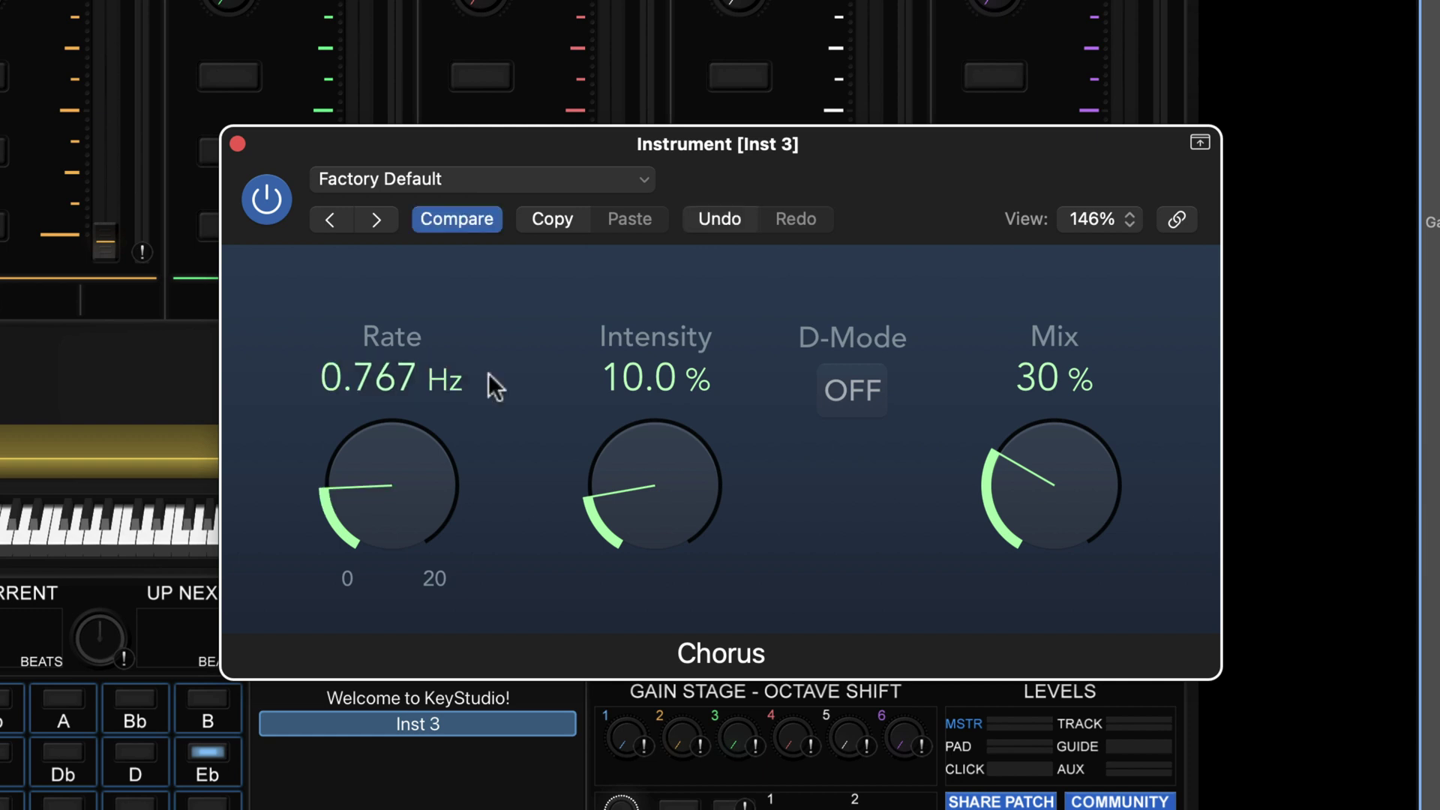
{"action": "double_click", "coordinate": [611, 378]}
{"action": "type", "text": "20"}
{"action": "key", "text": "Return"}
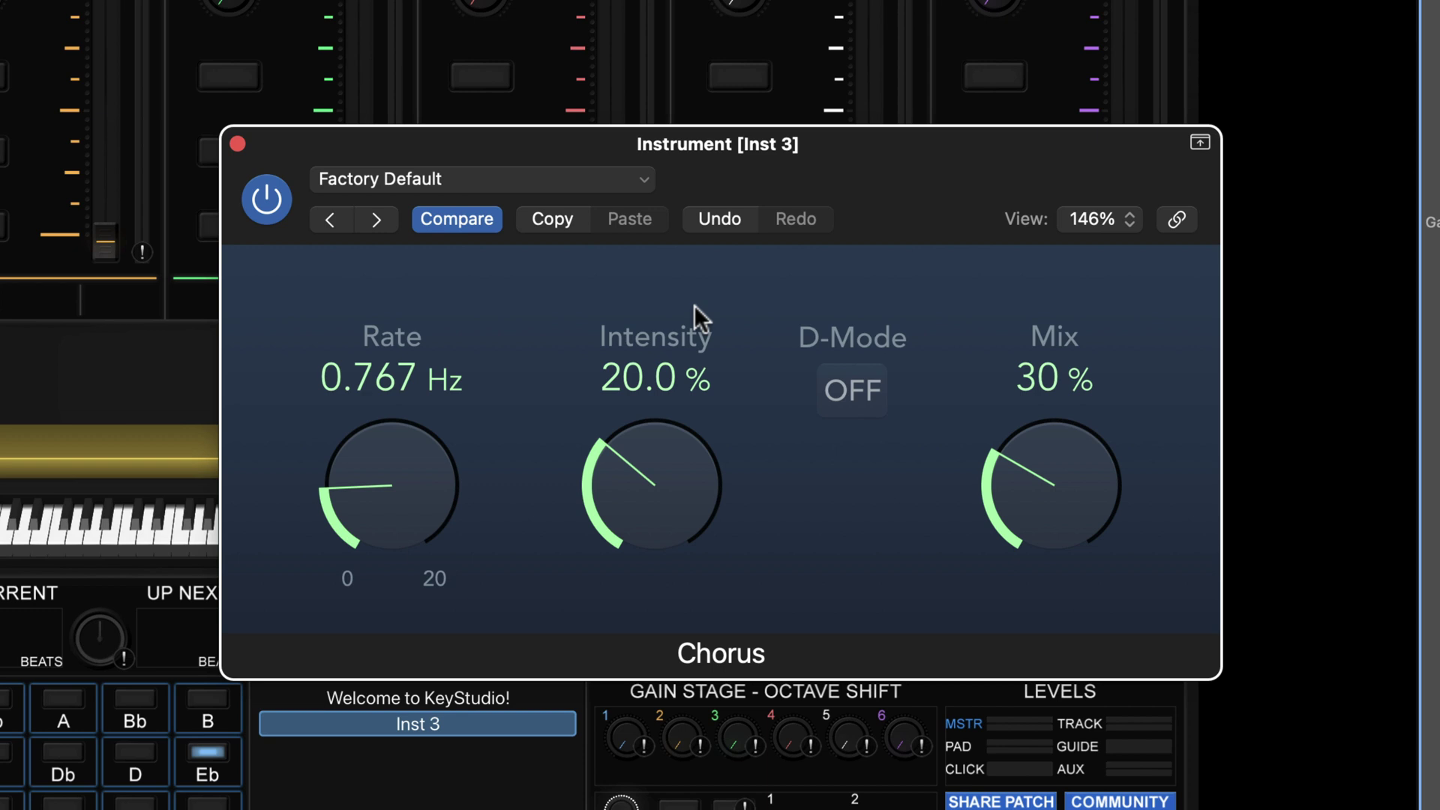
{"action": "left_click", "coordinate": [238, 144]}
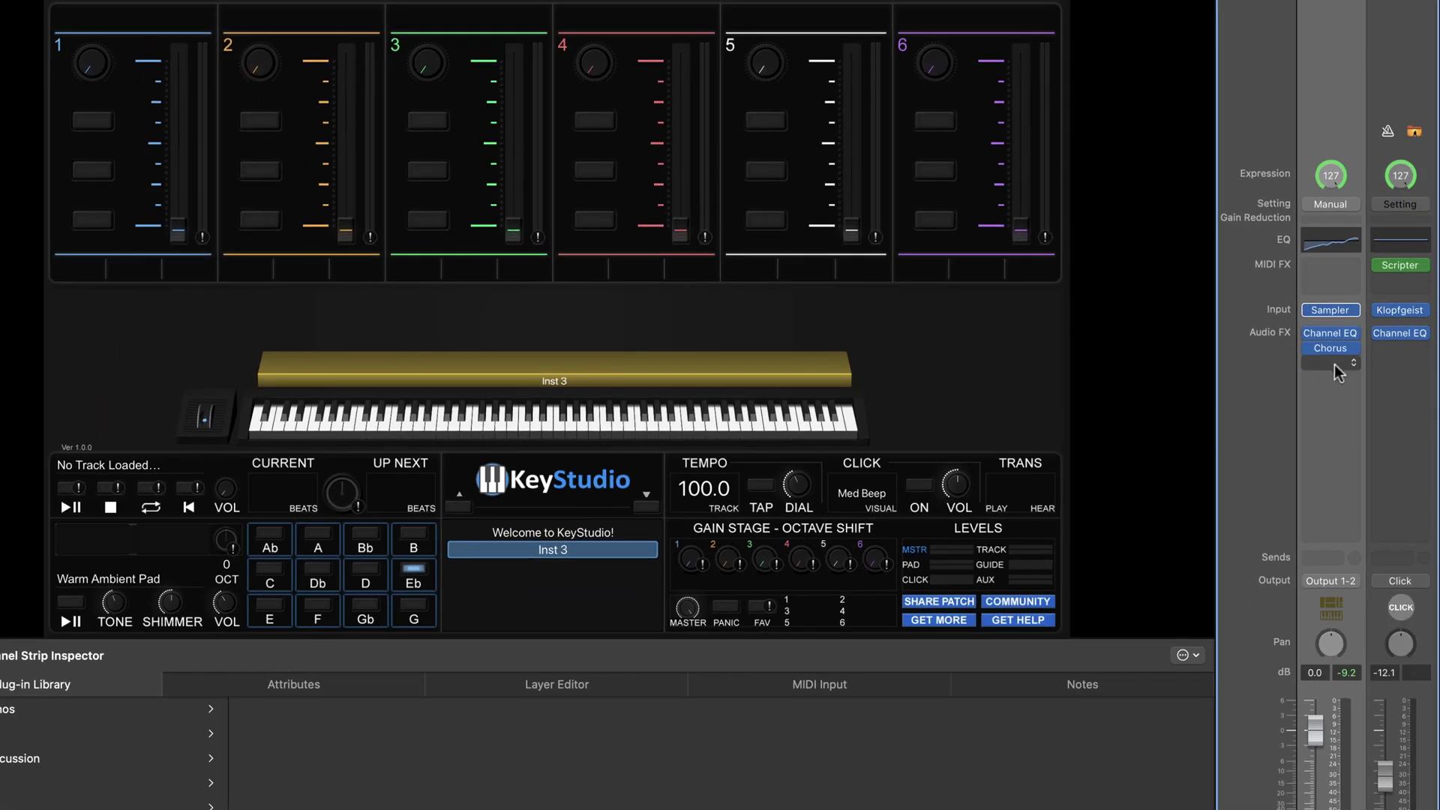
Insert a SilverVerb reverb below the Chorus in the Inst 3 channel strip's Audio FX slots.
{"action": "left_click", "coordinate": [1336, 364]}
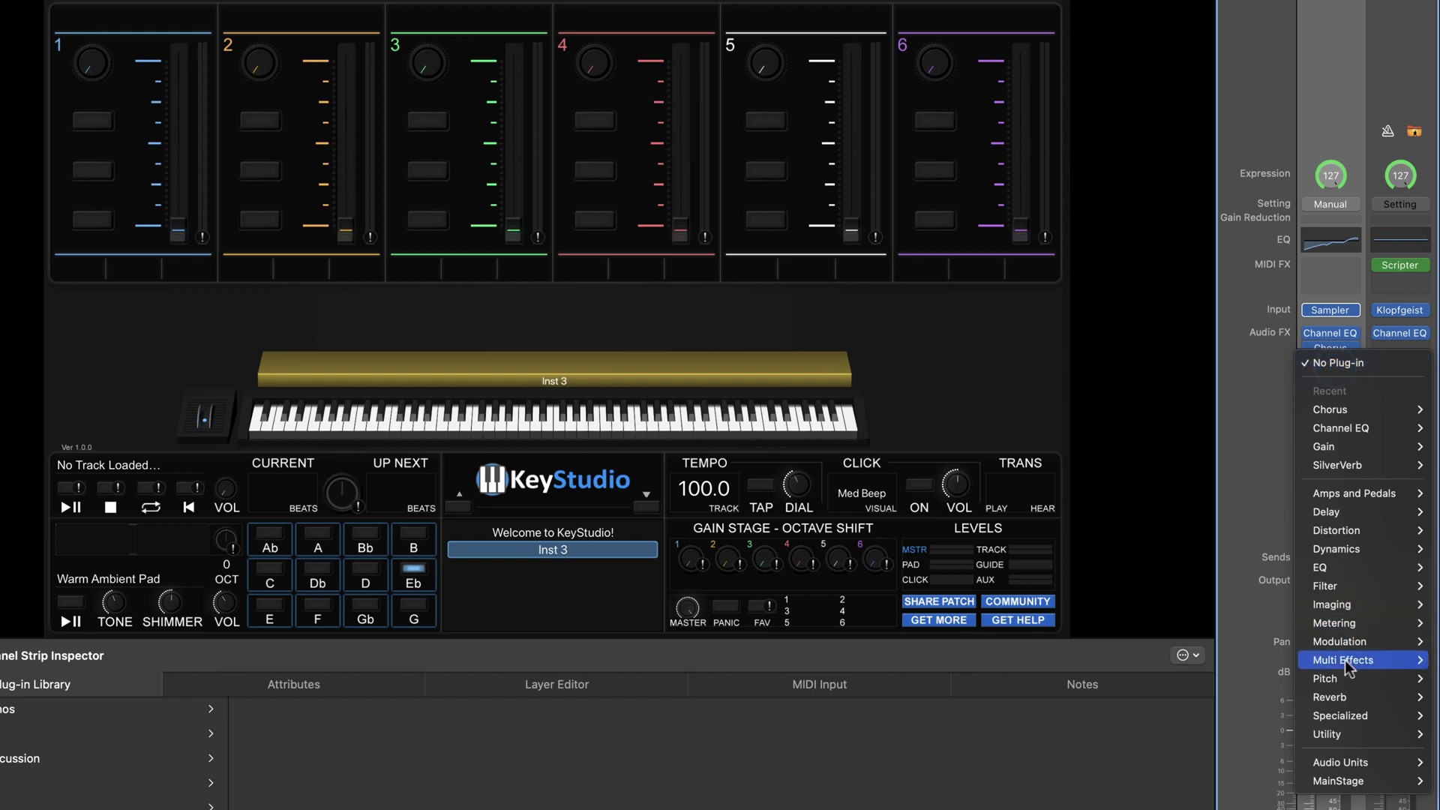
{"action": "mouse_move", "coordinate": [1351, 702]}
{"action": "mouse_move", "coordinate": [1249, 743]}
{"action": "left_click", "coordinate": [1157, 735]}
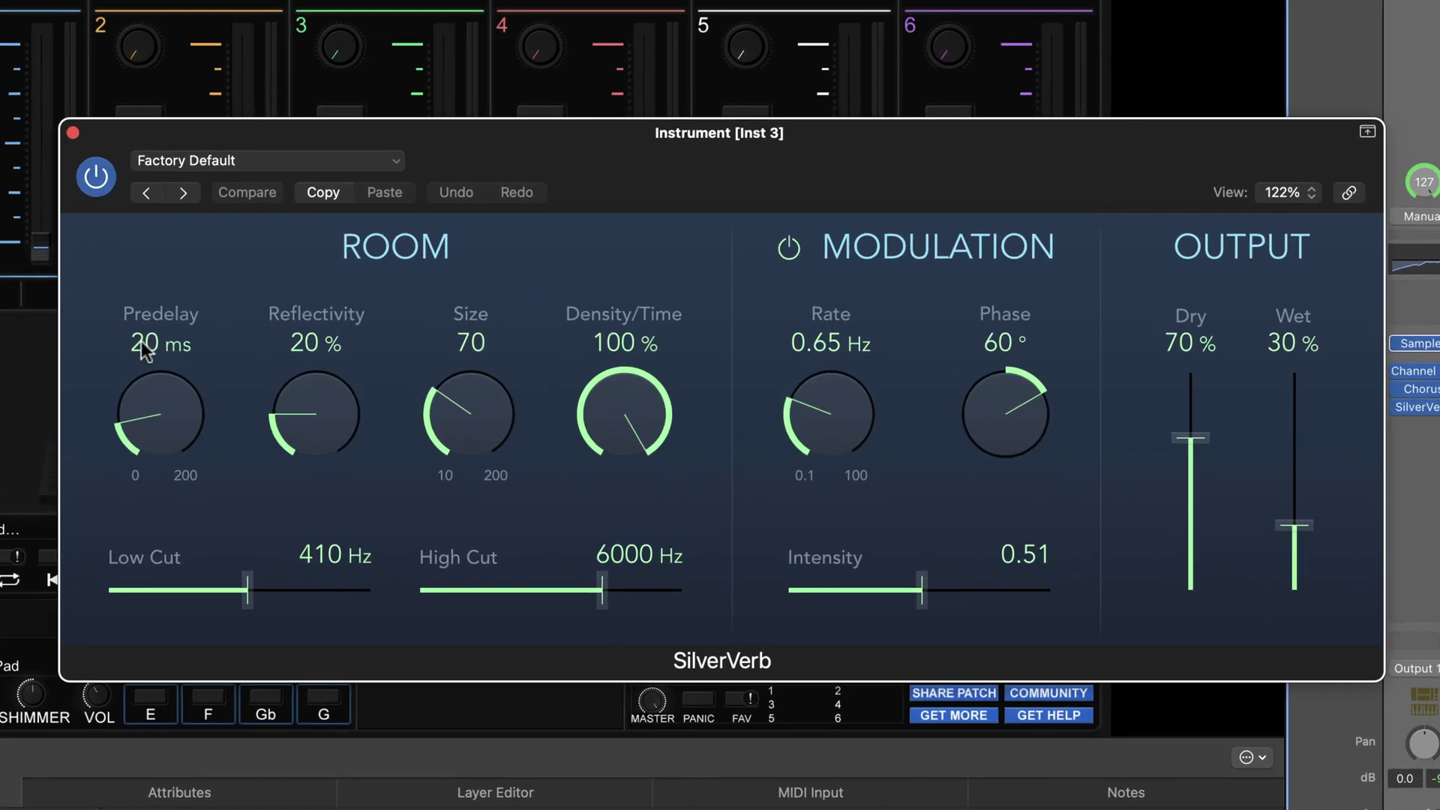
Set the SilverVerb's predelay to 7 ms and its reflectivity to 51%.
{"action": "double_click", "coordinate": [143, 344]}
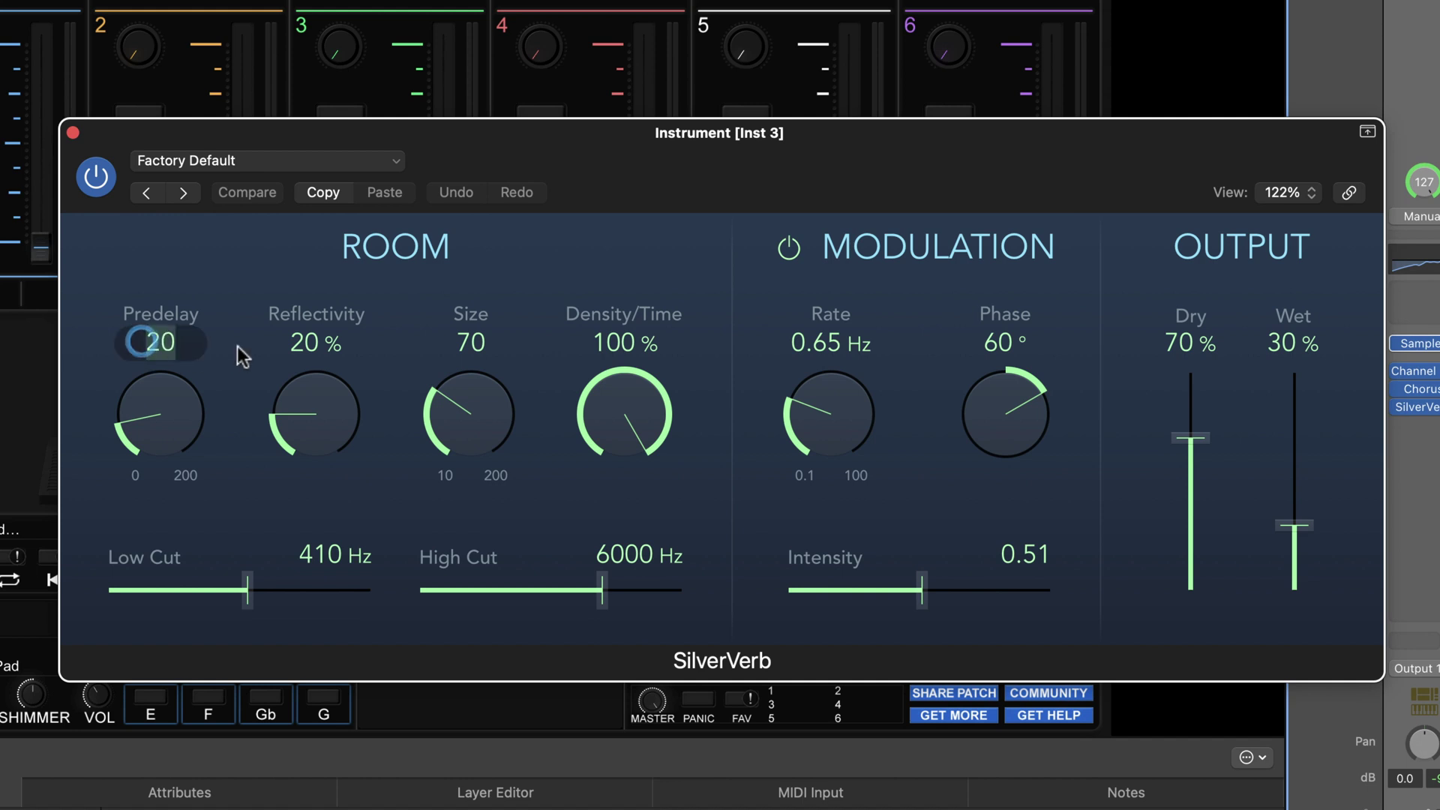
{"action": "type", "text": "7"}
{"action": "key", "text": "Return"}
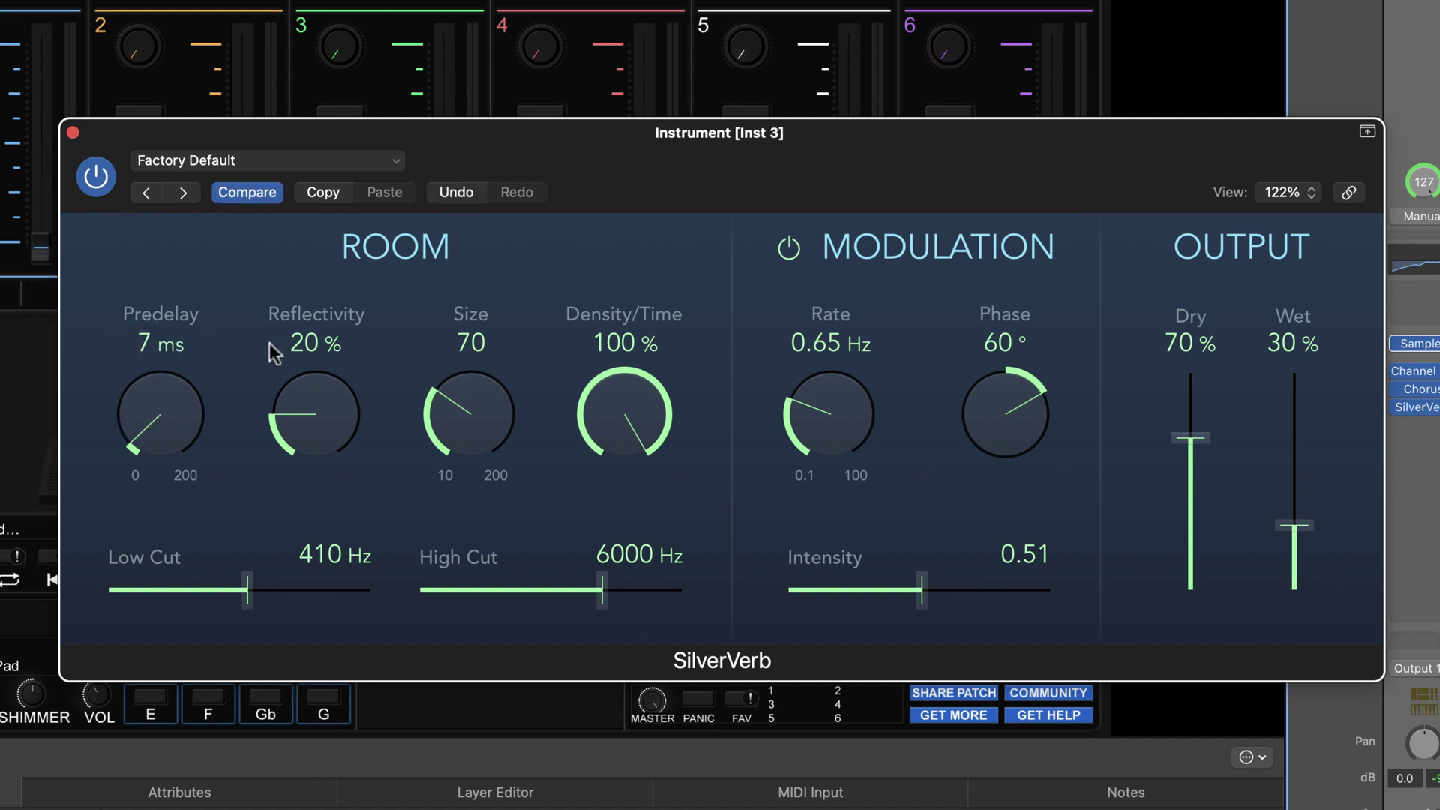
{"action": "double_click", "coordinate": [272, 344]}
{"action": "type", "text": "51"}
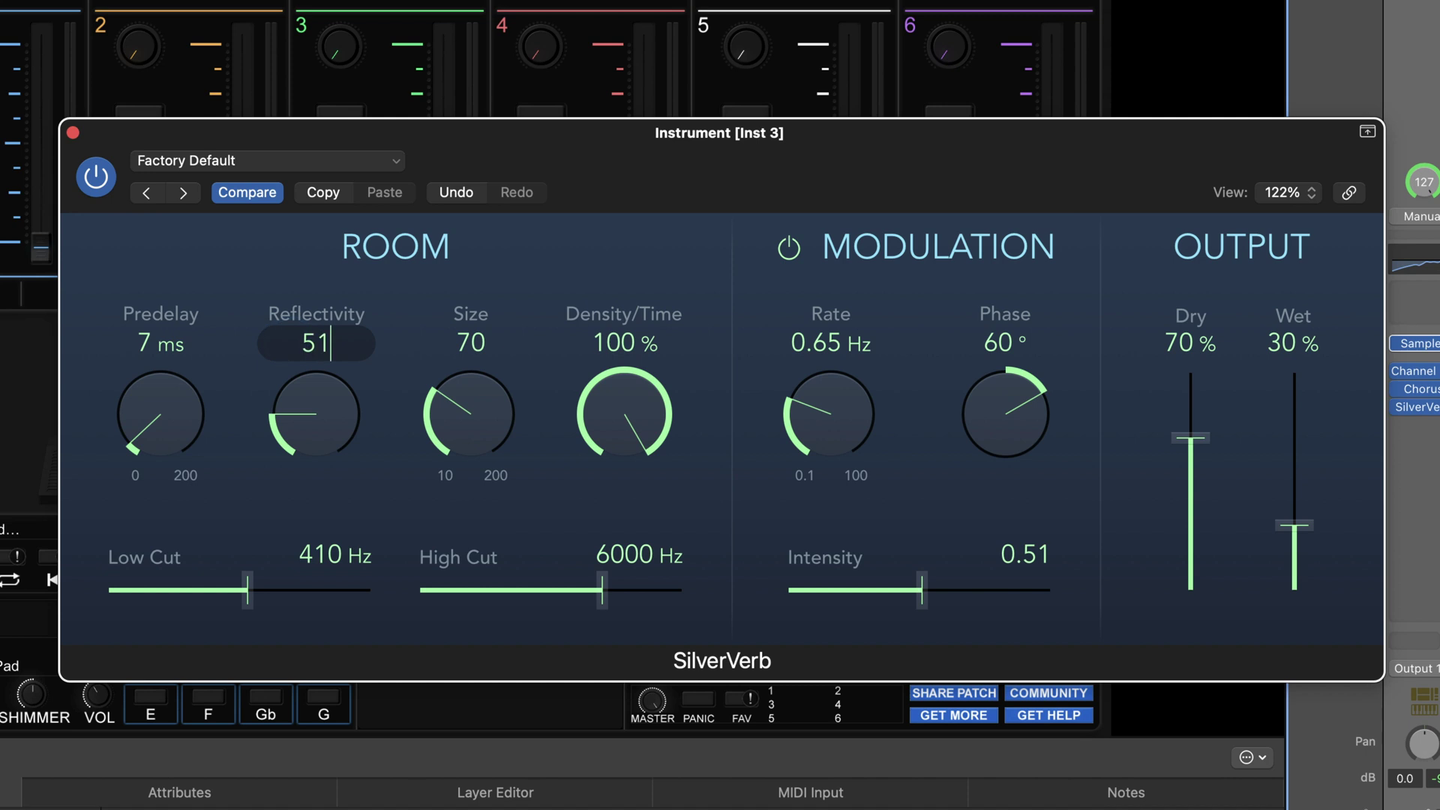
{"action": "key", "text": "Return"}
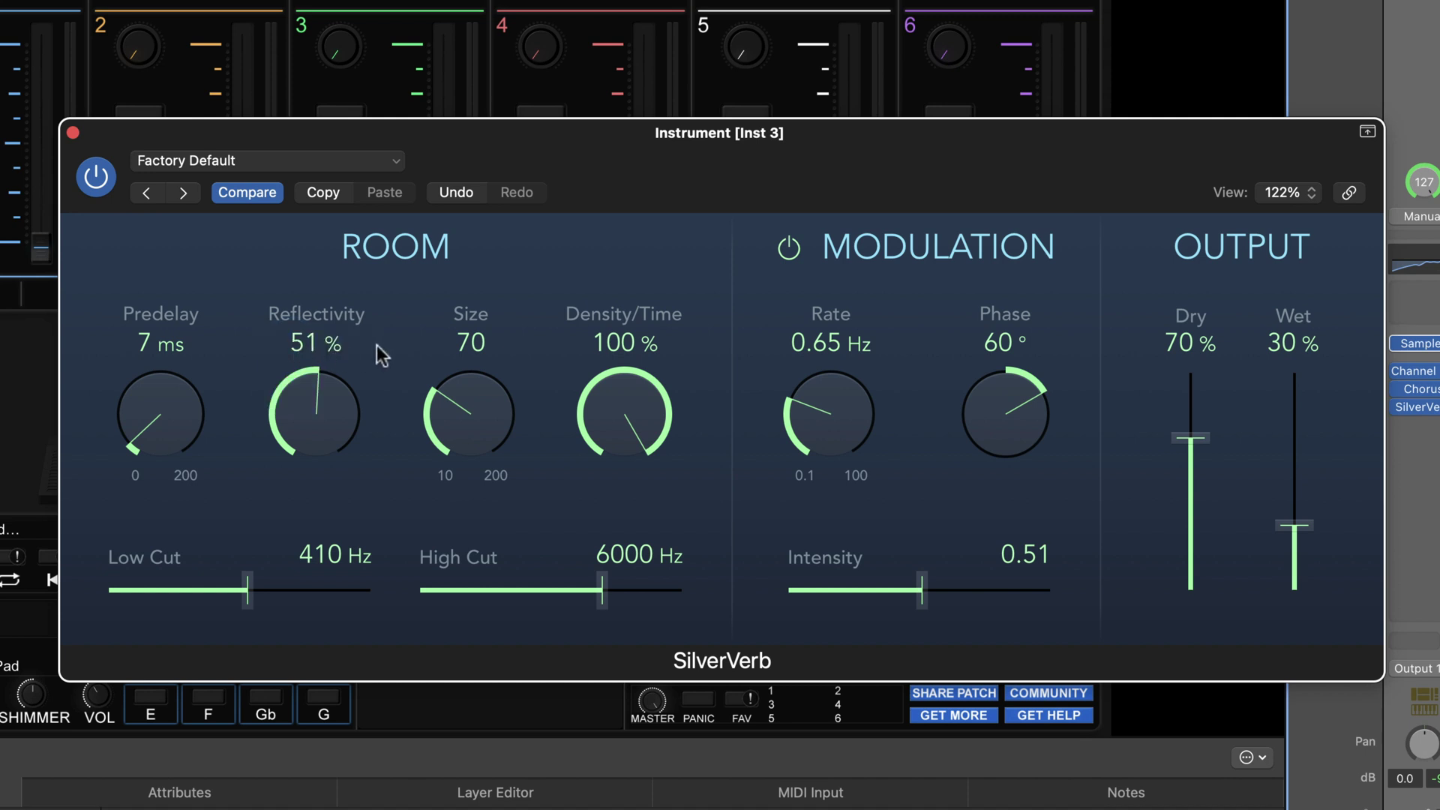
Set the SilverVerb's room size to 122 and its density/time to 77%.
{"action": "double_click", "coordinate": [465, 344]}
{"action": "type", "text": "122"}
{"action": "key", "text": "Return"}
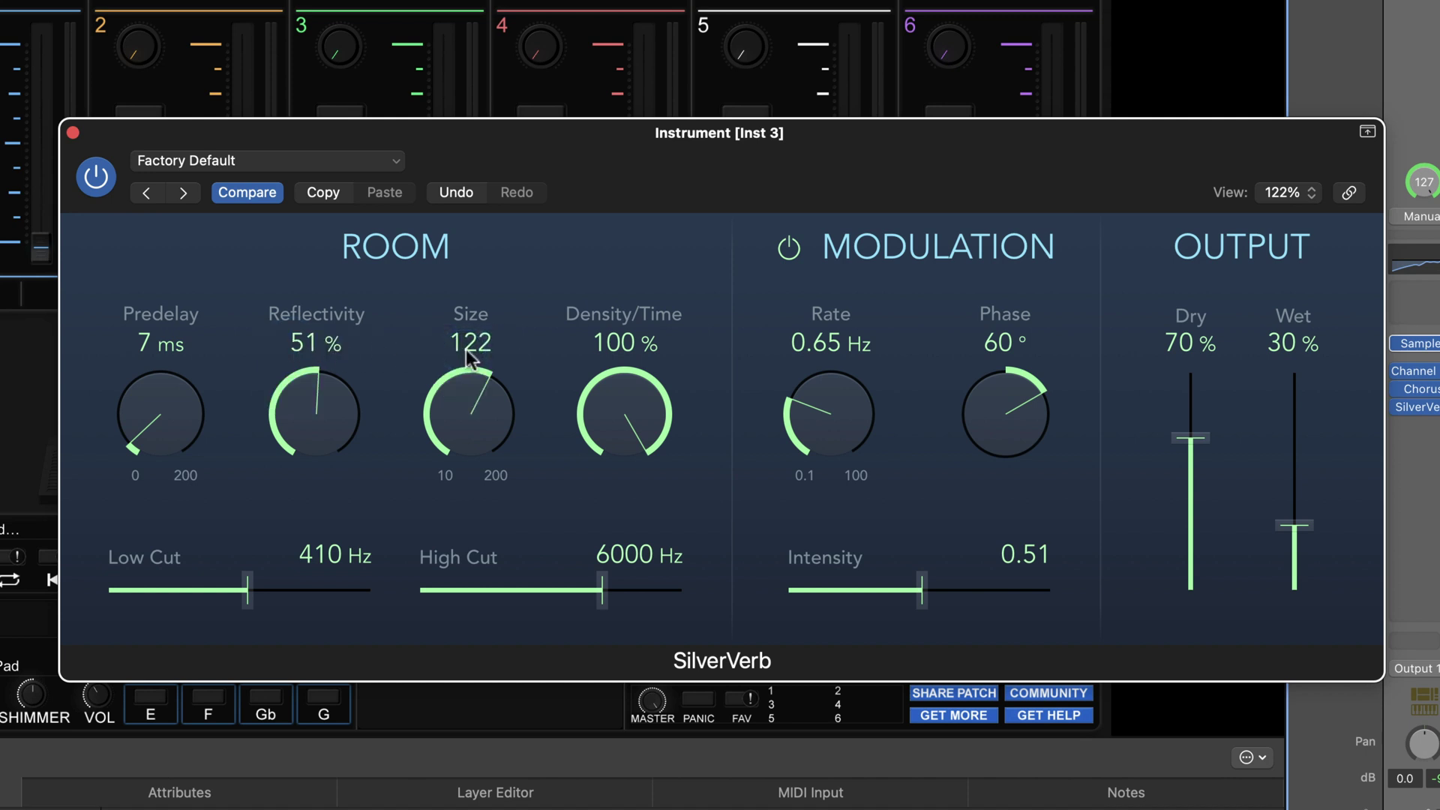
{"action": "double_click", "coordinate": [615, 344]}
{"action": "type", "text": "77"}
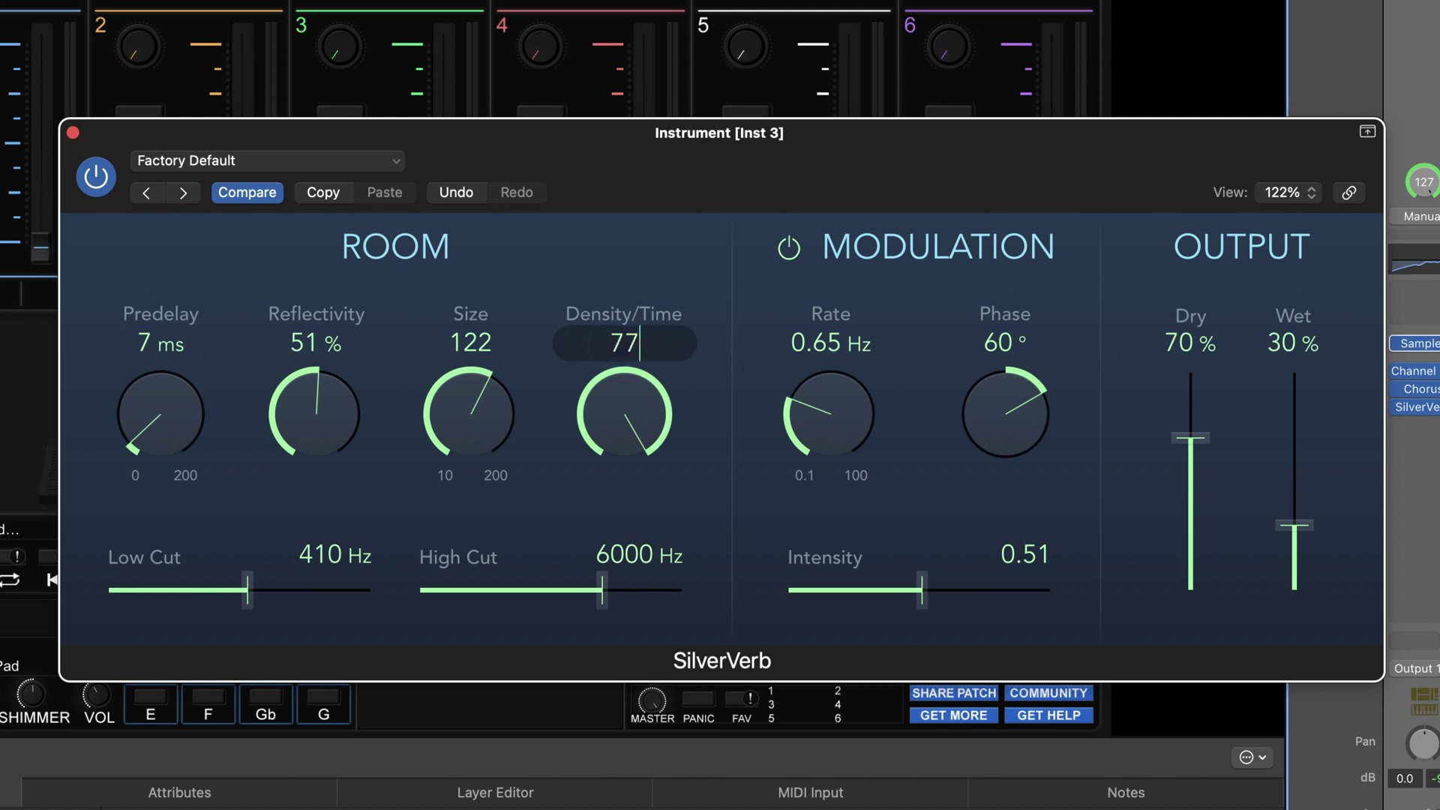
{"action": "key", "text": "Return"}
Set the SilverVerb's low cut to 340 Hz and its high cut to 8600 Hz.
{"action": "double_click", "coordinate": [325, 561]}
{"action": "type", "text": "340"}
{"action": "key", "text": "Return"}
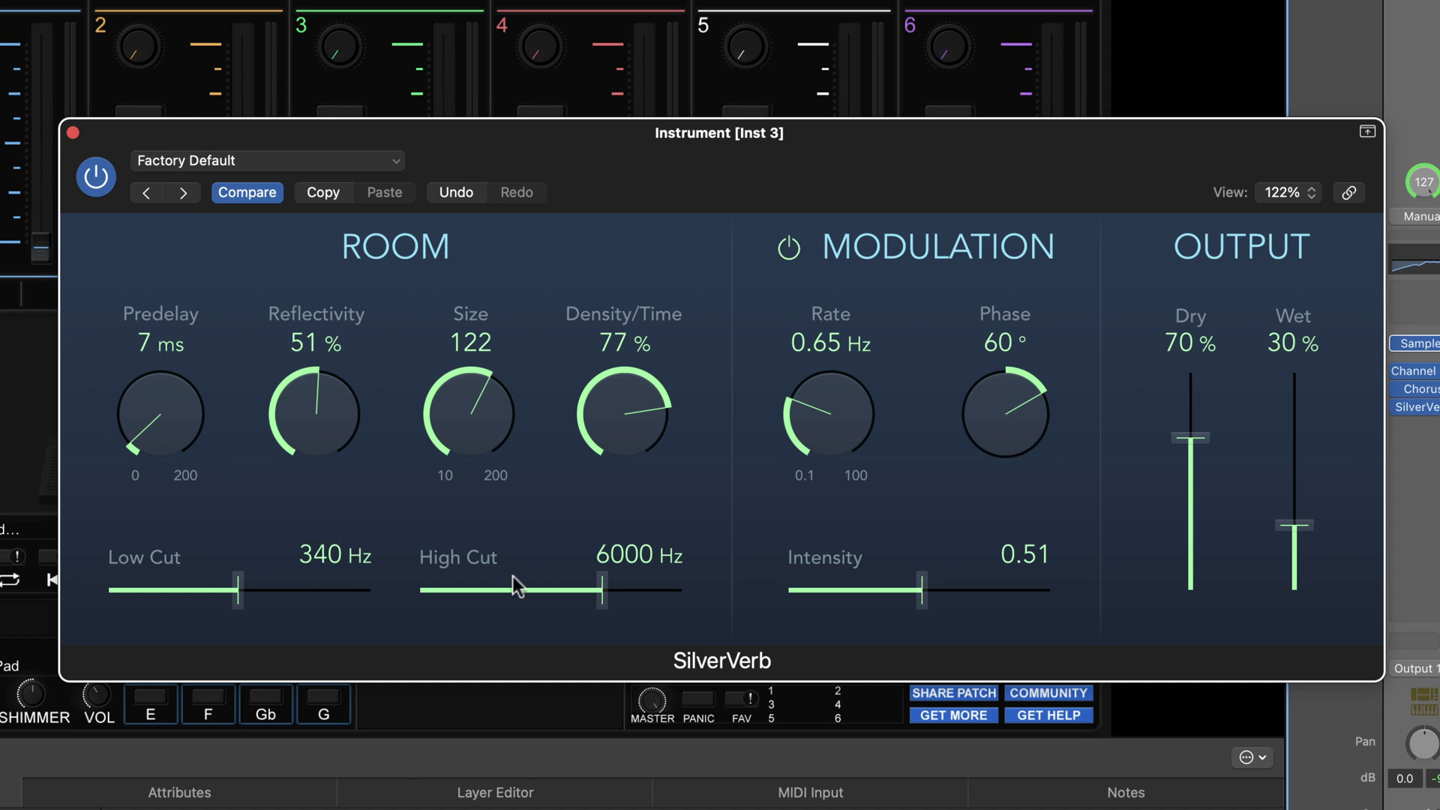
{"action": "double_click", "coordinate": [628, 557]}
{"action": "type", "text": "8600"}
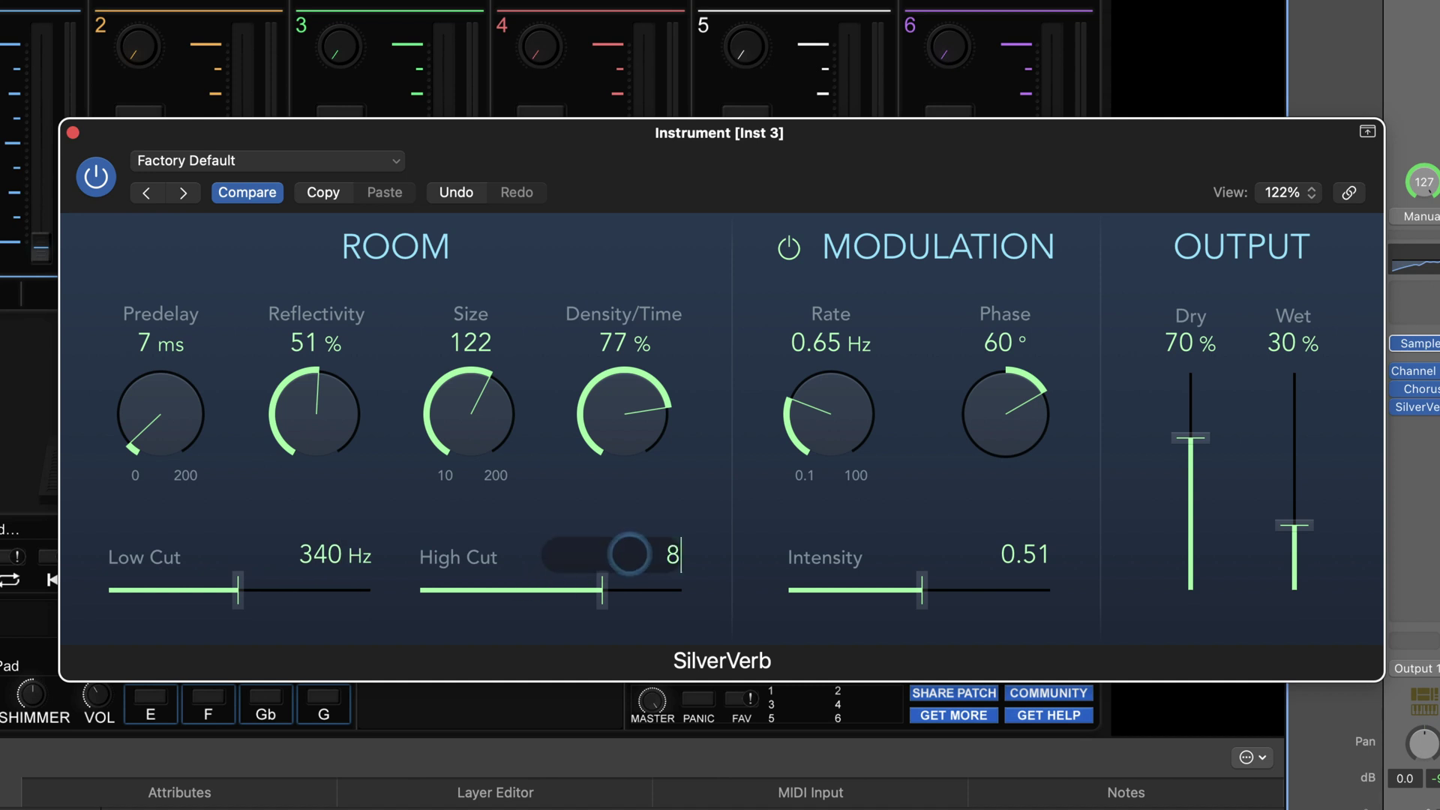
{"action": "key", "text": "Return"}
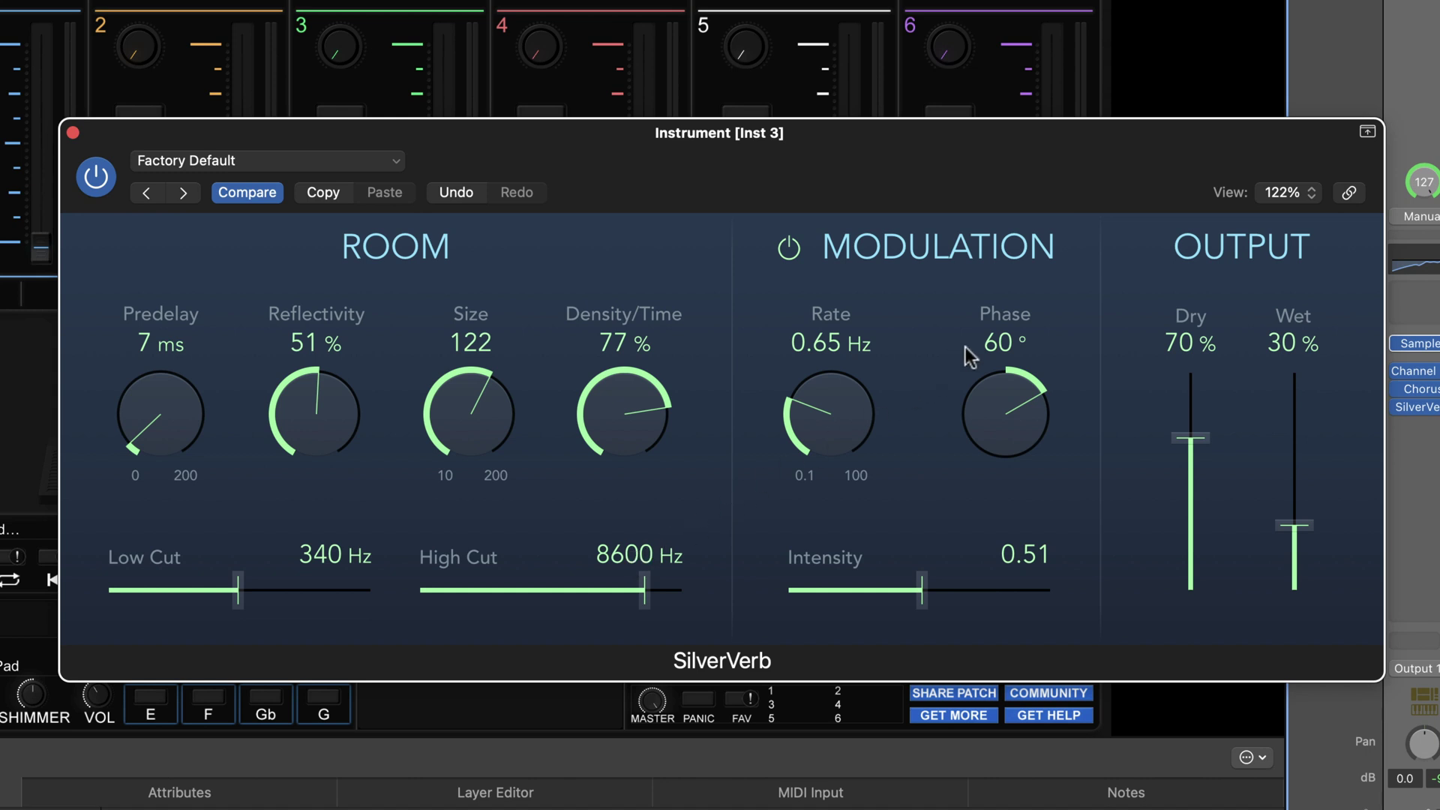
Set the SilverVerb's modulation phase to 50° and its modulation intensity to 0.40.
{"action": "double_click", "coordinate": [988, 344]}
{"action": "type", "text": "50"}
{"action": "key", "text": "Return"}
{"action": "double_click", "coordinate": [1033, 555]}
{"action": "type", "text": "0.40"}
{"action": "key", "text": "Return"}
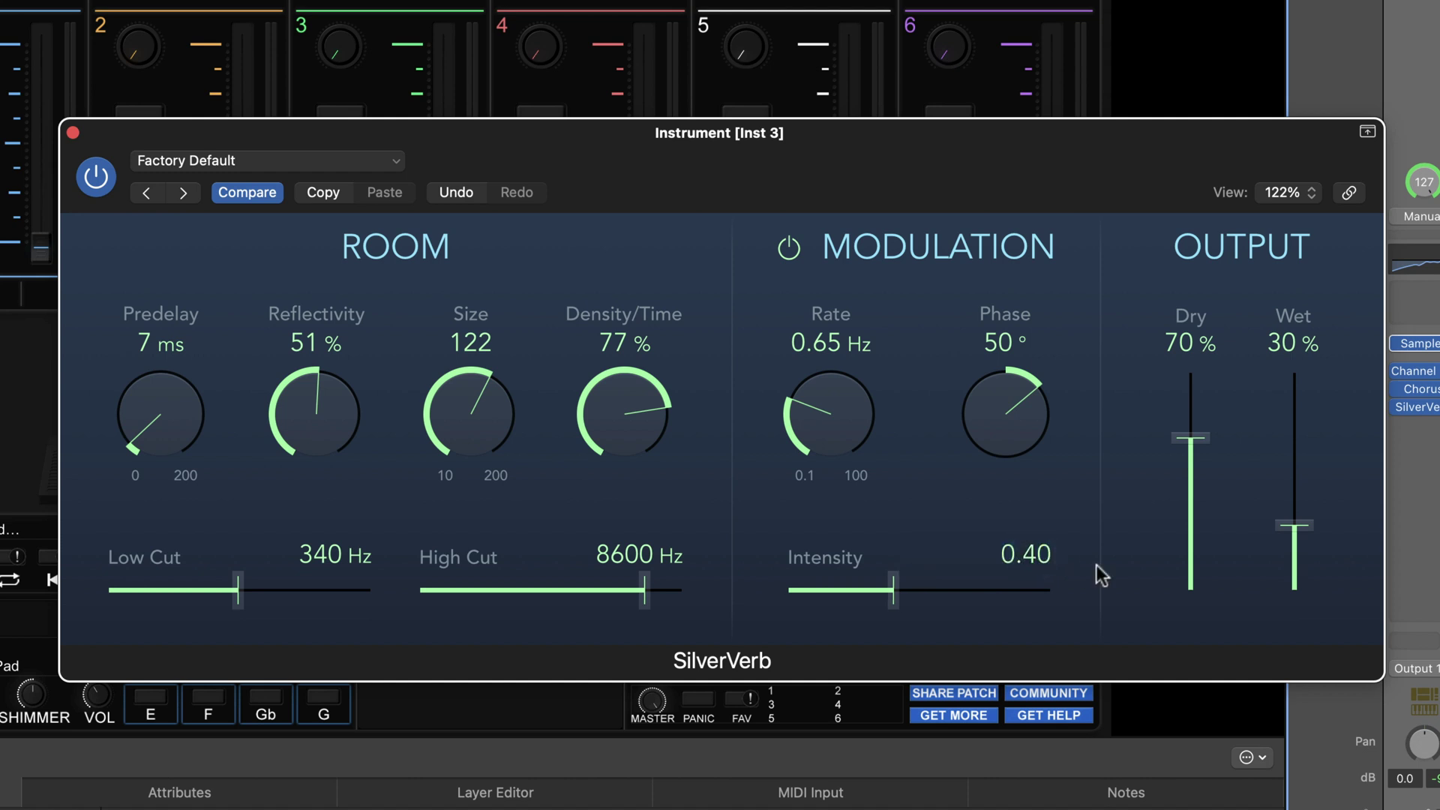
Set the SilverVerb's dry output to 84% and wet output to 75%, and close the plug-in window.
{"action": "double_click", "coordinate": [1178, 345]}
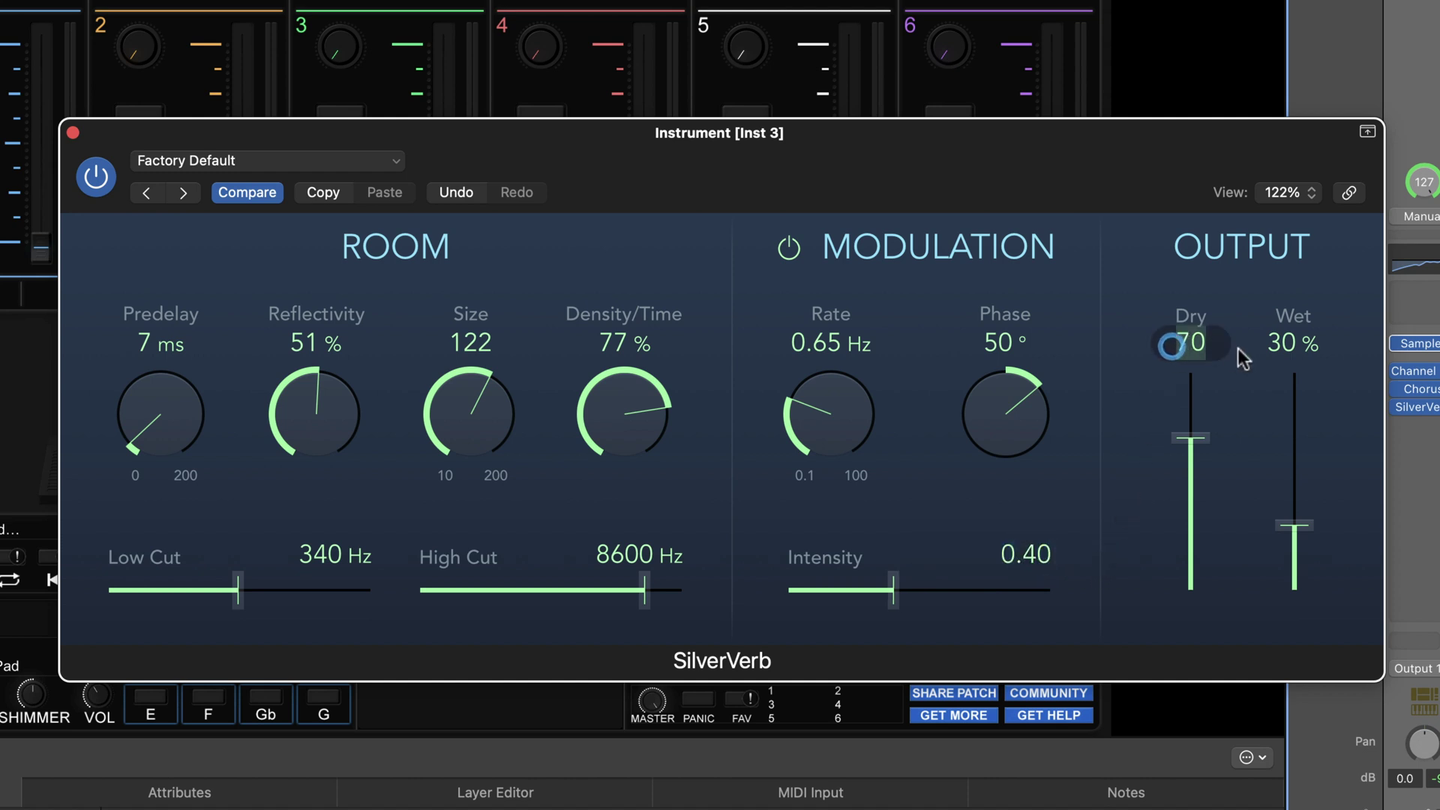
{"action": "type", "text": "84"}
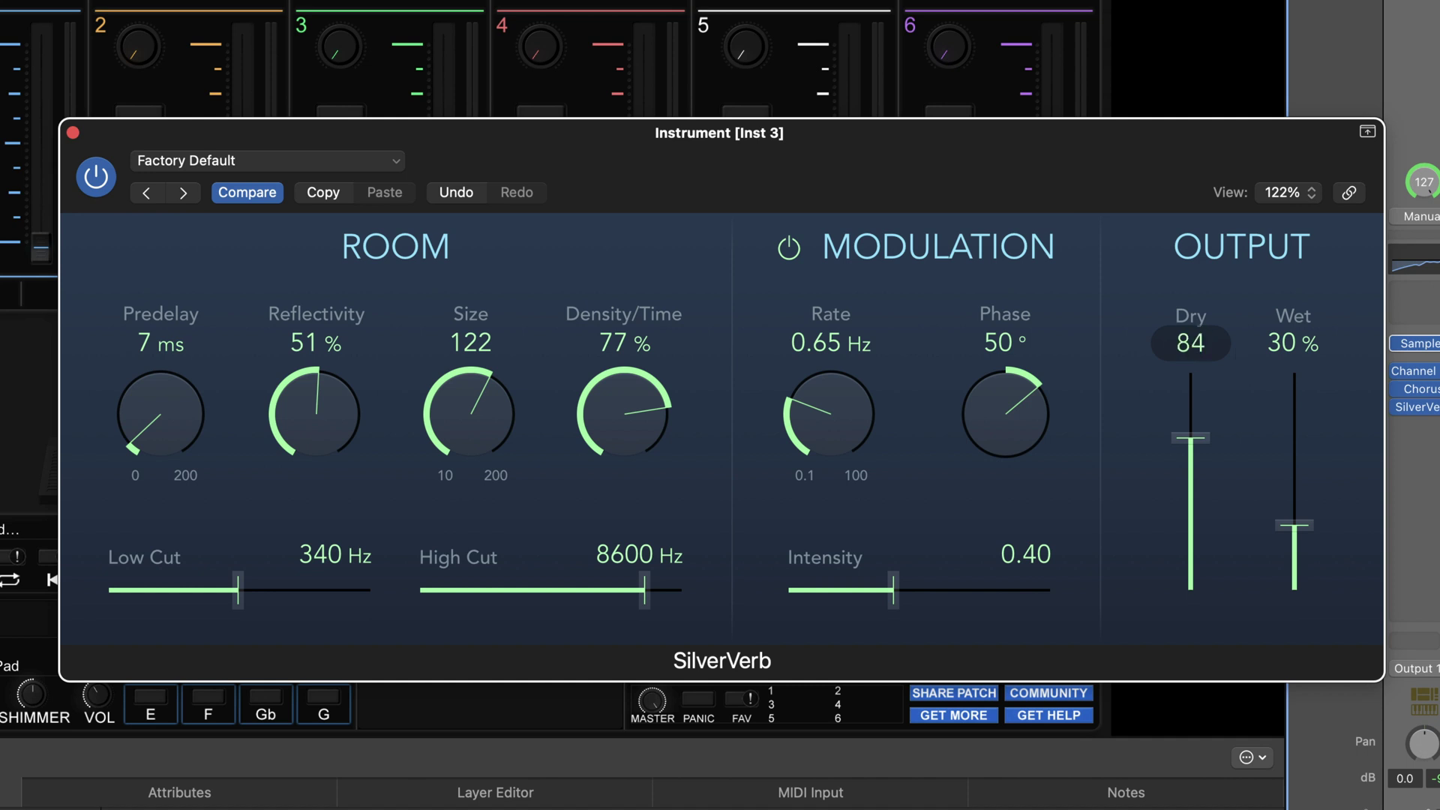
{"action": "key", "text": "Return"}
{"action": "double_click", "coordinate": [1287, 347]}
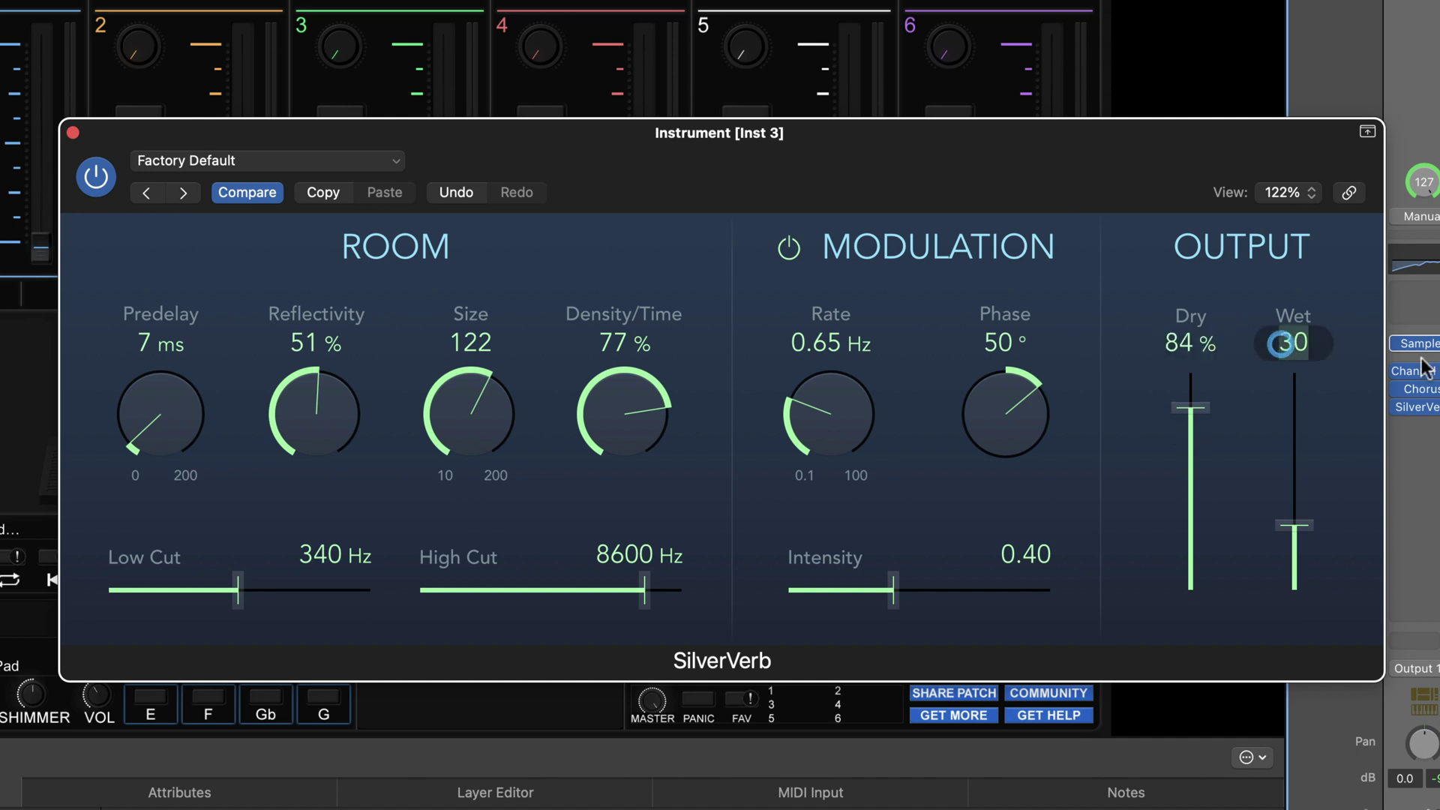
{"action": "type", "text": "75"}
{"action": "key", "text": "Return"}
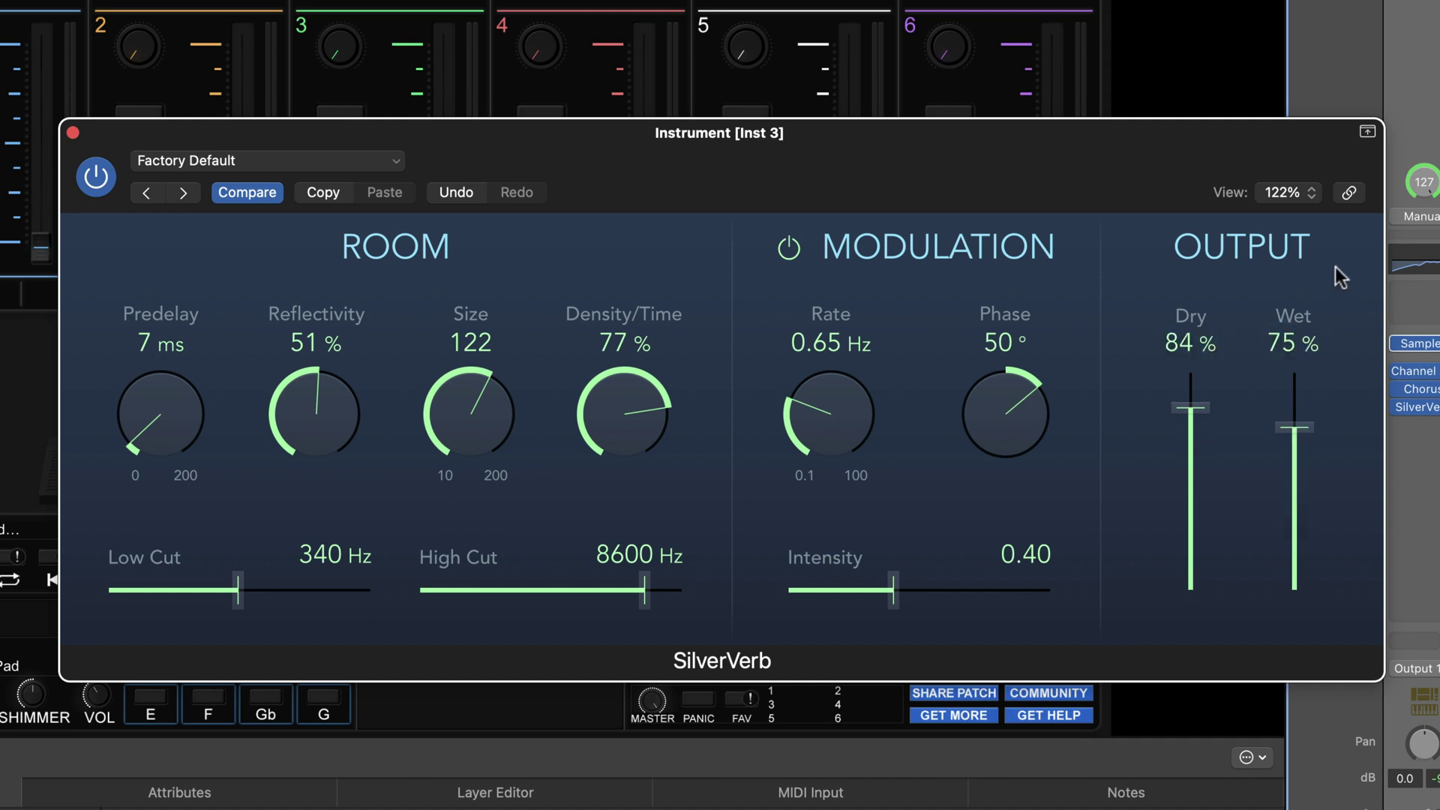
{"action": "left_click_drag", "start_coordinate": [897, 174], "coordinate": [848, 176]}
{"action": "left_click", "coordinate": [23, 134]}
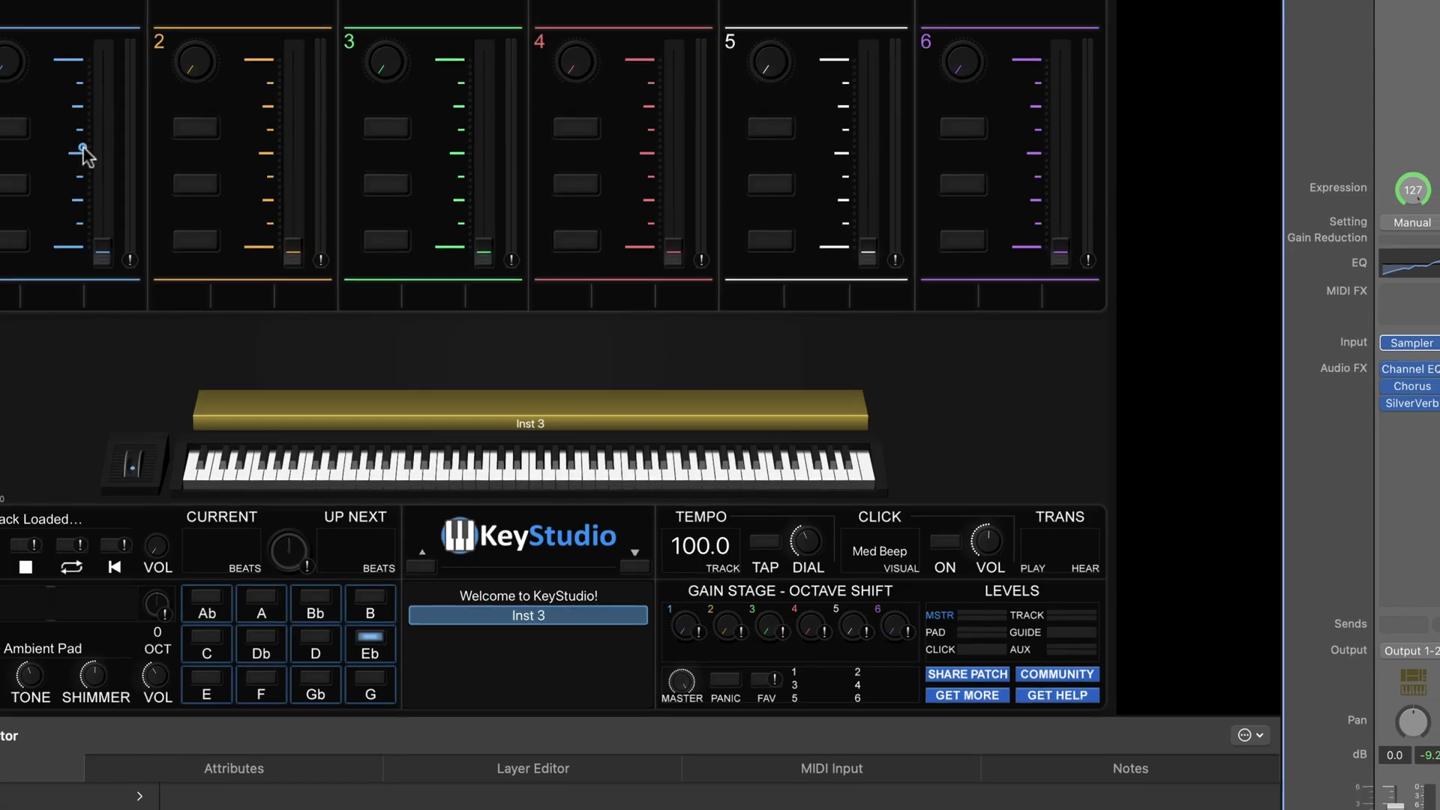
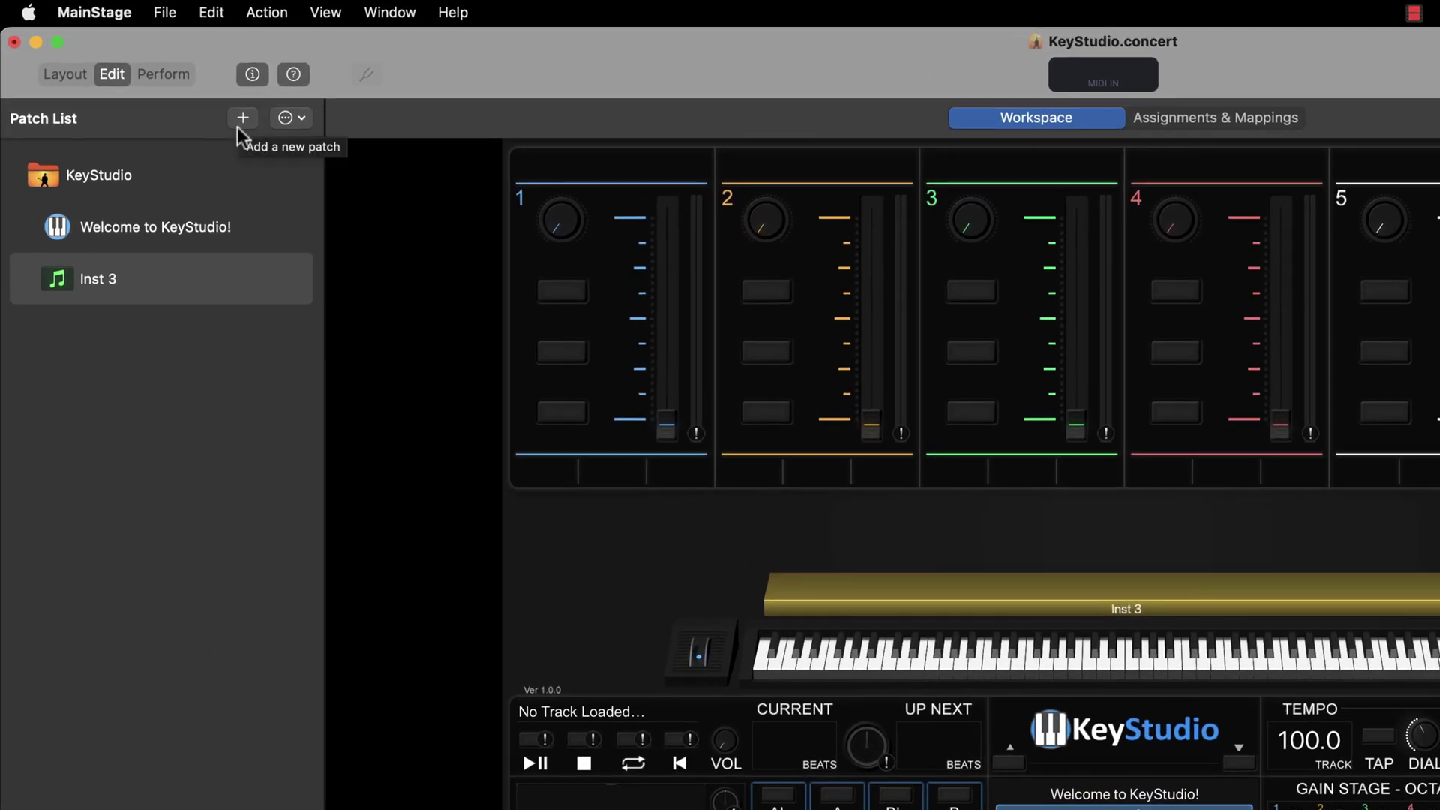
Add a new patch and load Basic Pad from the KeyStudio Pro Patch Browser's Slot 1 All Pads user patches.
{"action": "left_click", "coordinate": [242, 117]}
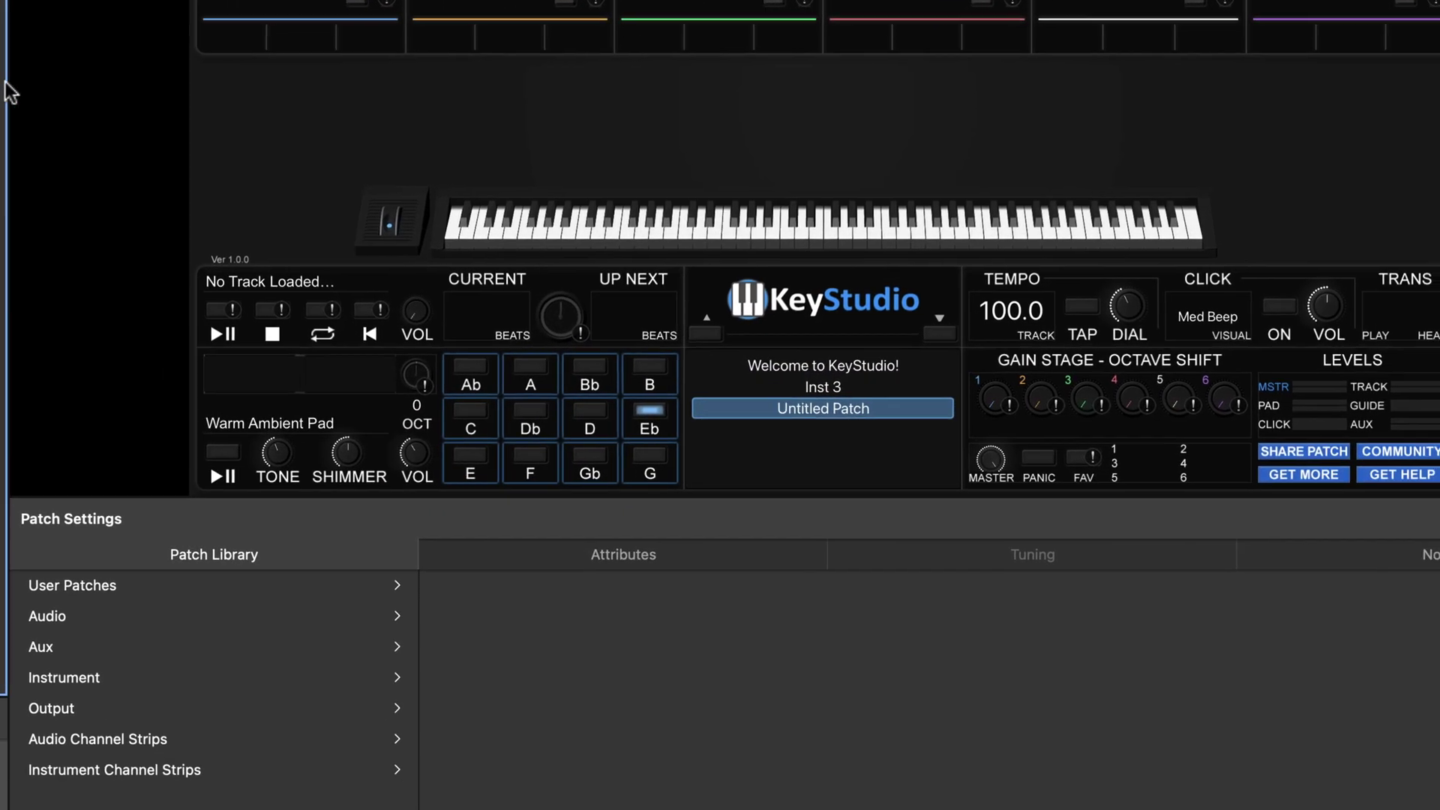
{"action": "left_click", "coordinate": [102, 574]}
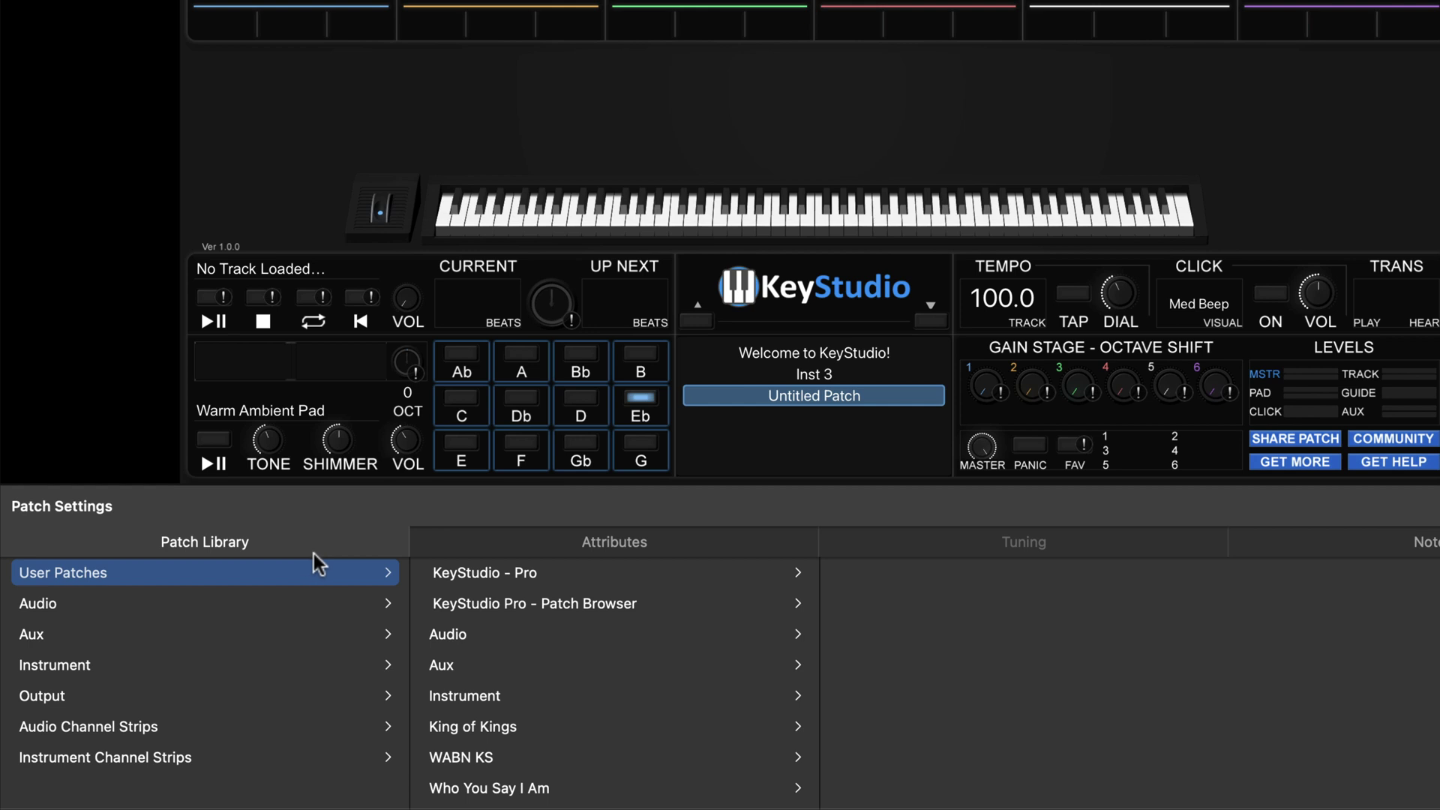
{"action": "left_click", "coordinate": [589, 604]}
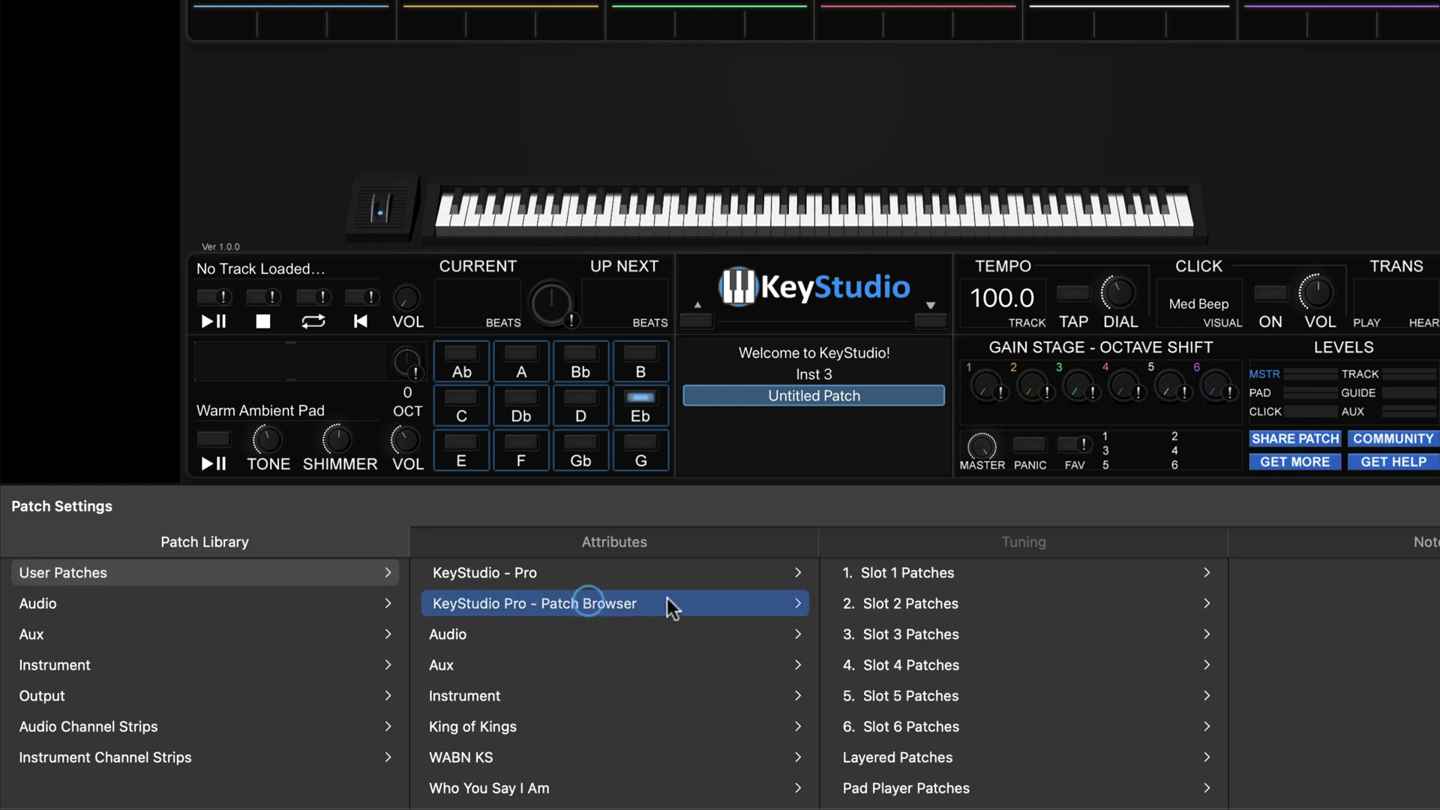
{"action": "left_click", "coordinate": [923, 579]}
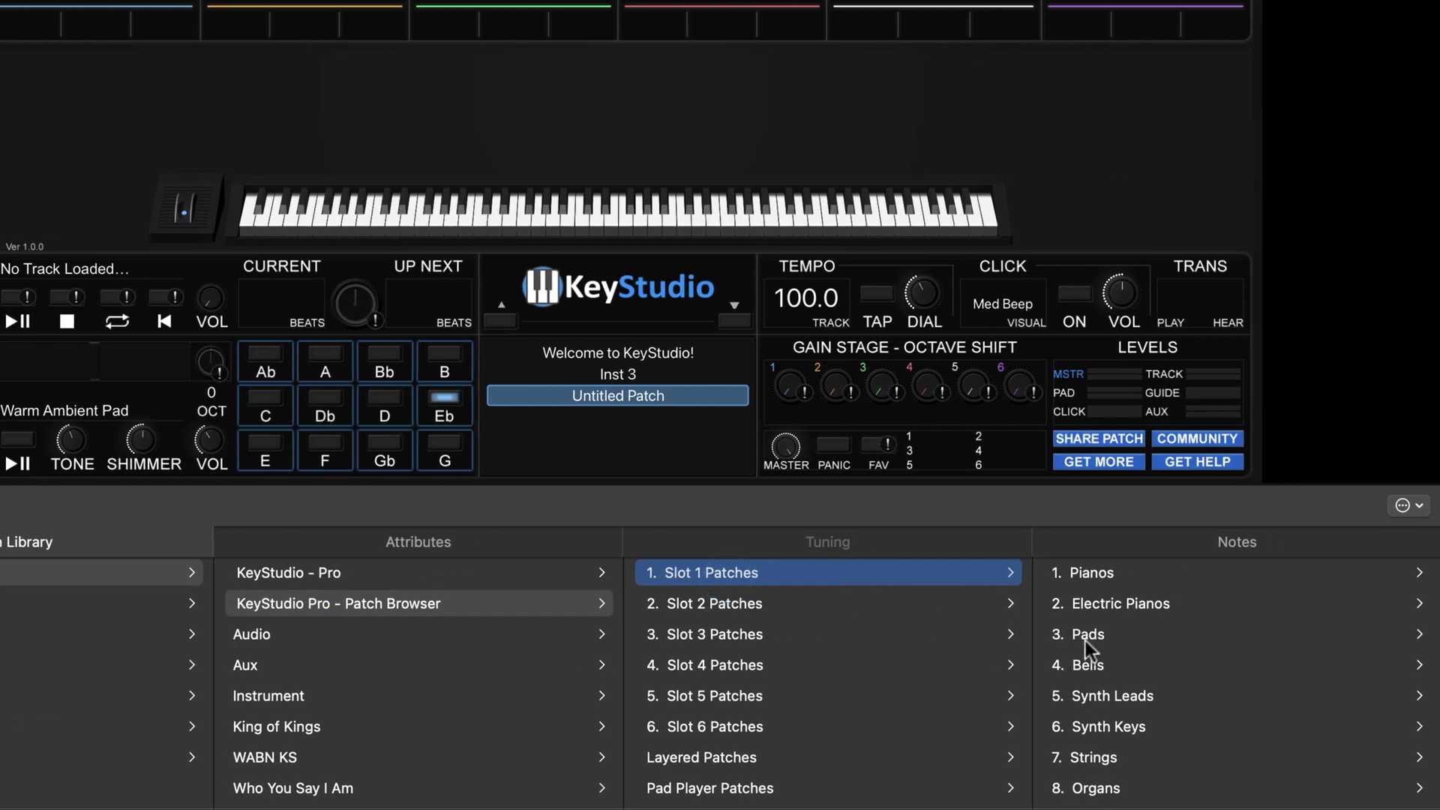
{"action": "left_click", "coordinate": [1117, 637]}
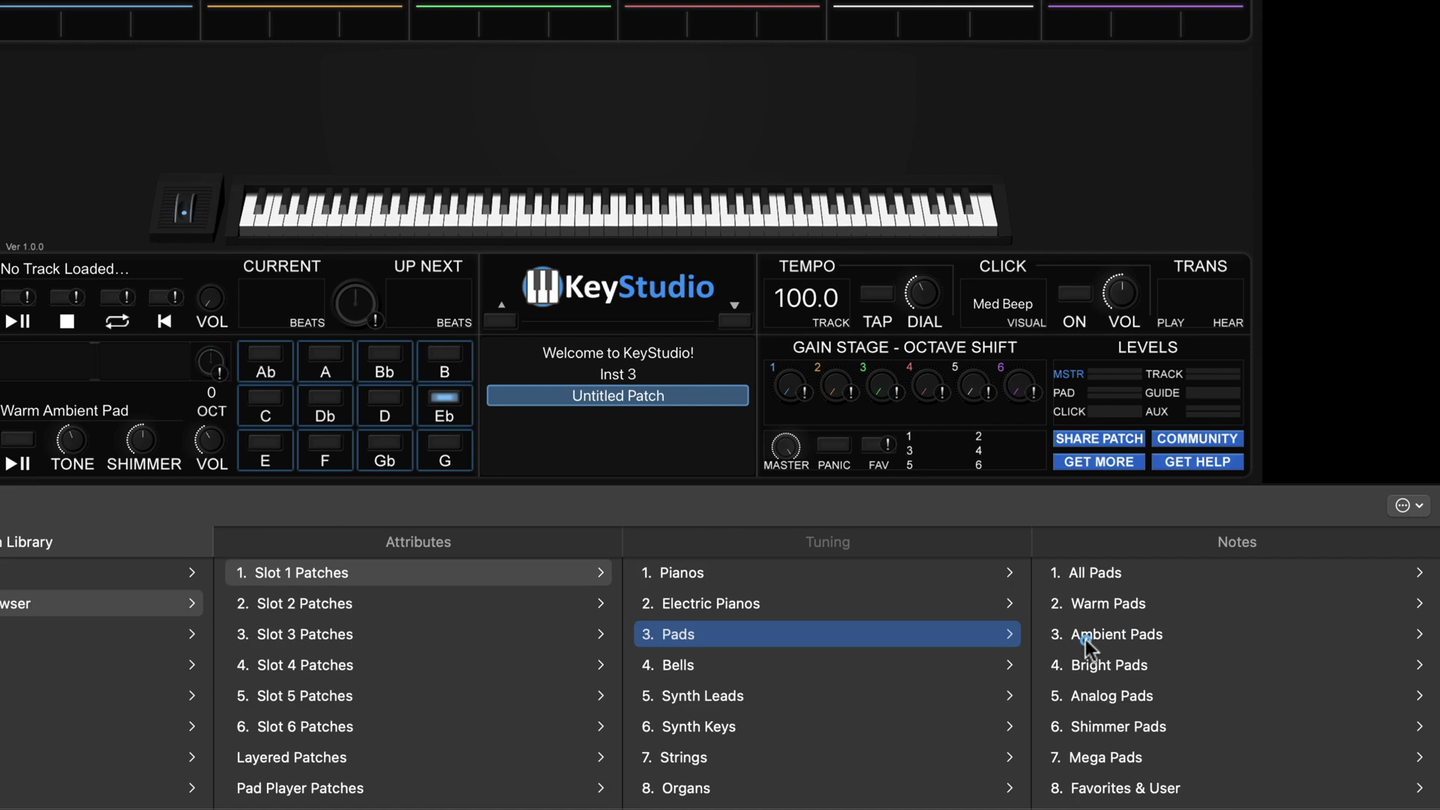
{"action": "left_click", "coordinate": [1097, 574]}
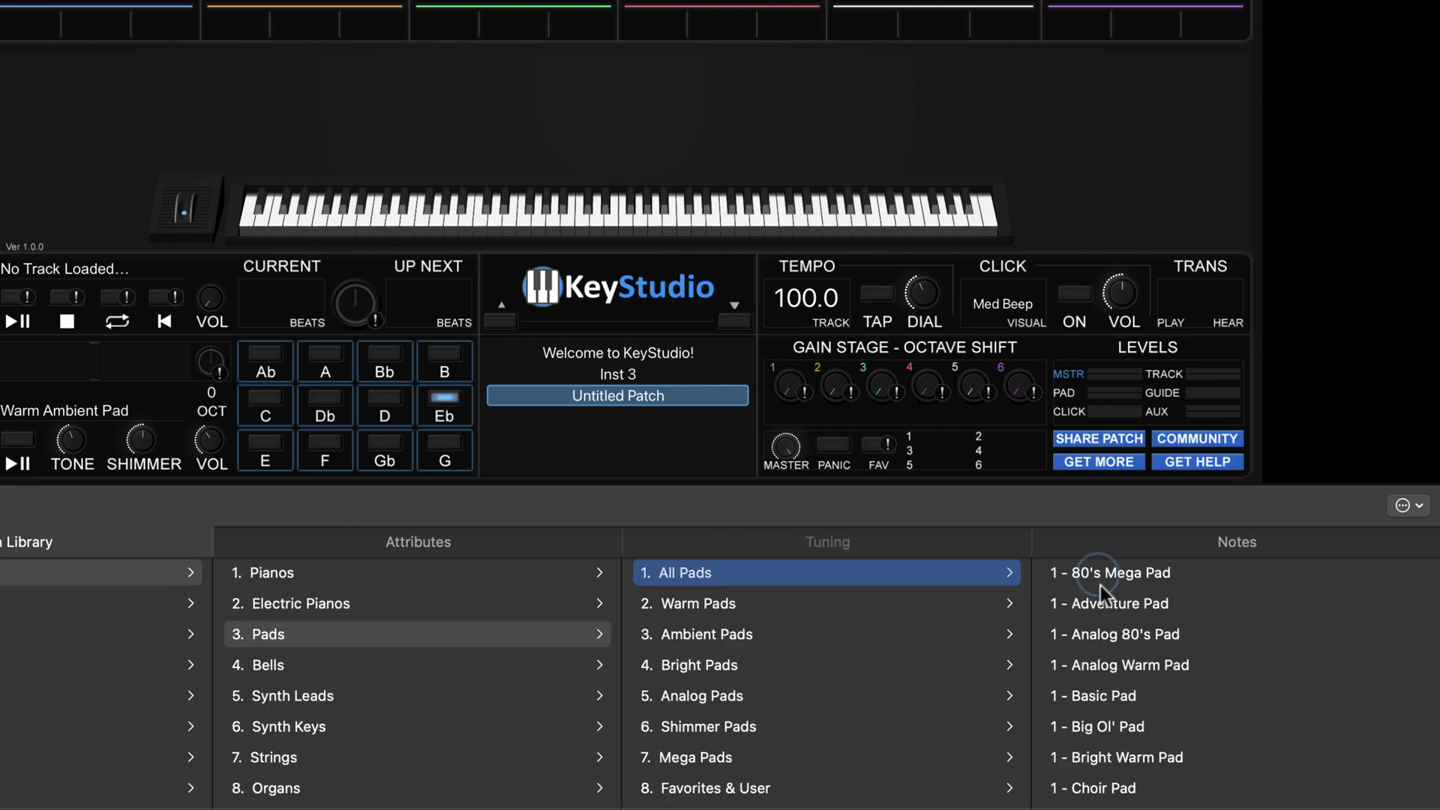
{"action": "scroll", "coordinate": [1107, 607], "scroll_direction": "down", "scroll_amount": 2}
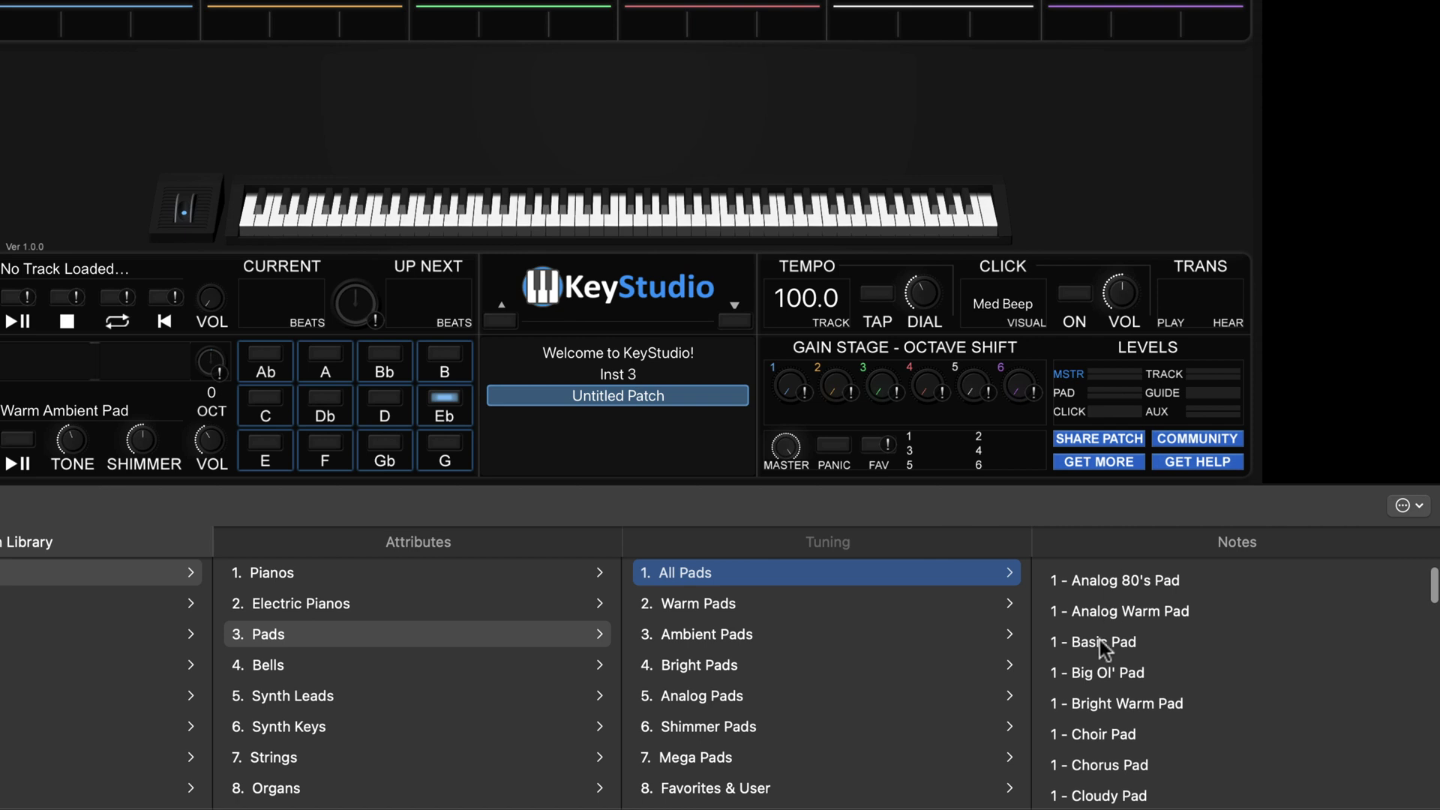
{"action": "left_click", "coordinate": [1101, 642]}
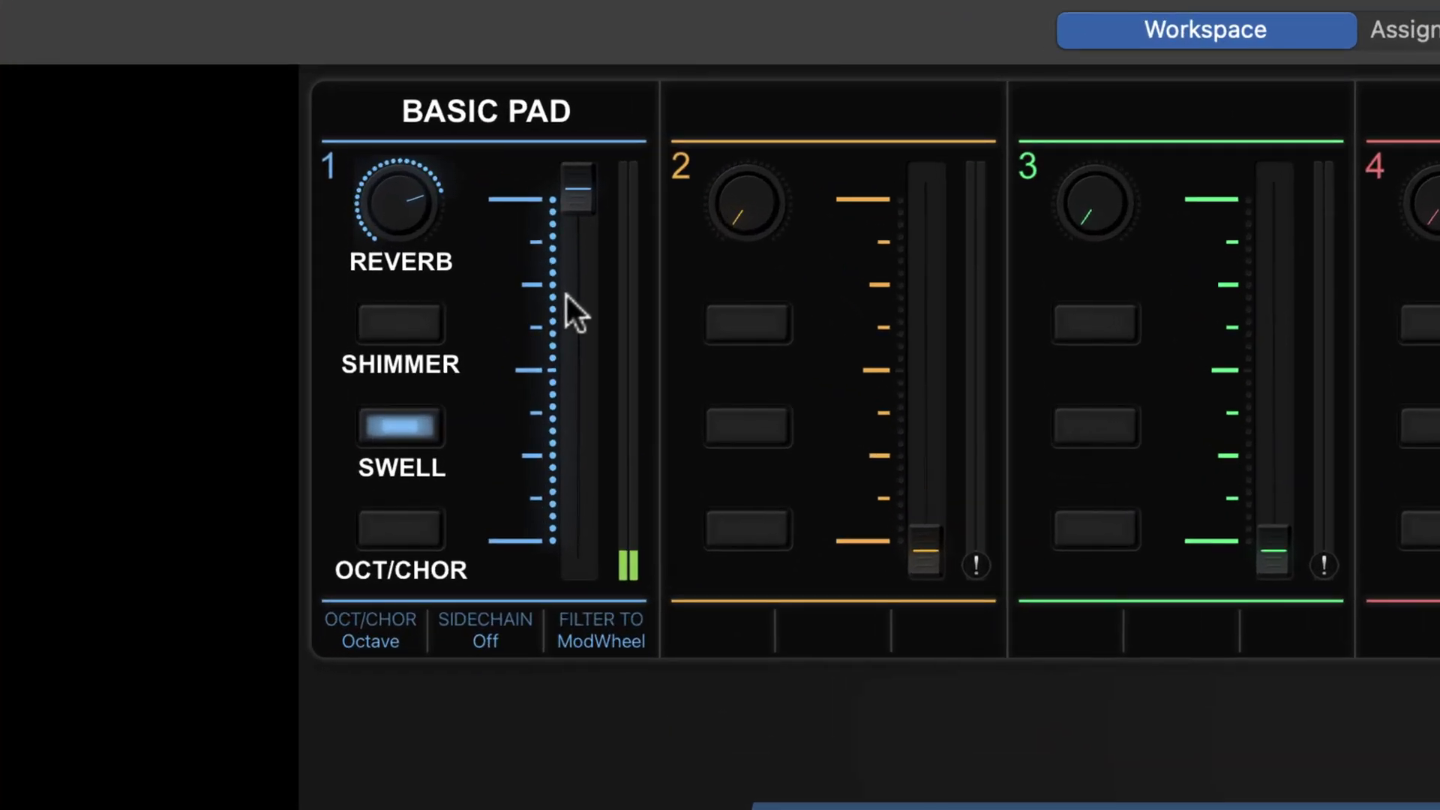
Examine the screen control mappings of Basic Pad's octave/chord, sidechain, filter, Shimmer and Reverb controls in slot 1.
{"action": "left_click", "coordinate": [358, 633]}
{"action": "left_click", "coordinate": [215, 616]}
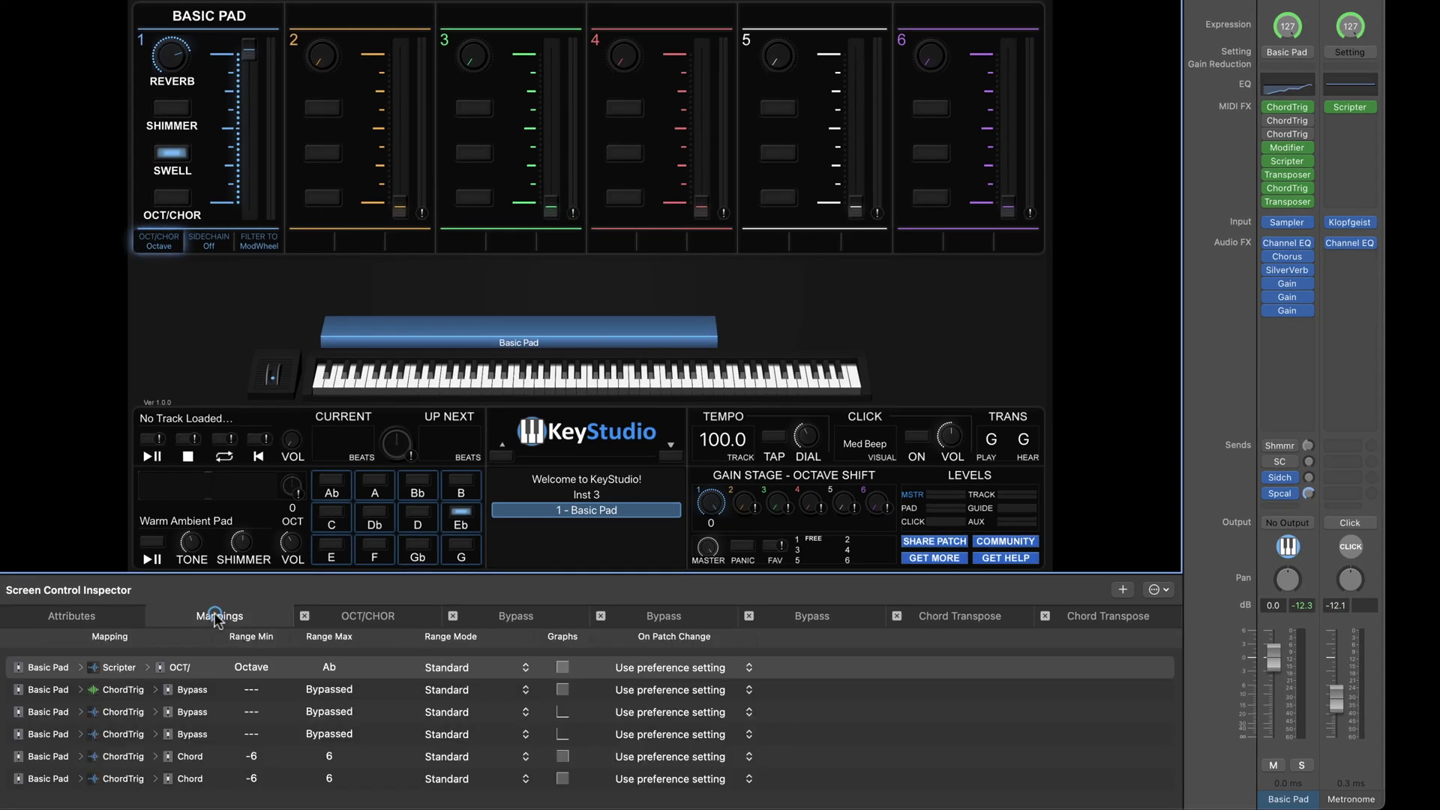
{"action": "left_click_drag", "start_coordinate": [232, 575], "coordinate": [205, 398]}
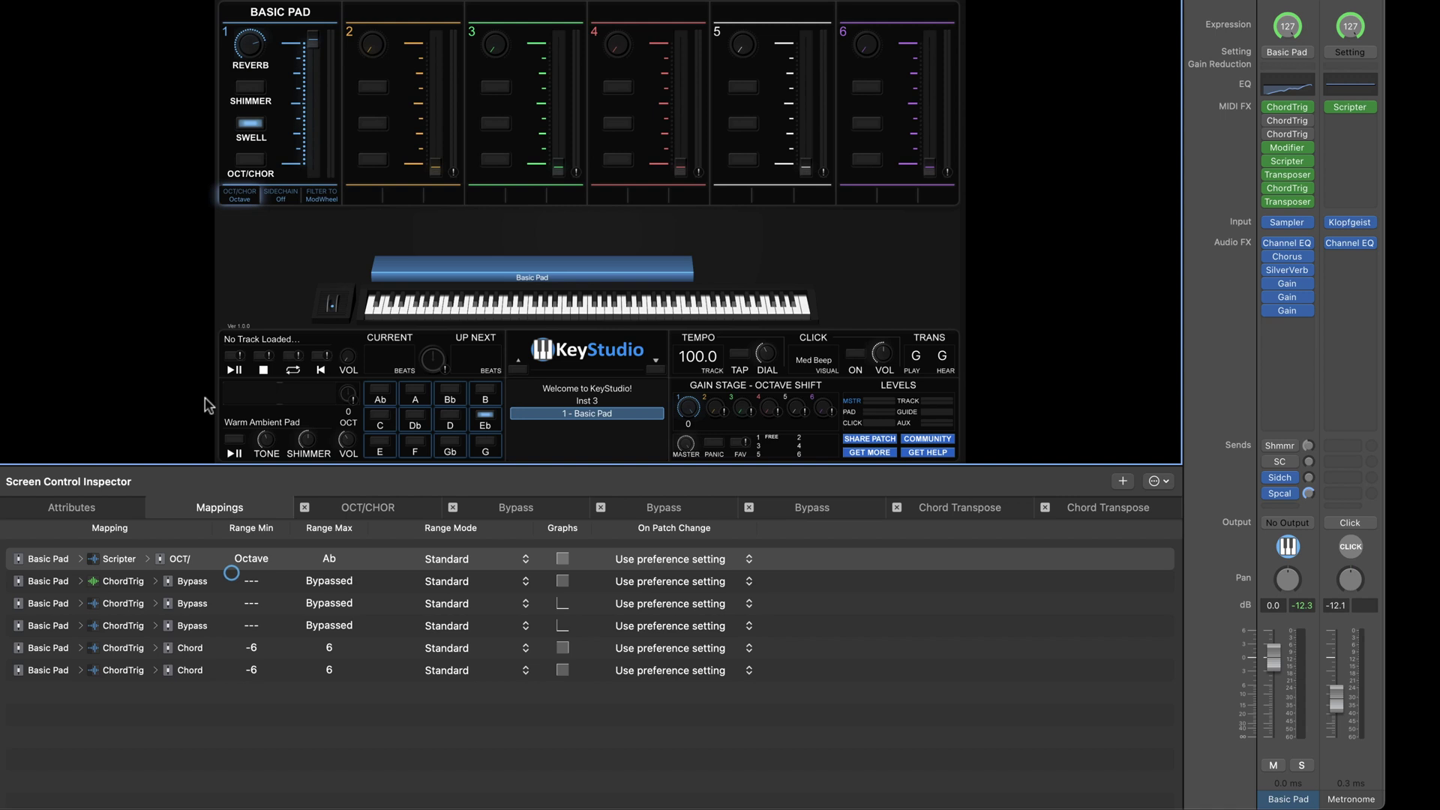
{"action": "left_click", "coordinate": [324, 166]}
{"action": "left_click", "coordinate": [359, 168]}
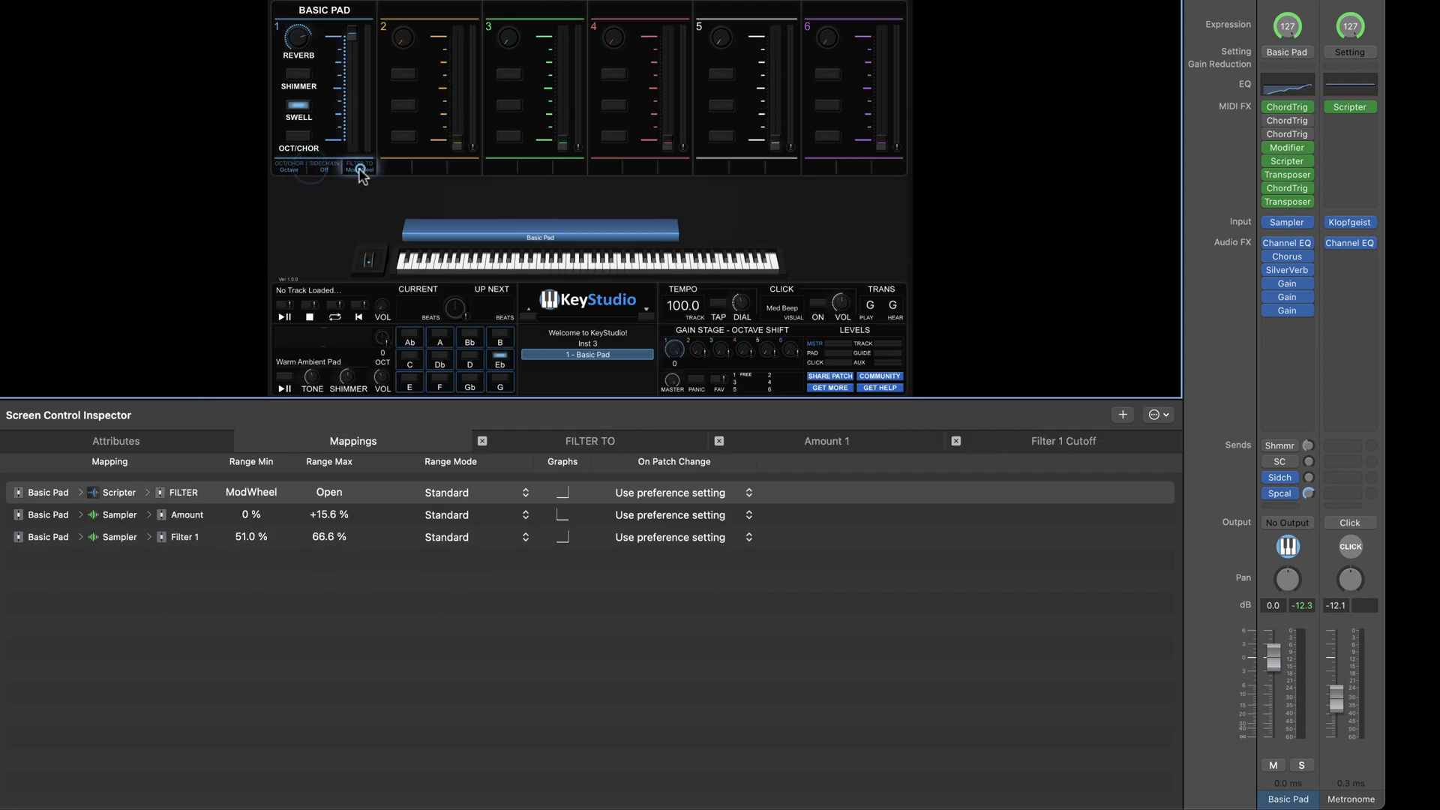
{"action": "left_click", "coordinate": [297, 72]}
{"action": "left_click", "coordinate": [298, 36]}
{"action": "left_click", "coordinate": [297, 135]}
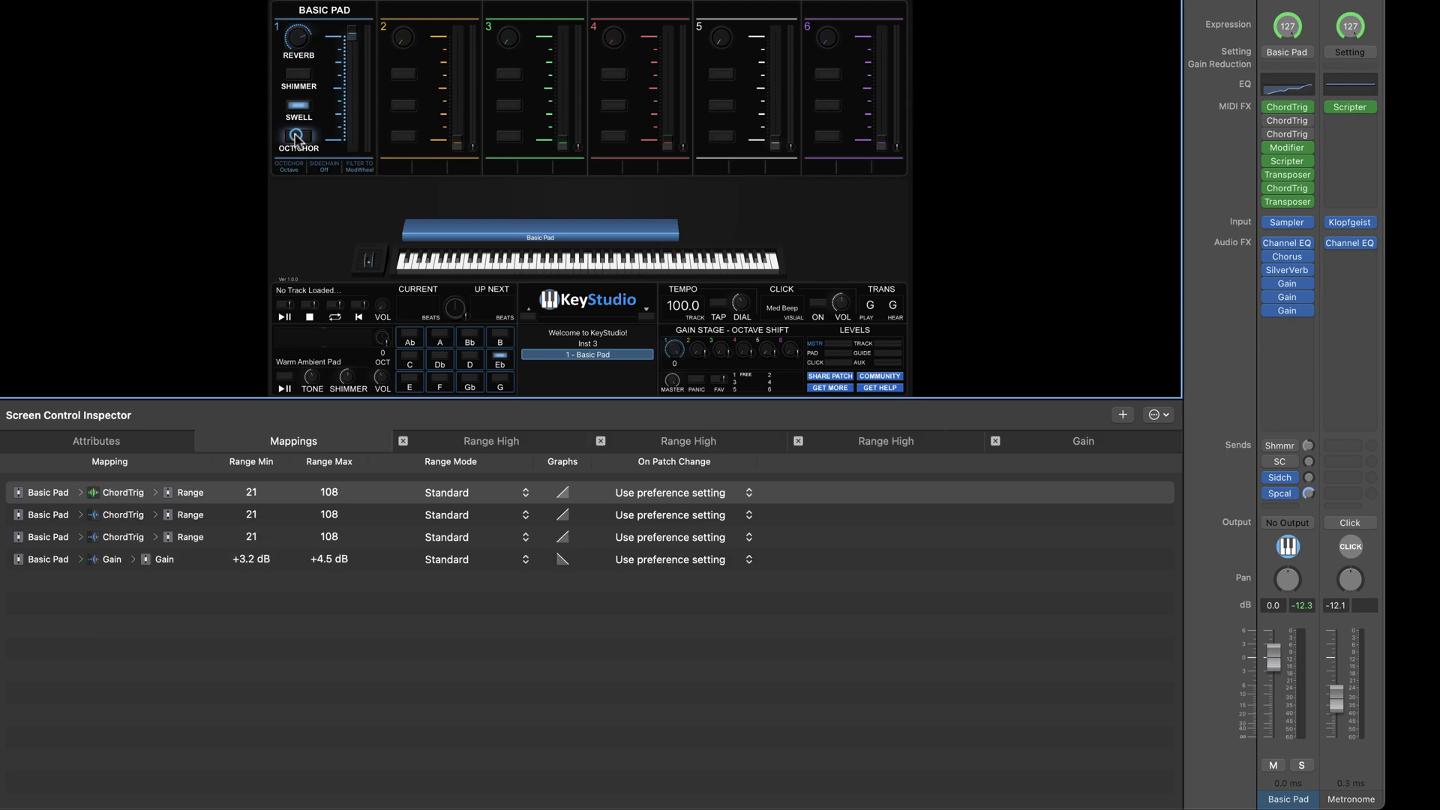
{"action": "left_click_drag", "start_coordinate": [427, 398], "coordinate": [430, 612]}
Turn on Shimmer for Basic Pad and look over its sidechain, filter and octave/chord settings.
{"action": "left_click", "coordinate": [148, 65]}
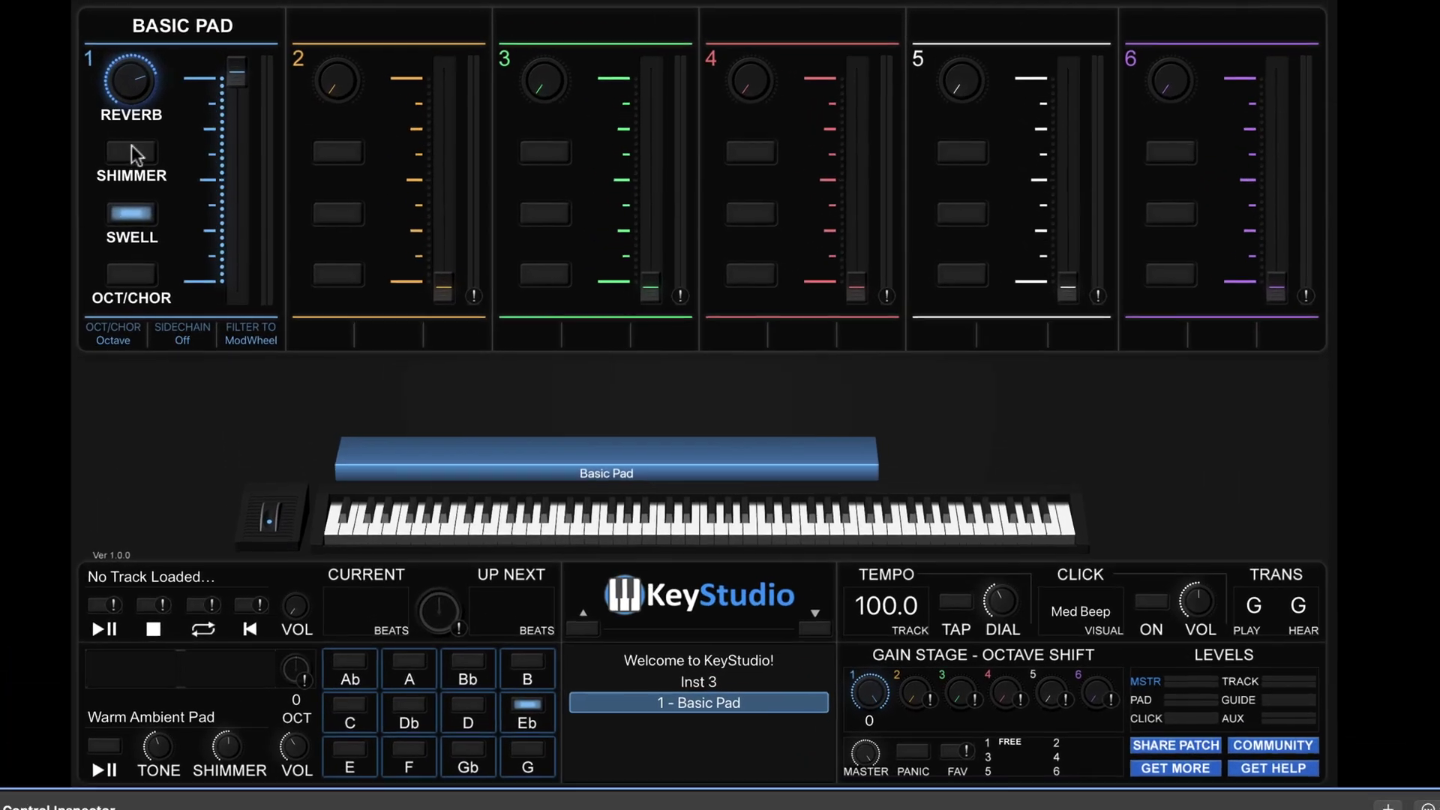
{"action": "left_click", "coordinate": [142, 118]}
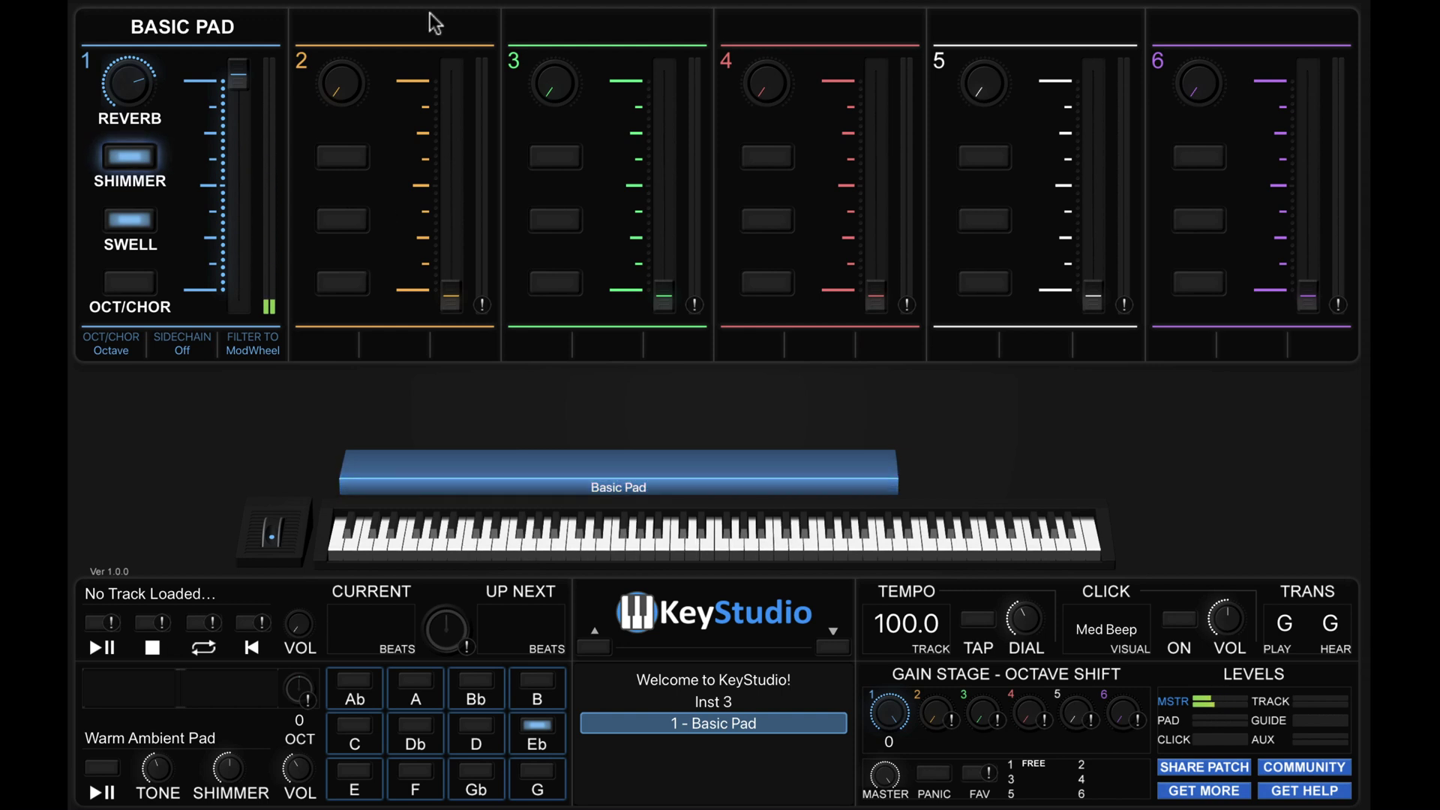
{"action": "left_click", "coordinate": [184, 348]}
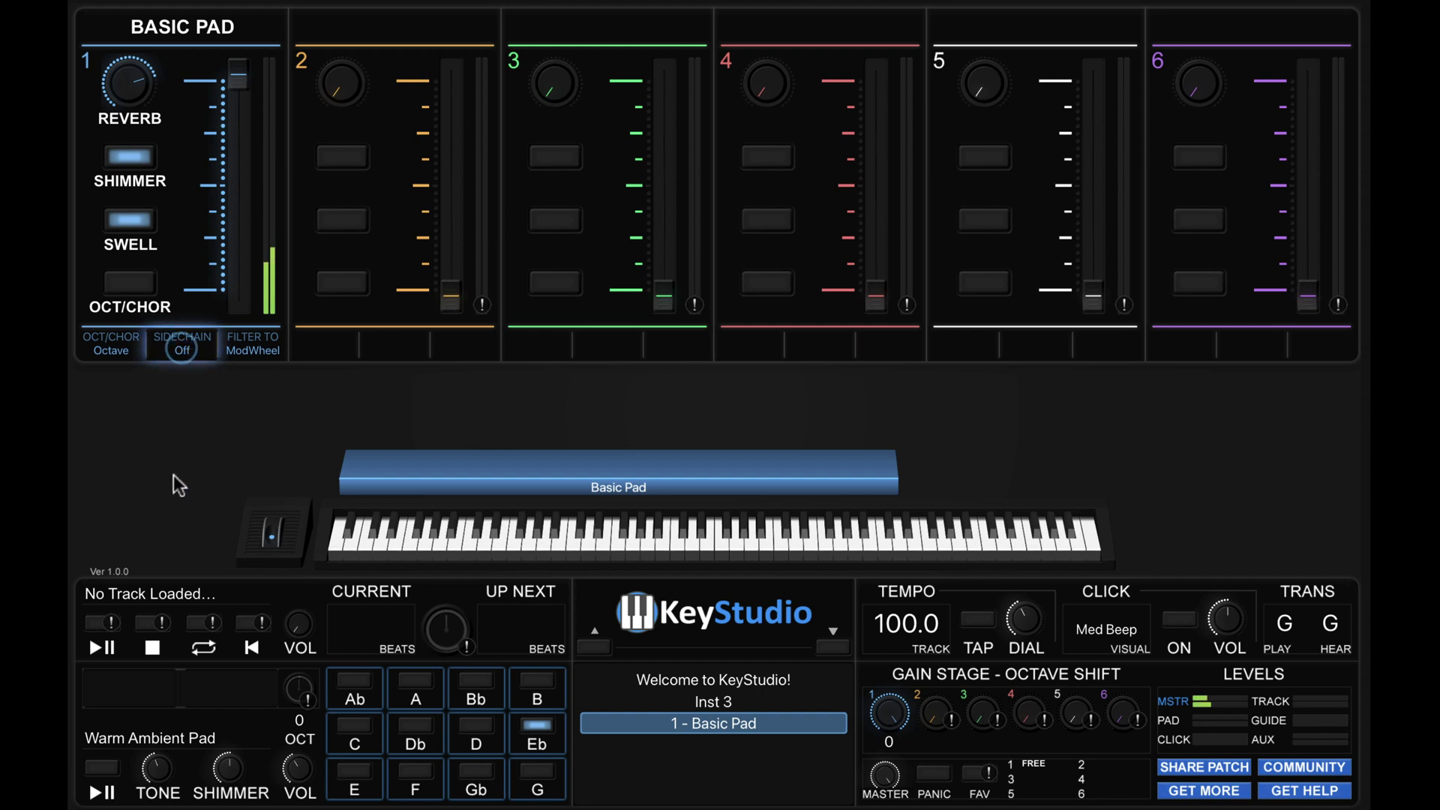
{"action": "left_click", "coordinate": [250, 349]}
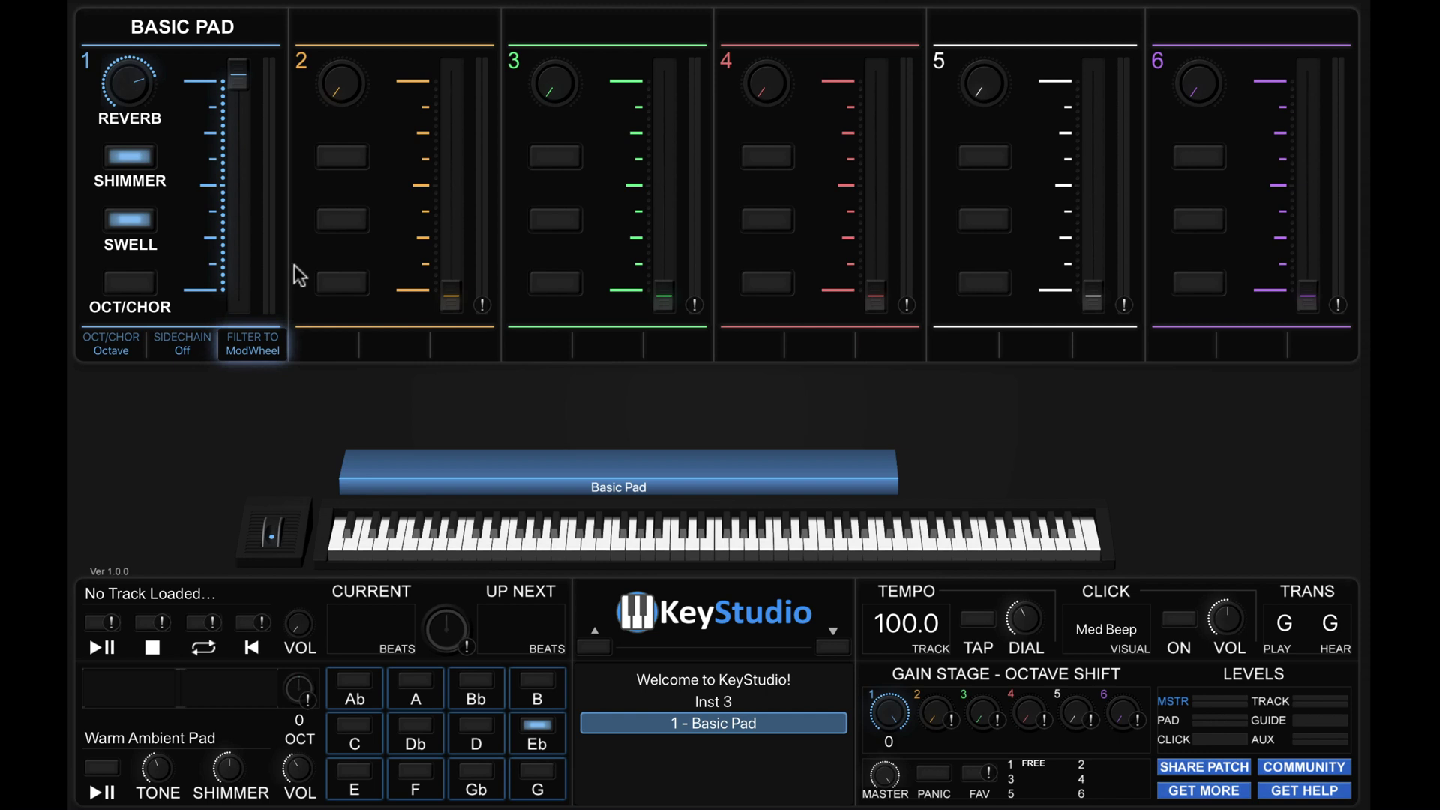
{"action": "left_click", "coordinate": [247, 347]}
{"action": "left_click", "coordinate": [125, 351]}
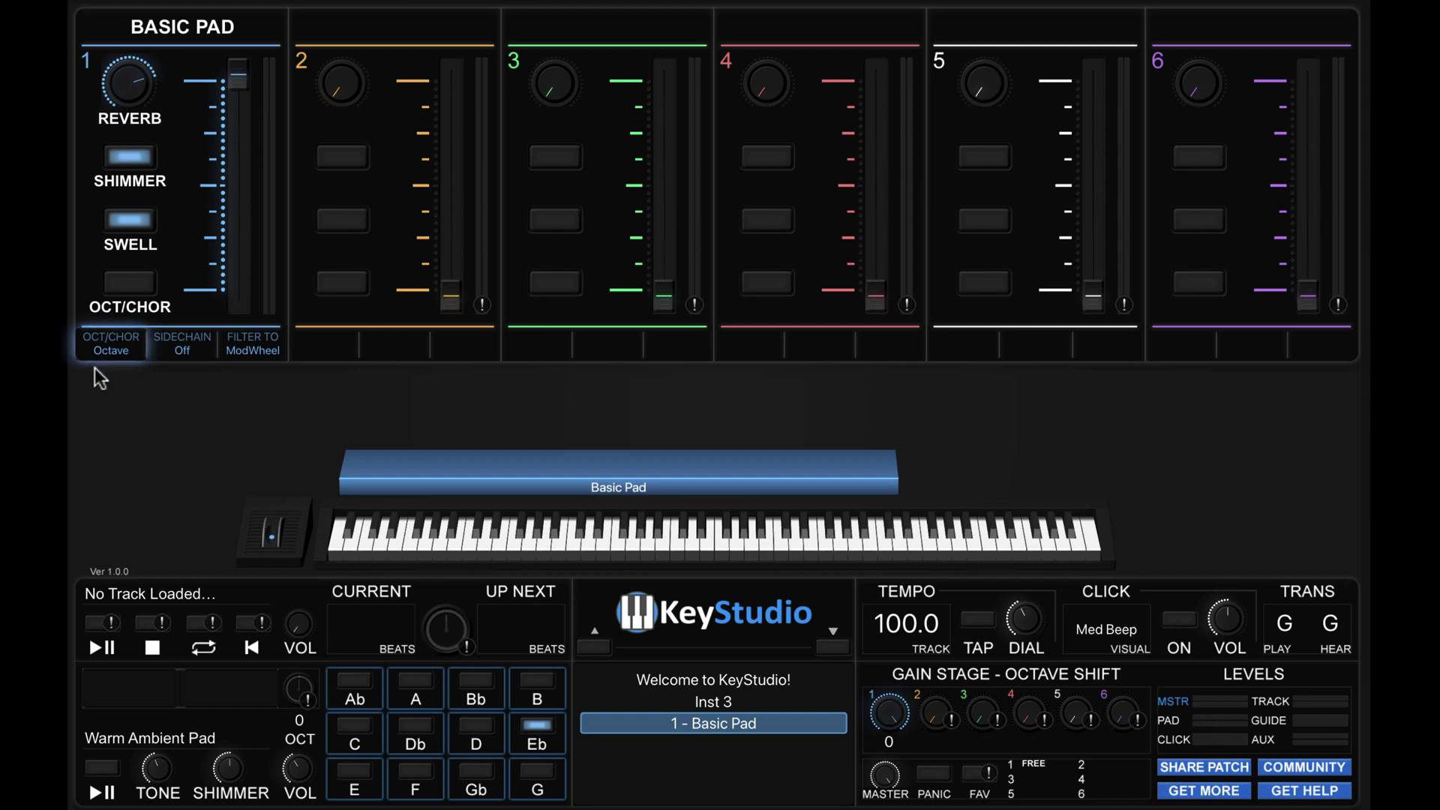
Turn on Basic Pad's OCT/CHOR function, set its chord key to G, and inspect the Chord Trigger's Chord Voicings.
{"action": "left_click", "coordinate": [132, 282]}
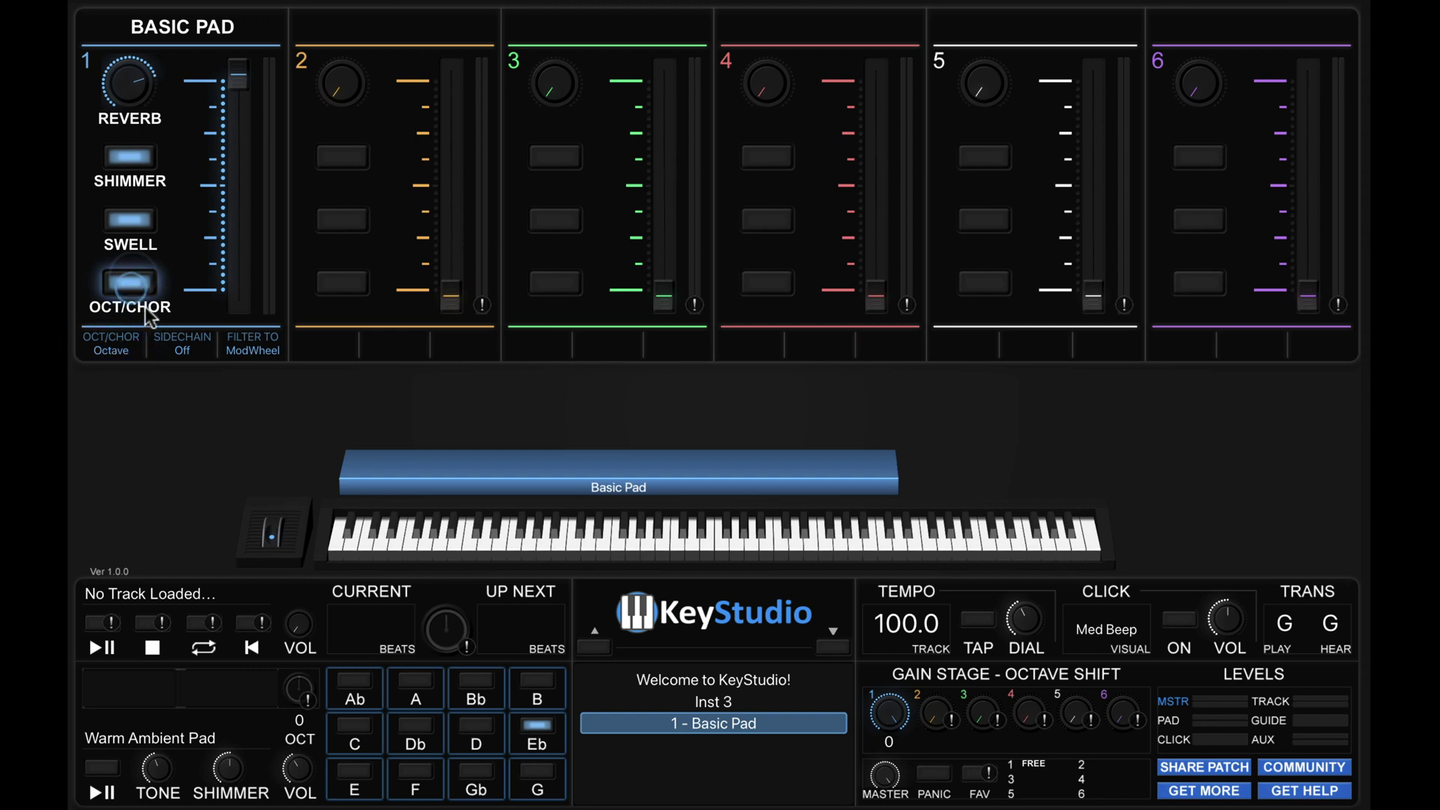
{"action": "left_click", "coordinate": [116, 349]}
{"action": "left_click_drag", "start_coordinate": [120, 314], "coordinate": [142, 154]}
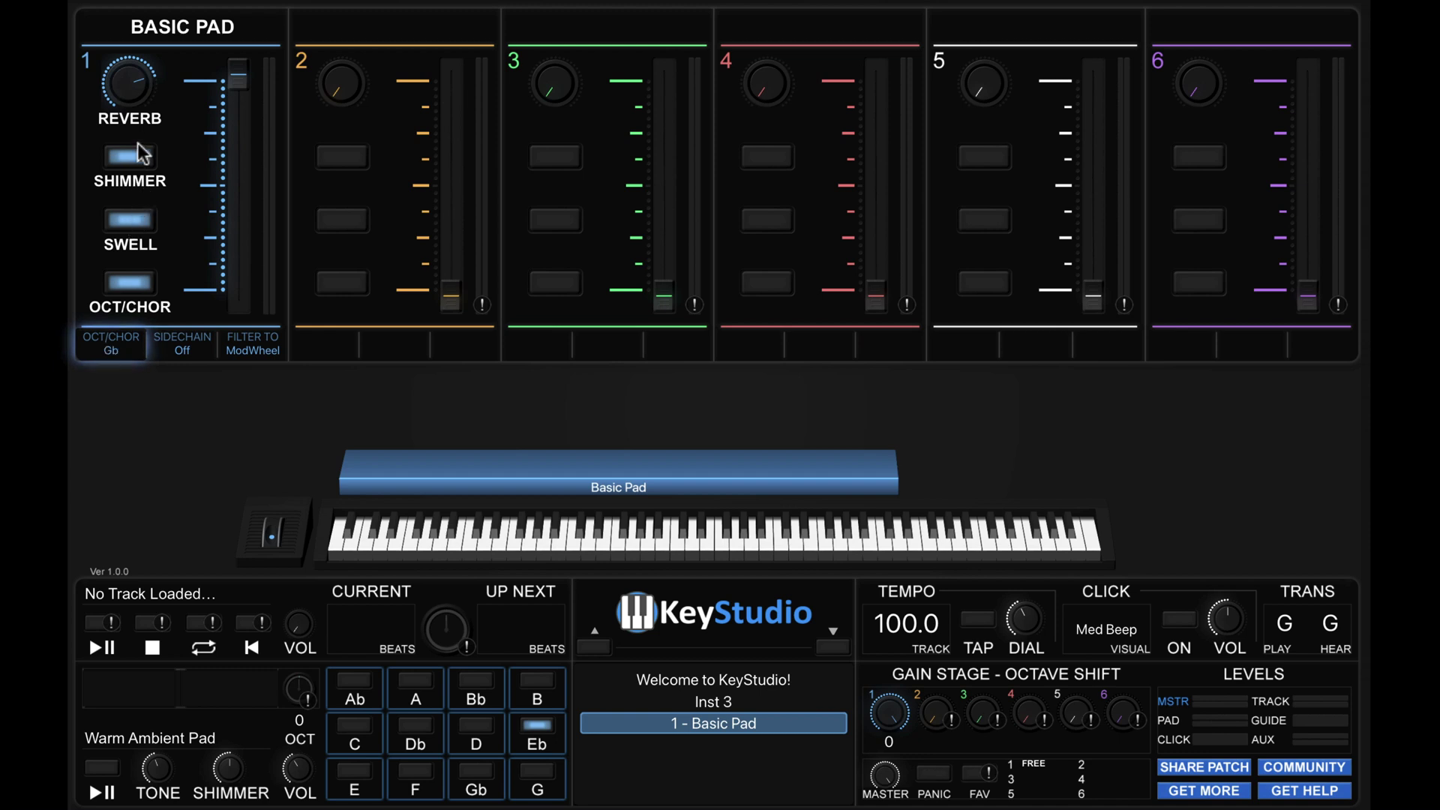
{"action": "left_click_drag", "start_coordinate": [125, 357], "coordinate": [139, 324]}
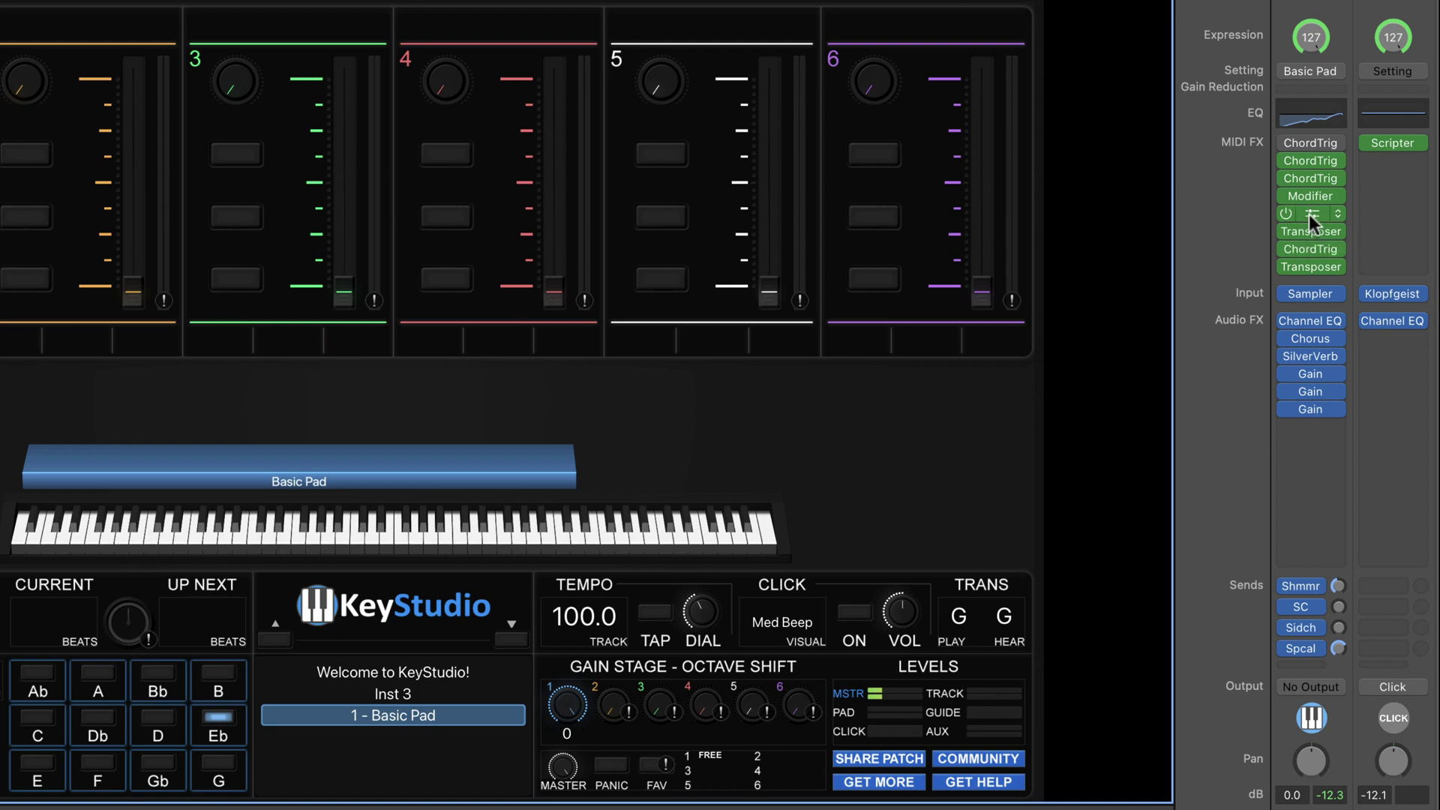
{"action": "left_click", "coordinate": [1307, 179]}
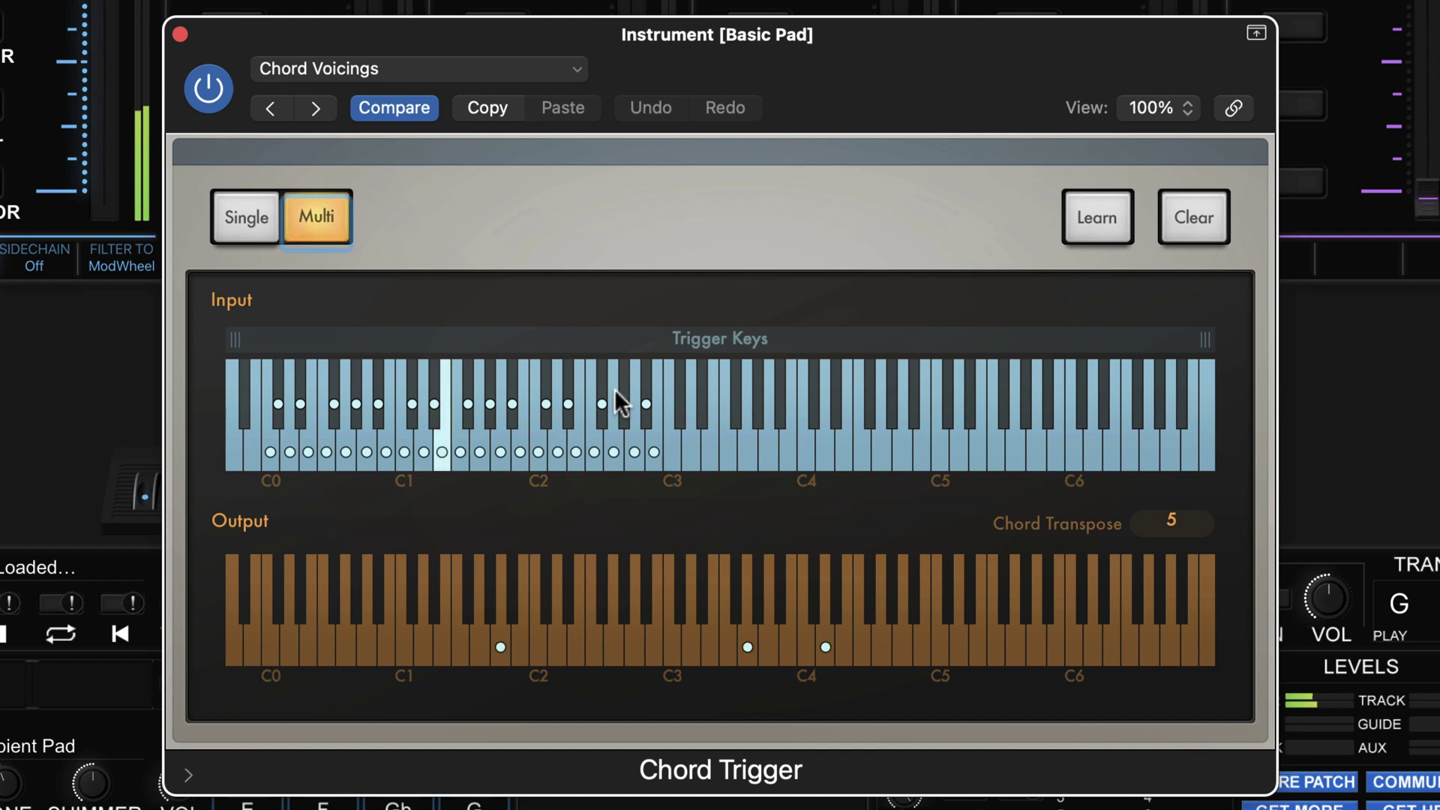
{"action": "left_click", "coordinate": [180, 34]}
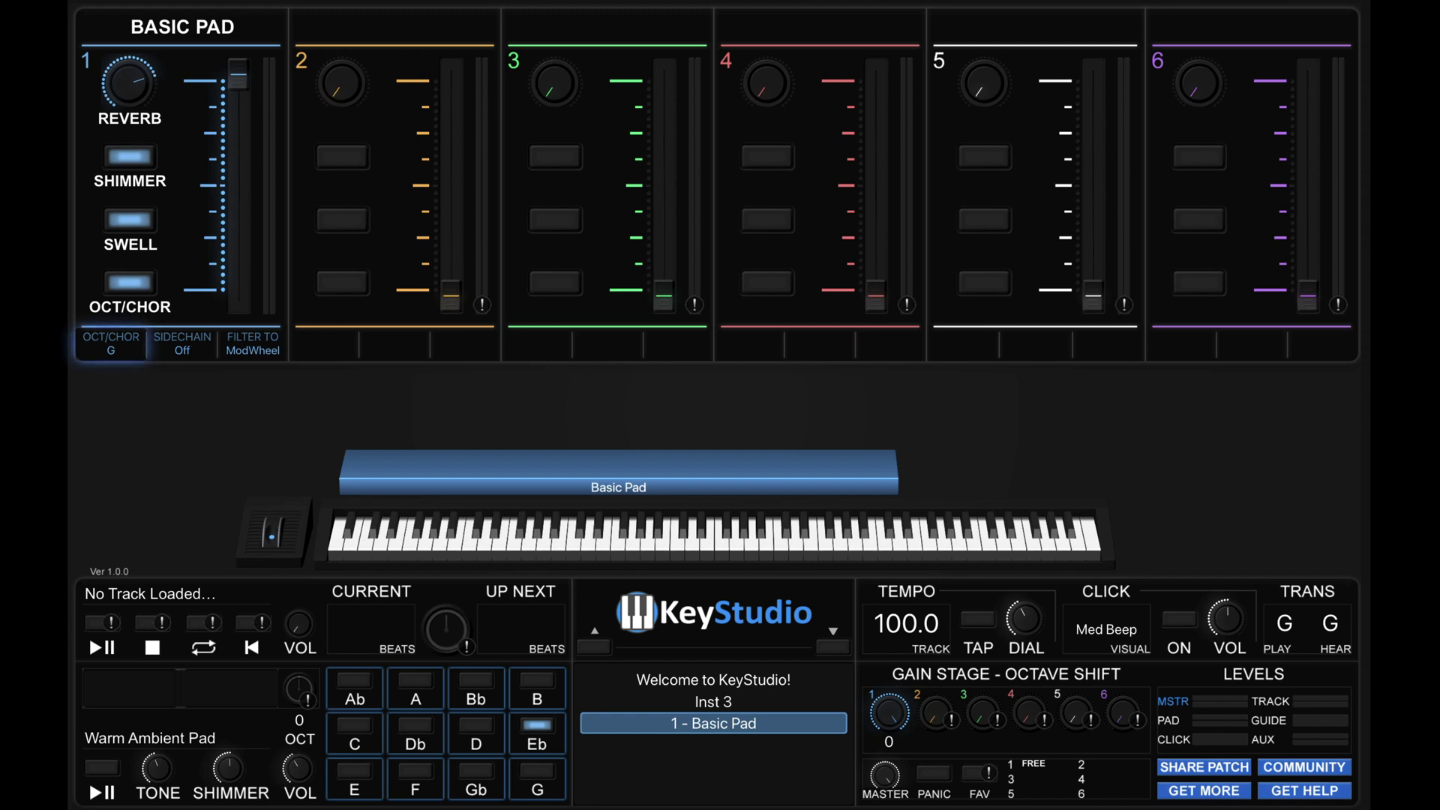
Try transposing the heard key to Gb and return it to G.
{"action": "left_click", "coordinate": [1330, 624]}
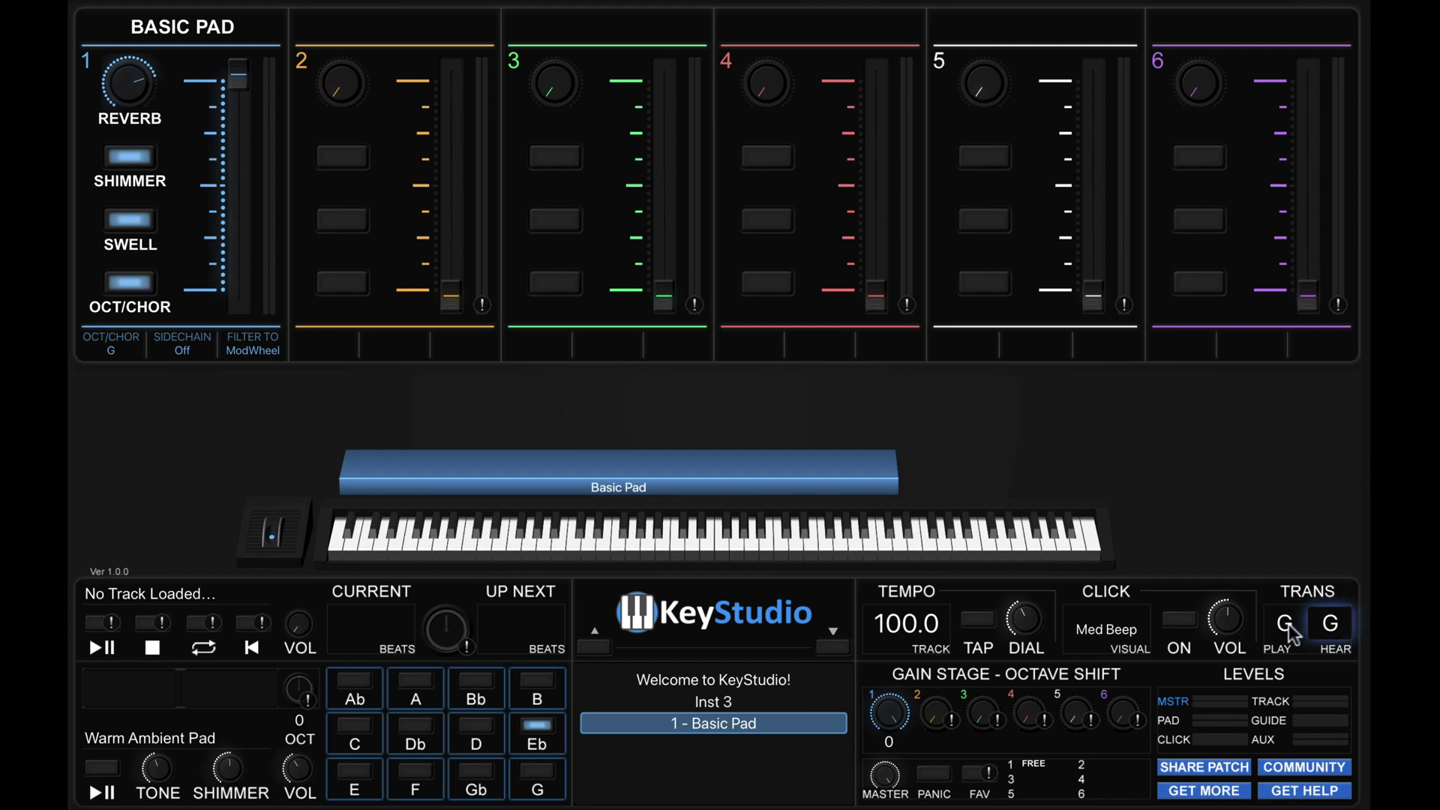
{"action": "left_click_drag", "start_coordinate": [1334, 624], "coordinate": [1361, 504]}
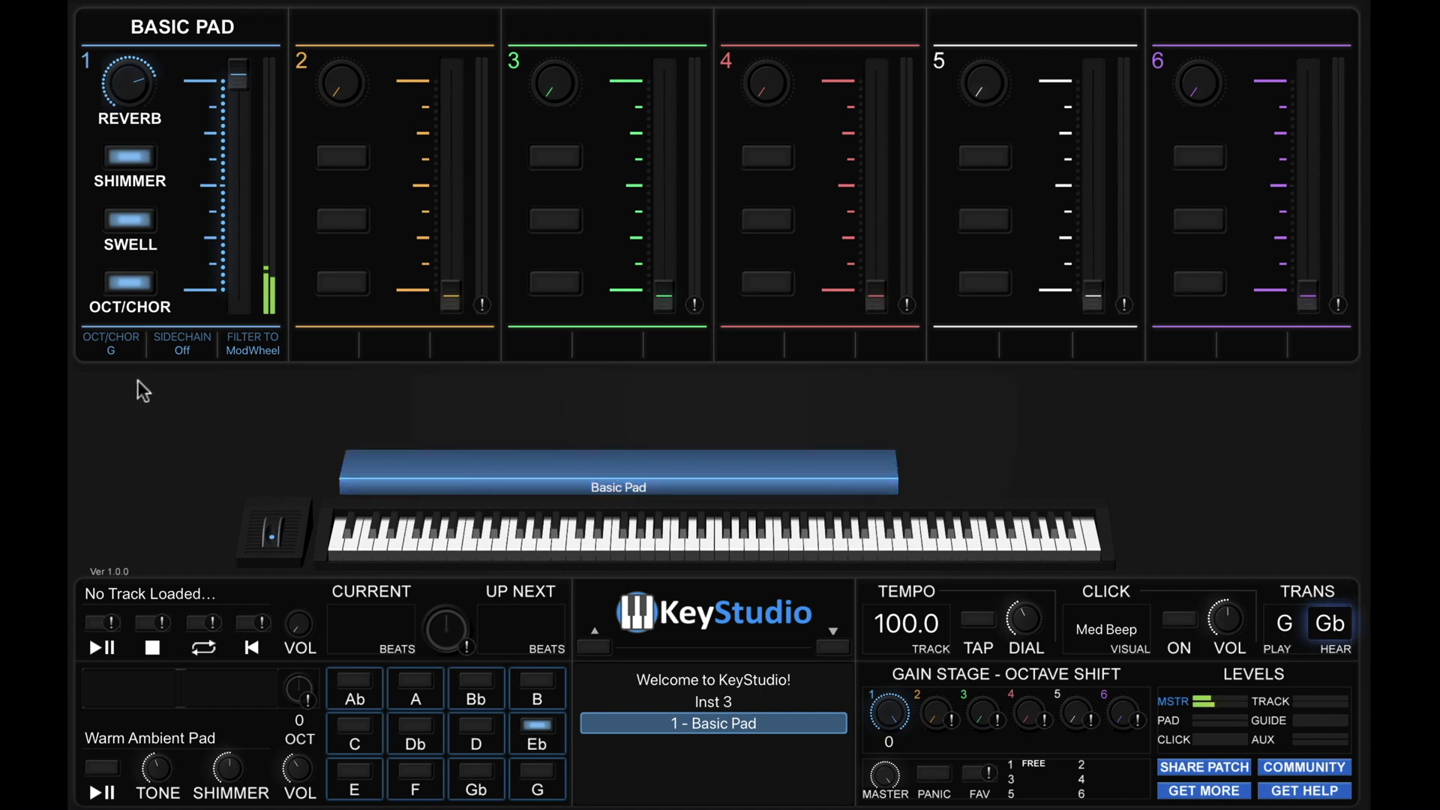
{"action": "left_click", "coordinate": [1340, 633]}
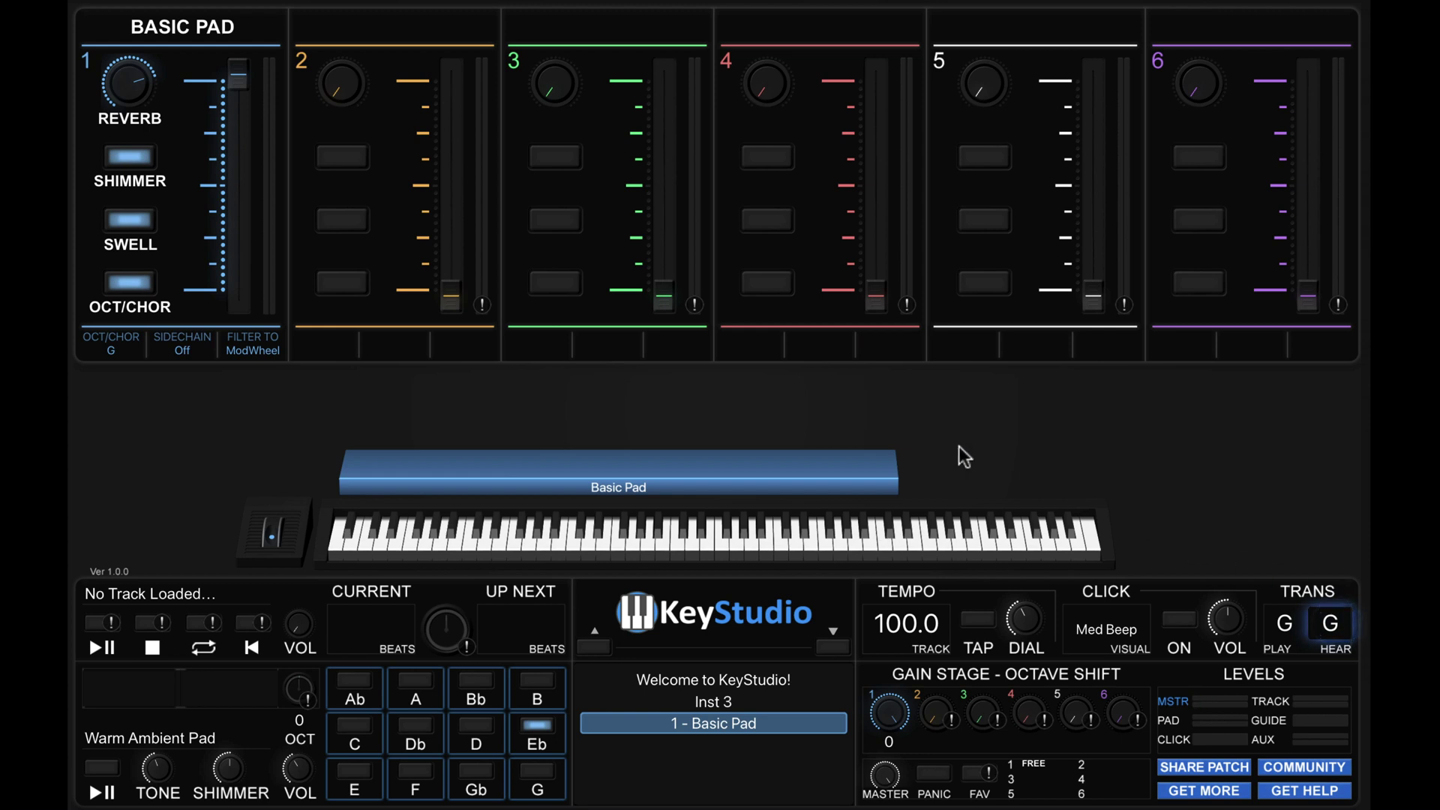
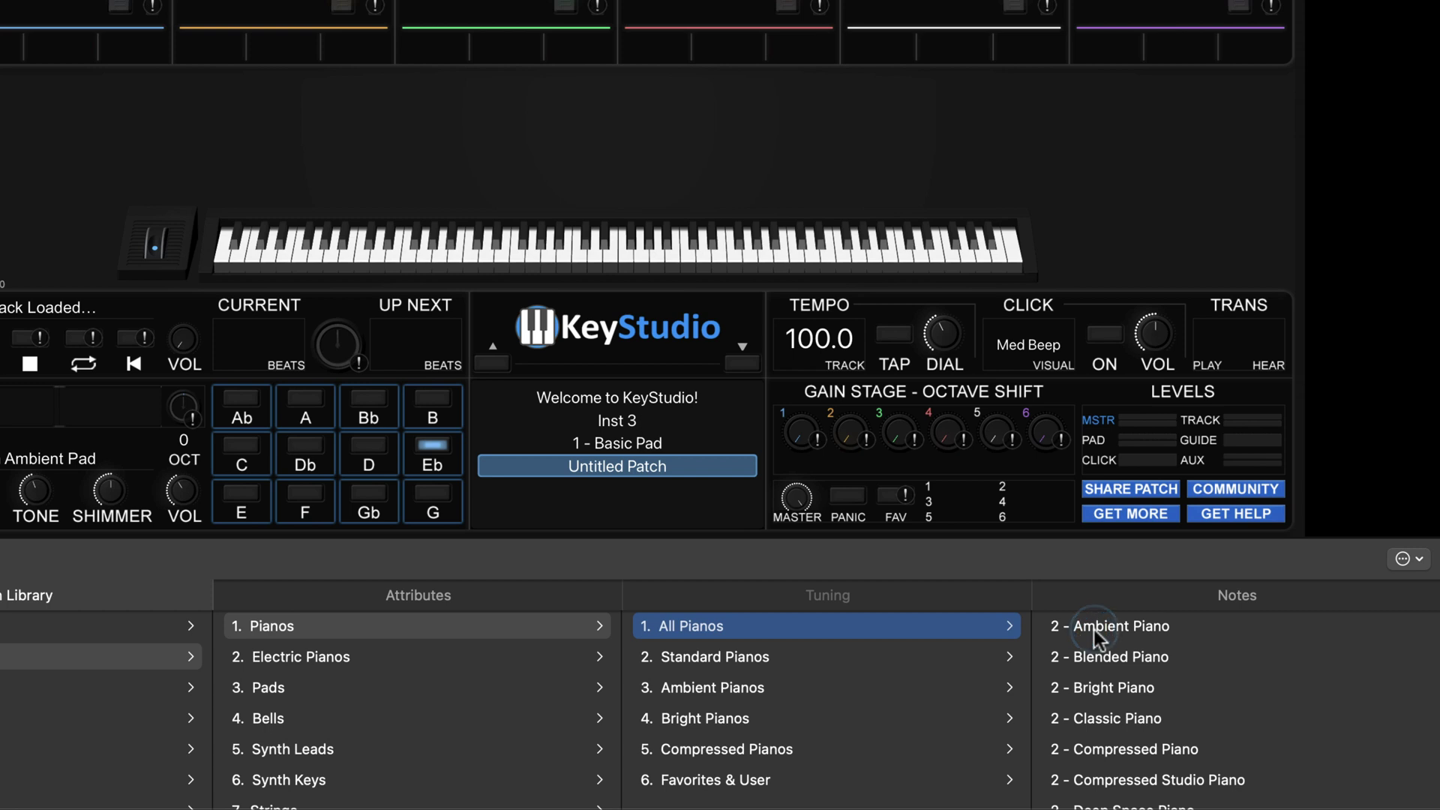
Load 2 - Classic Piano from the All Pianos library category into the untitled patch.
{"action": "scroll", "coordinate": [1094, 629], "scroll_direction": "up", "scroll_amount": 6}
{"action": "scroll", "coordinate": [1110, 675], "scroll_direction": "up", "scroll_amount": 1}
{"action": "left_click", "coordinate": [1097, 703]}
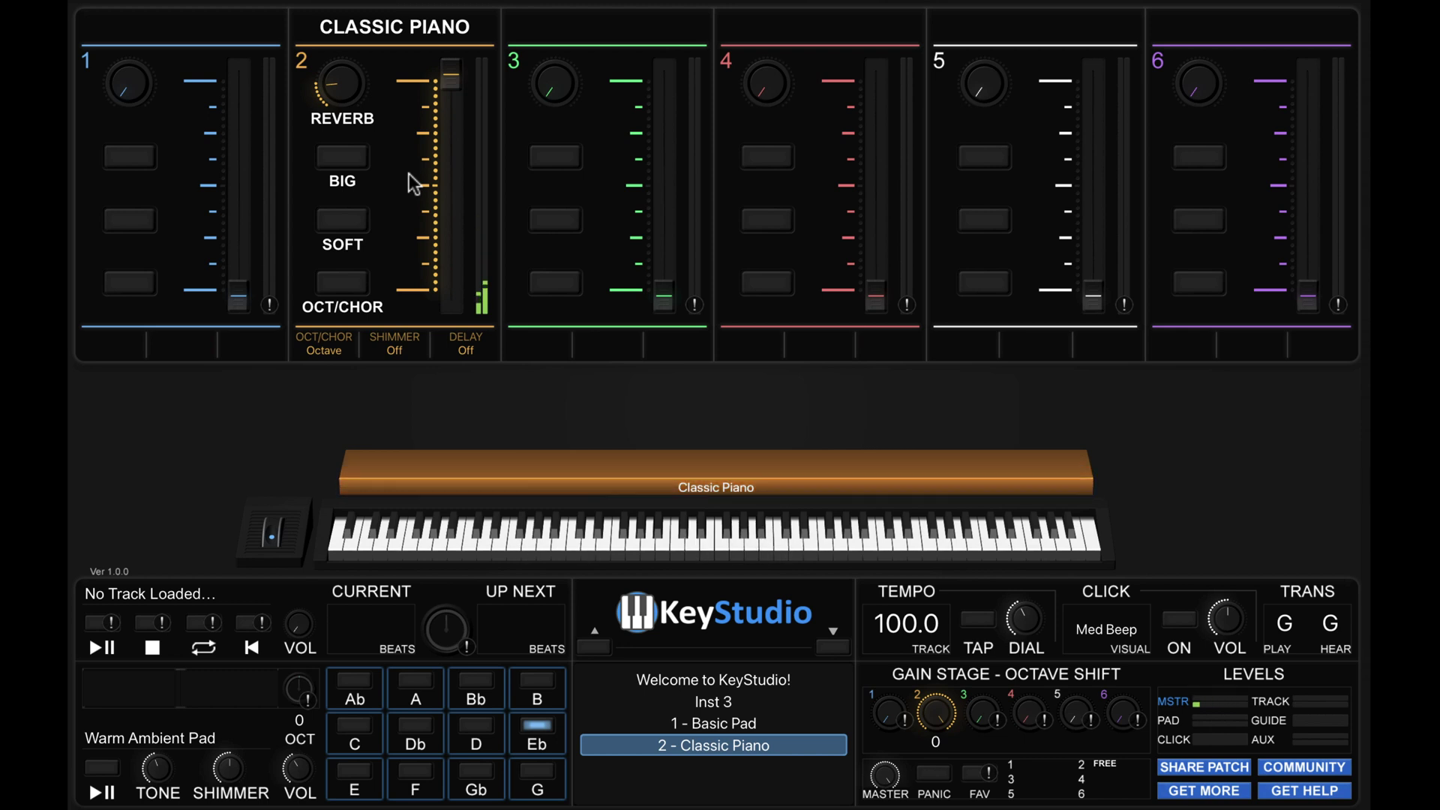
Create a layered patch from the 1 - Basic Pad and 2 - Classic Piano patches.
{"action": "key", "text": "ctrl+super+s"}
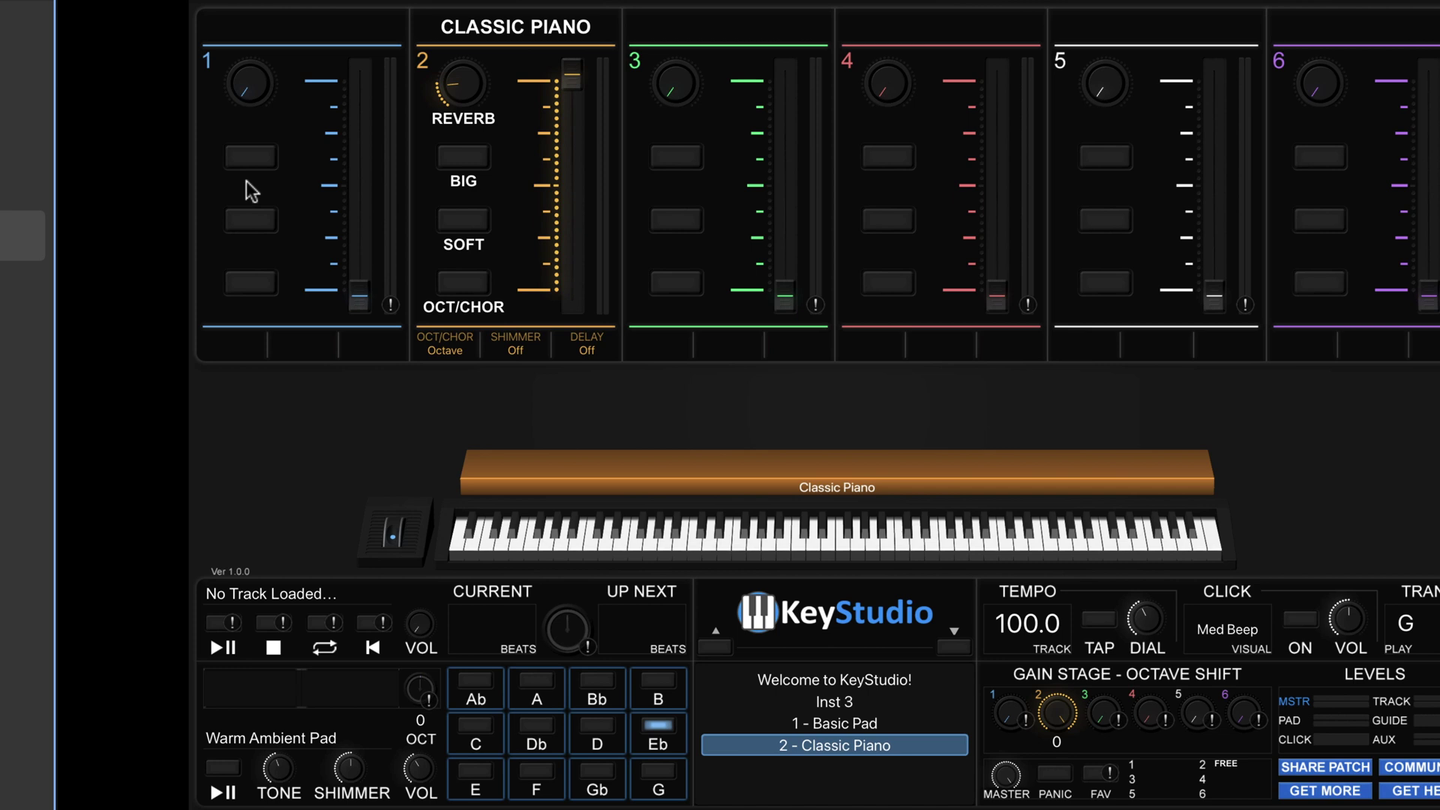
{"action": "left_click", "coordinate": [220, 188]}
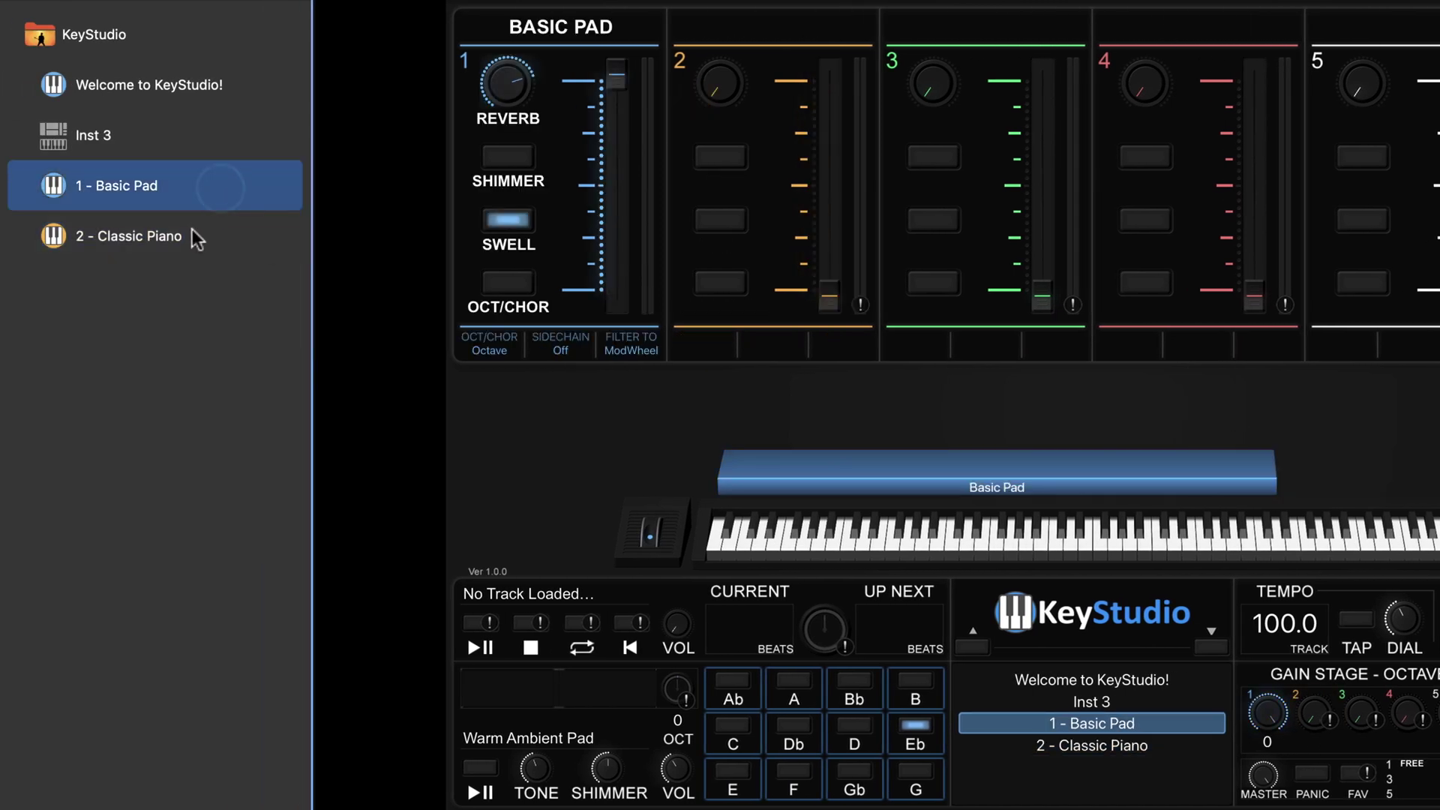
{"action": "left_click", "coordinate": [192, 228], "text": "shift"}
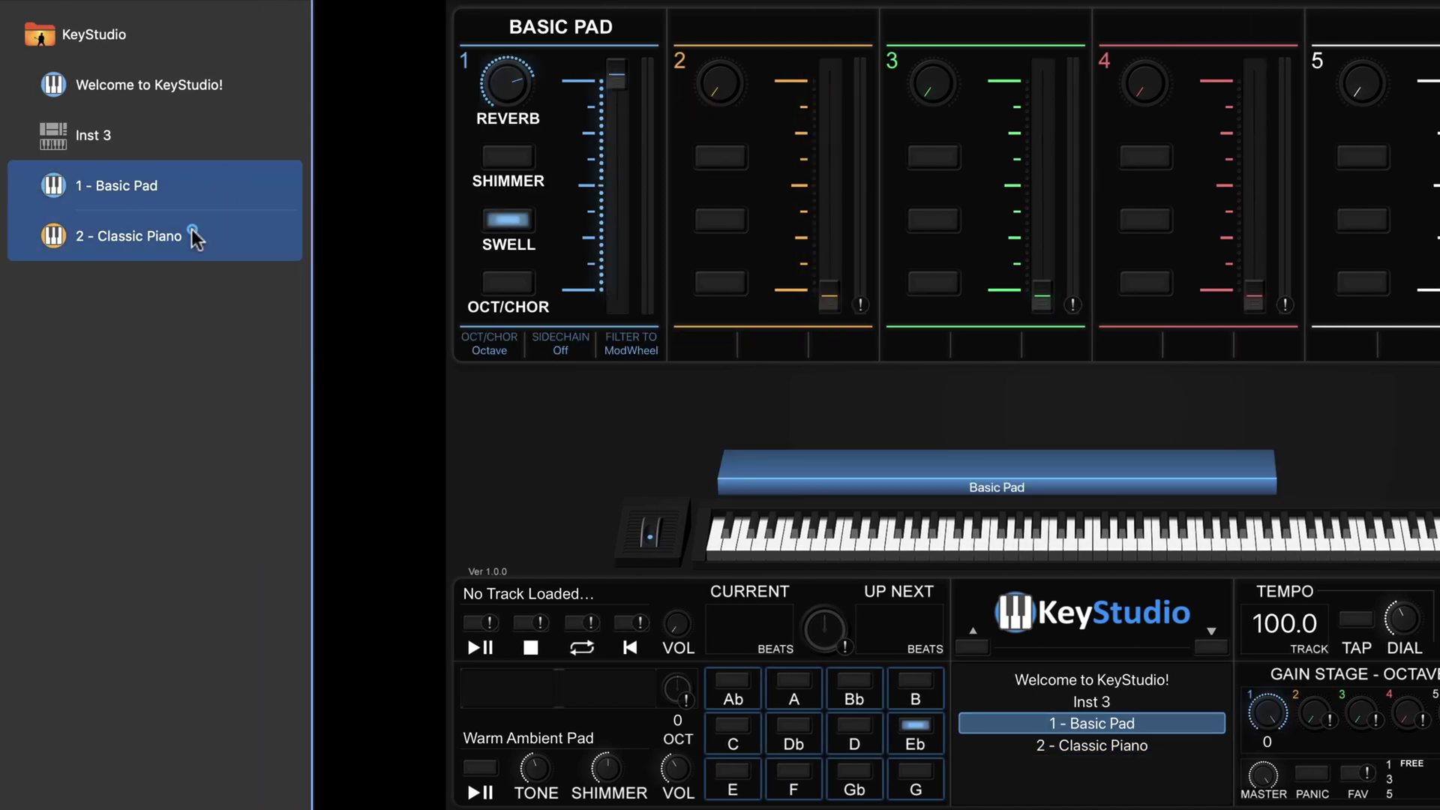
{"action": "right_click", "coordinate": [237, 187]}
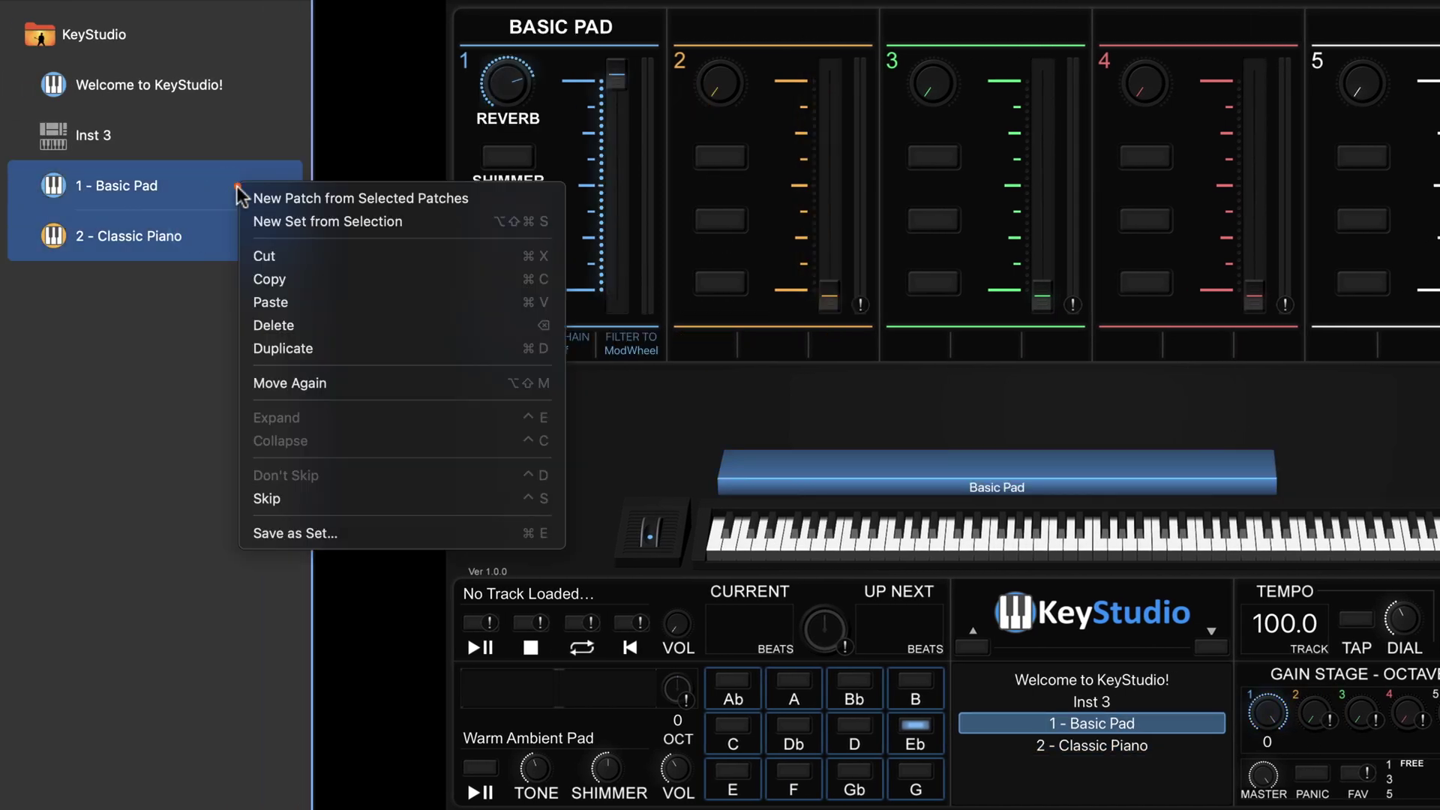
{"action": "left_click", "coordinate": [366, 200]}
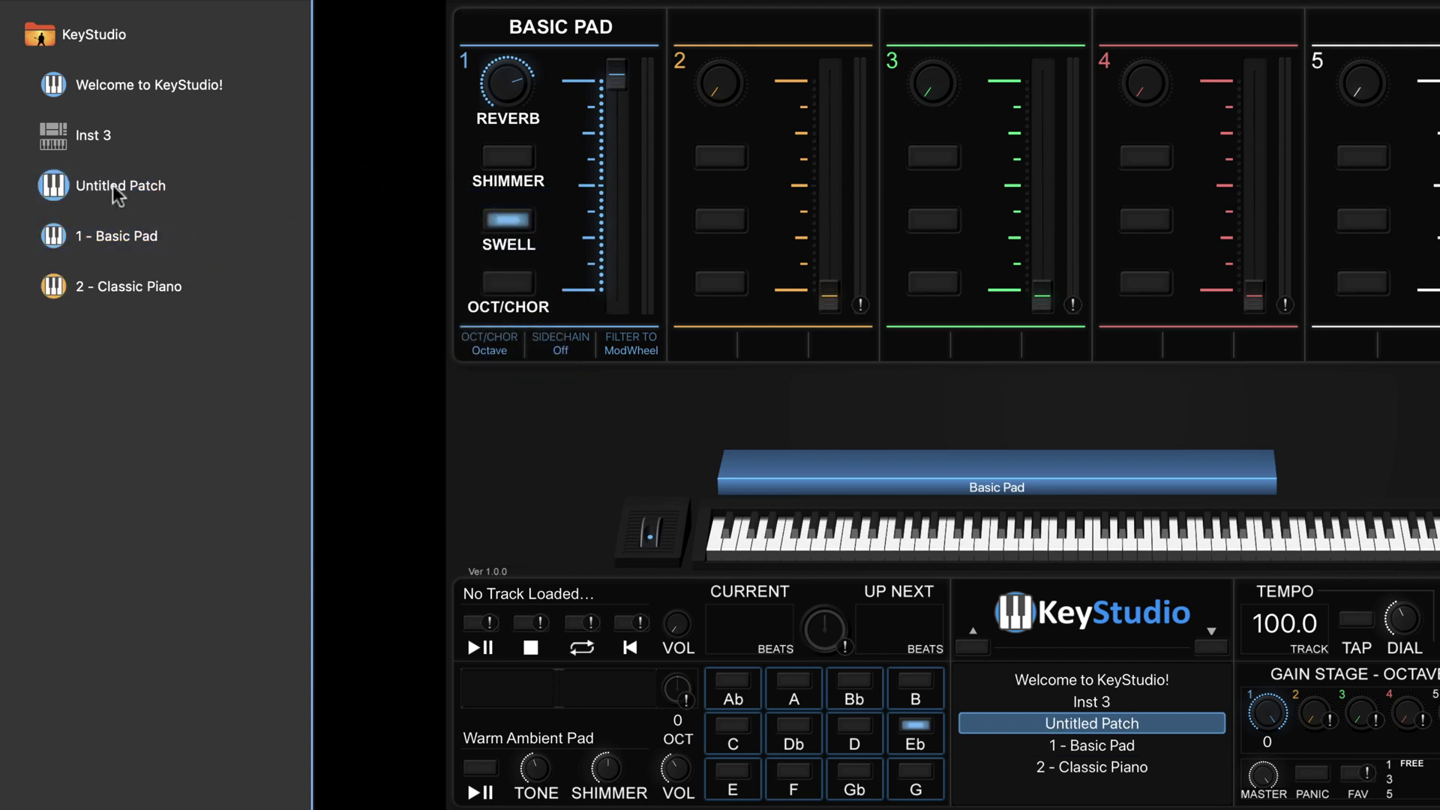
Rename the untitled layered patch as Piano & Pad.
{"action": "left_click", "coordinate": [116, 193]}
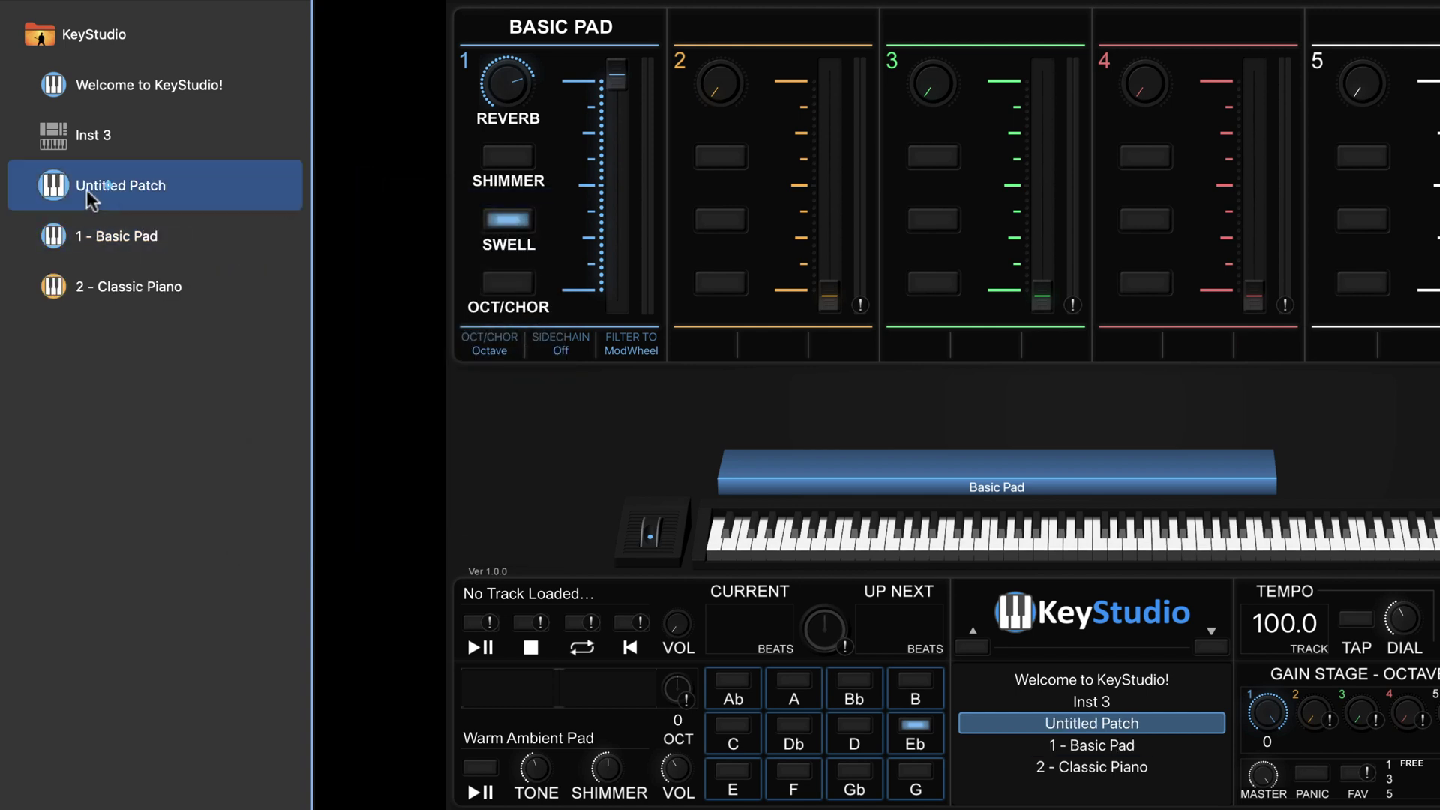
{"action": "left_click", "coordinate": [129, 187]}
{"action": "type", "text": "Piano"}
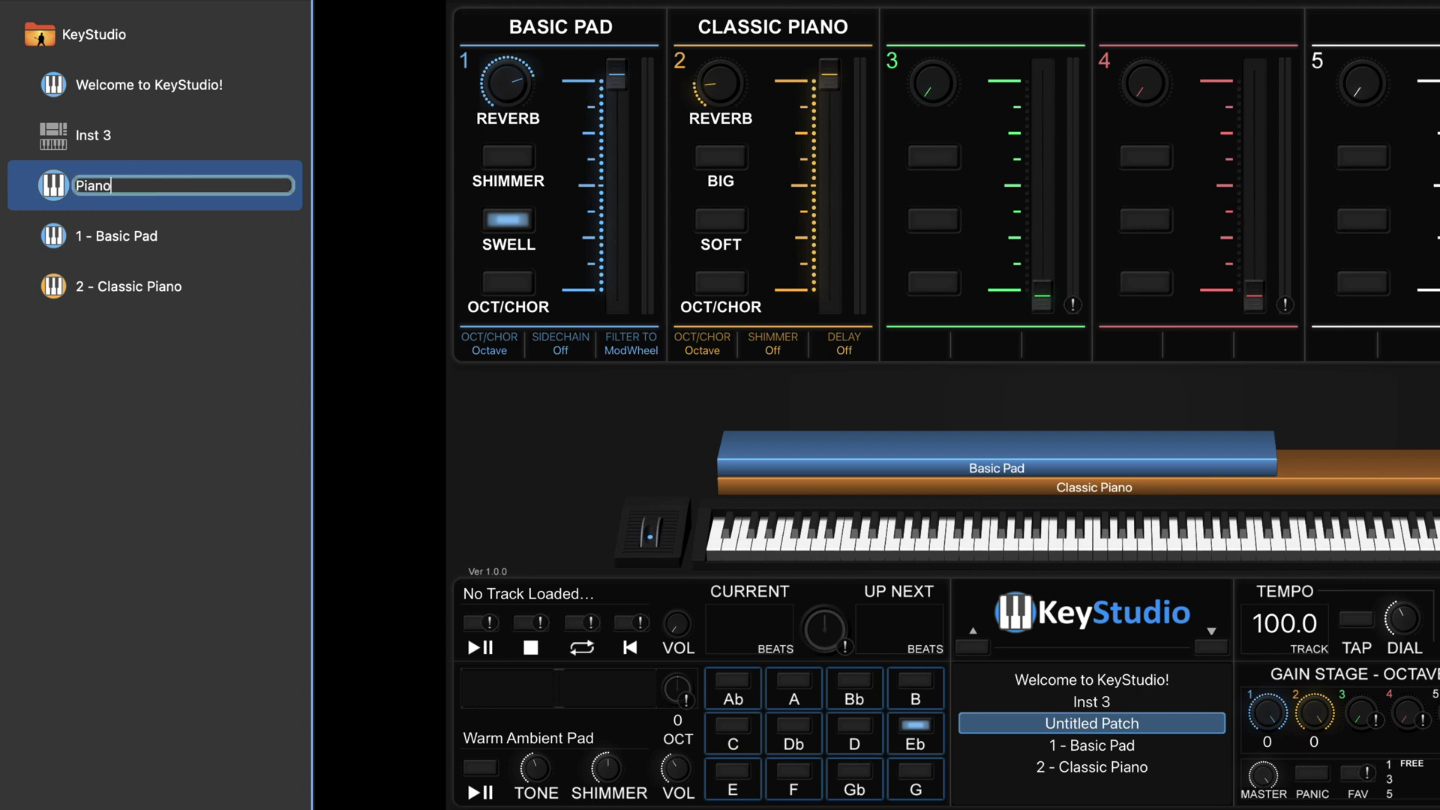
{"action": "type", "text": " & Pad"}
{"action": "key", "text": "Return"}
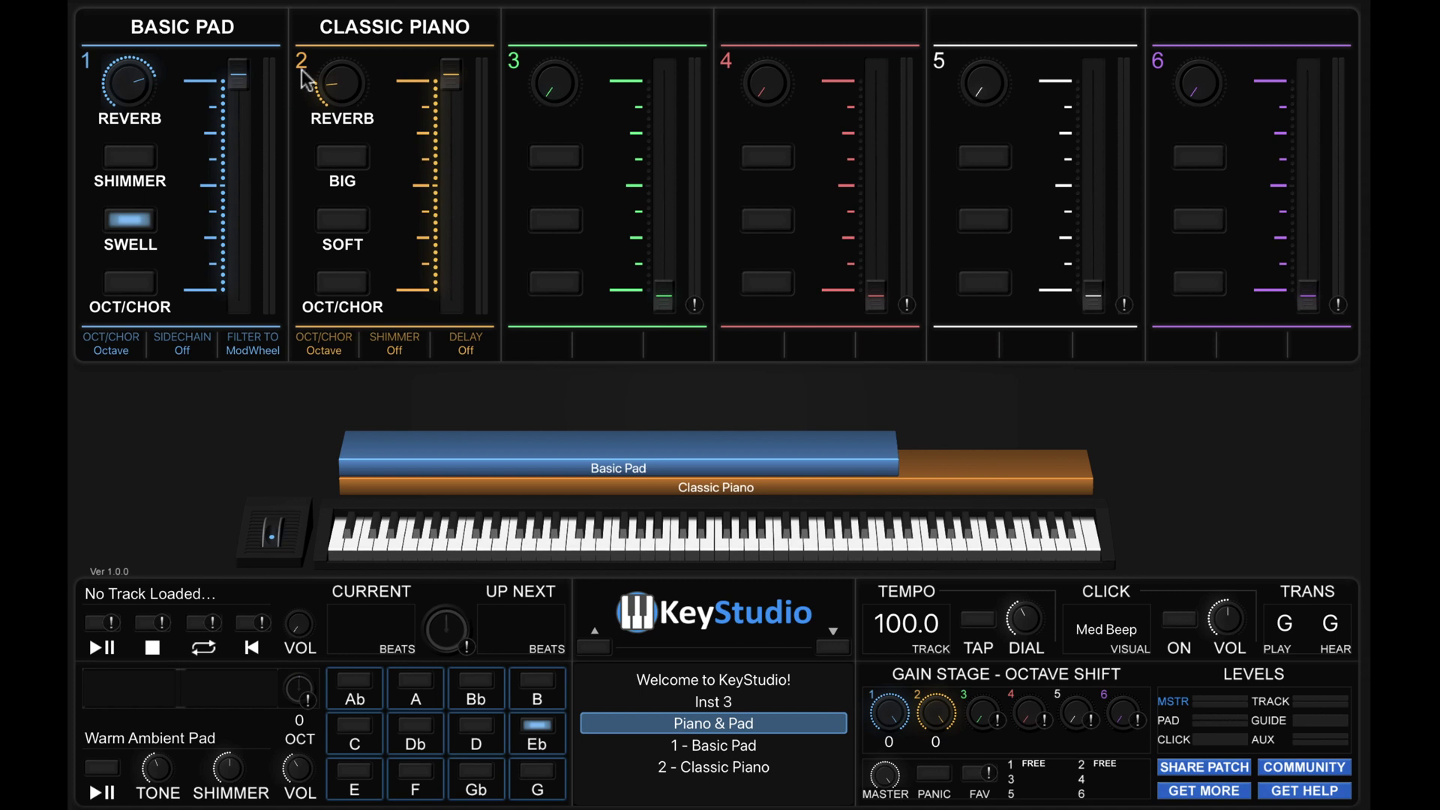
Lower Basic Pad's volume to about two thirds of its range and turn on its SHIMMER and OCT/CHOR functions.
{"action": "left_click_drag", "start_coordinate": [236, 80], "coordinate": [228, 183]}
{"action": "left_click", "coordinate": [123, 153]}
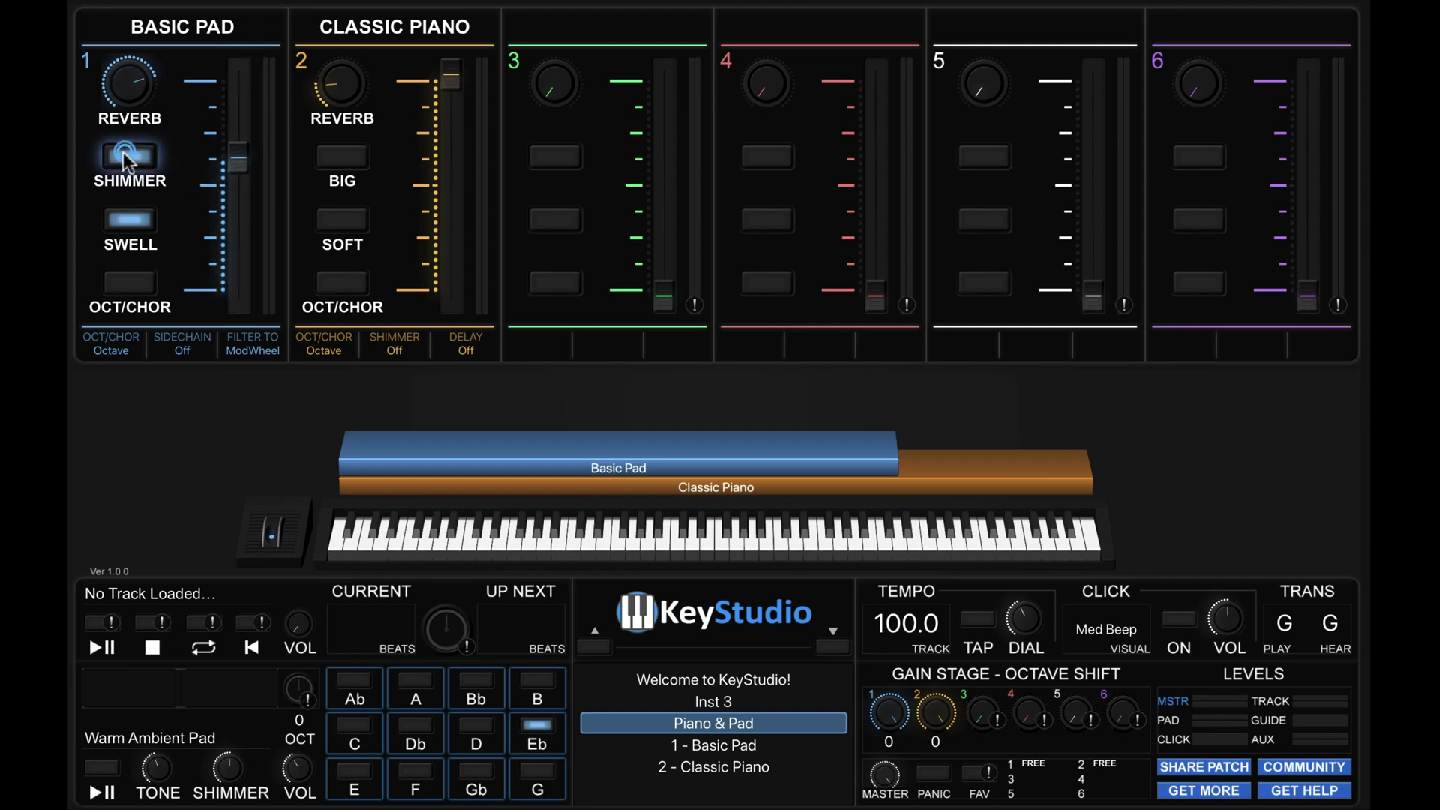
{"action": "left_click", "coordinate": [126, 276]}
Set Basic Pad's OCT/CHOR chord key to G.
{"action": "left_click", "coordinate": [115, 348]}
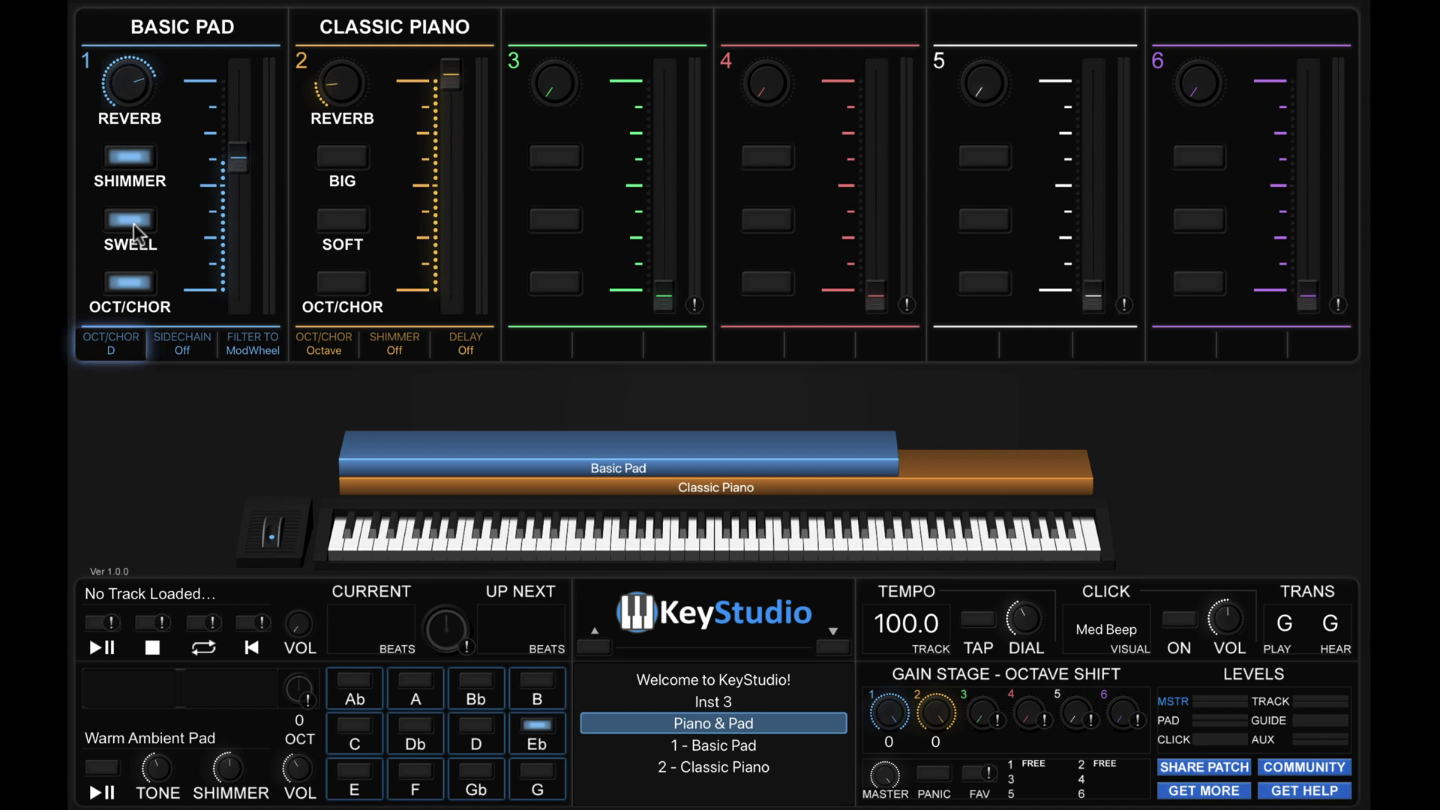
{"action": "key", "text": "Up"}
{"action": "key", "text": "Up"}
{"action": "key", "text": "Up"}
Transpose the heard key to A.
{"action": "left_click", "coordinate": [1330, 623]}
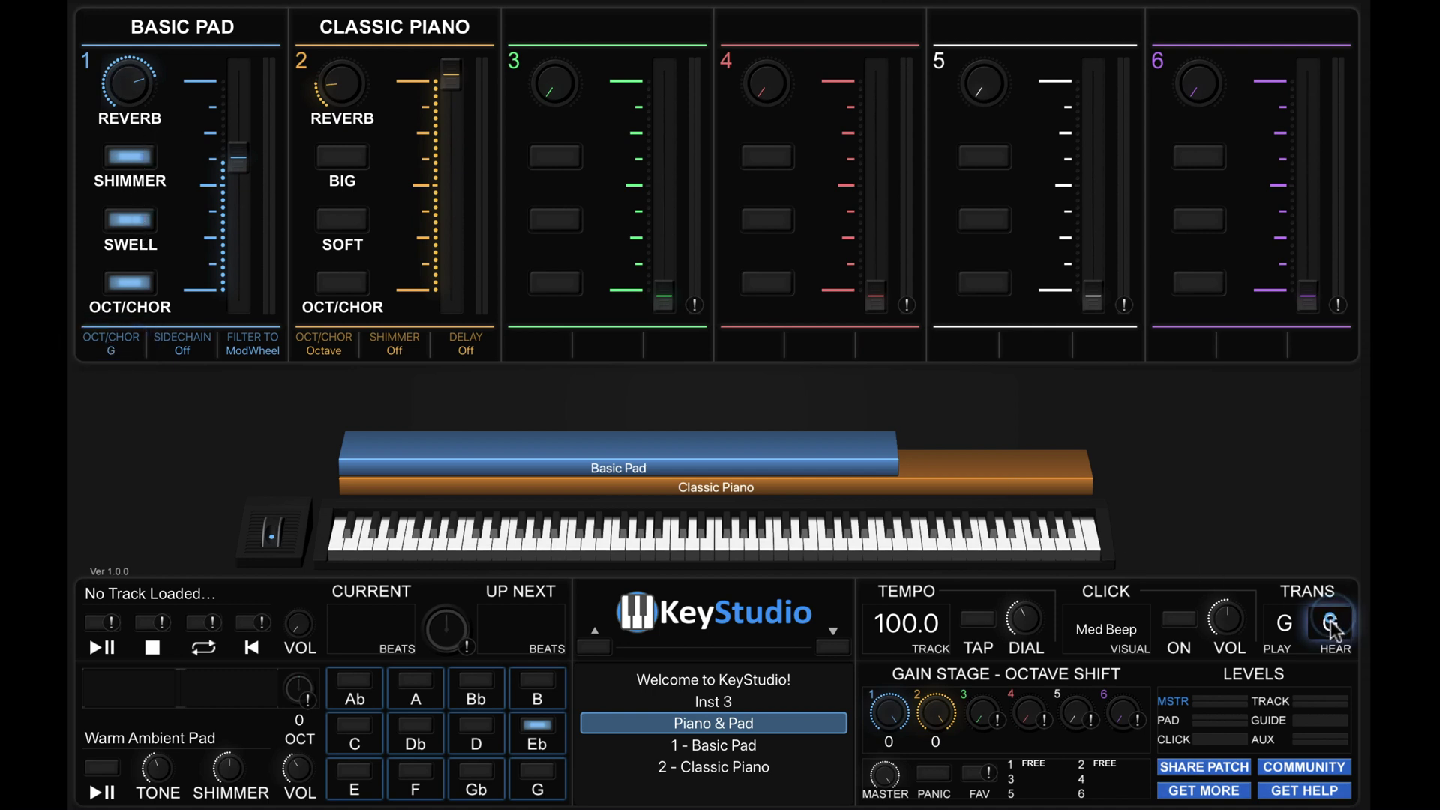
{"action": "key", "text": "Up"}
Set Classic Piano's OCT/CHOR chord key to G and turn the function on.
{"action": "left_click", "coordinate": [332, 344]}
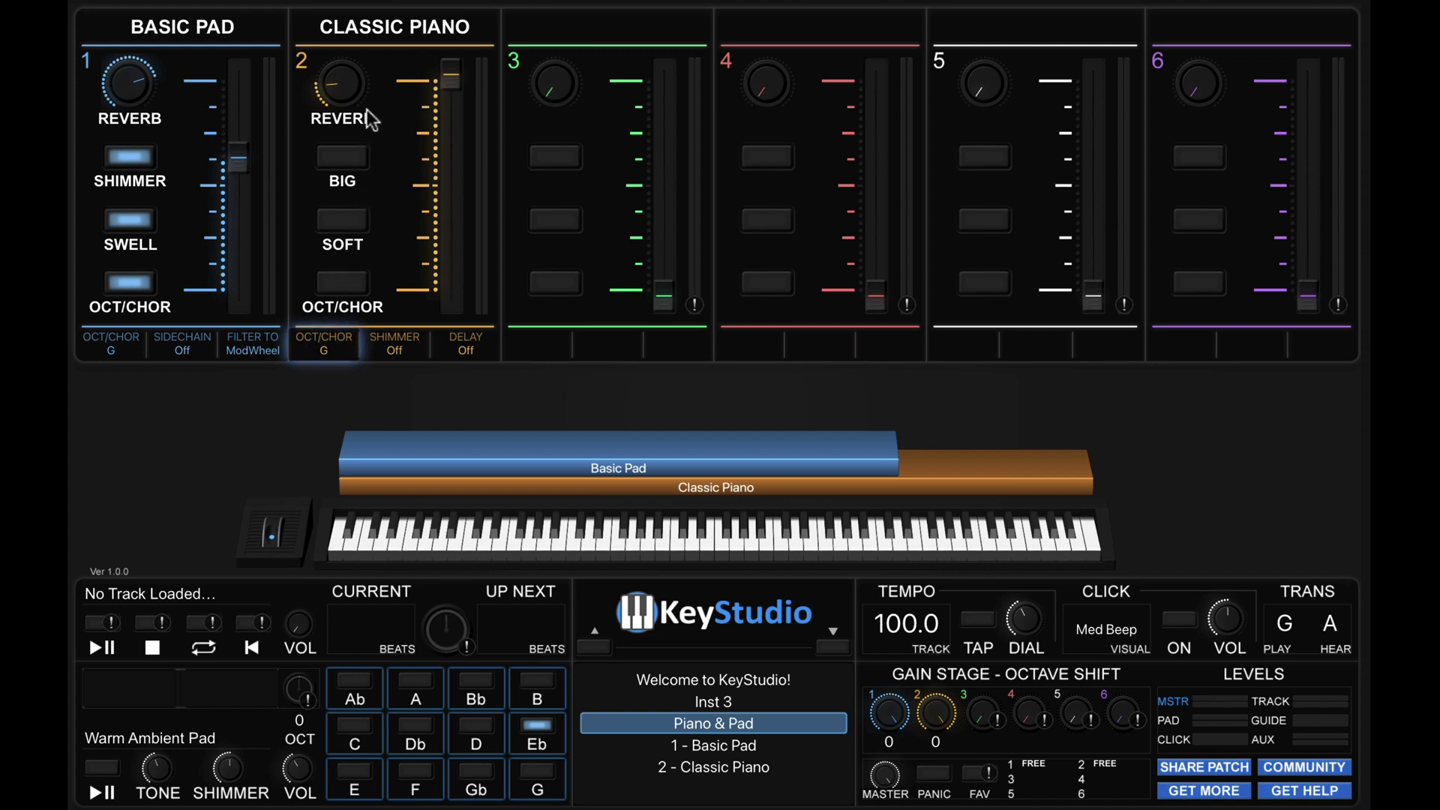
{"action": "left_click", "coordinate": [342, 282]}
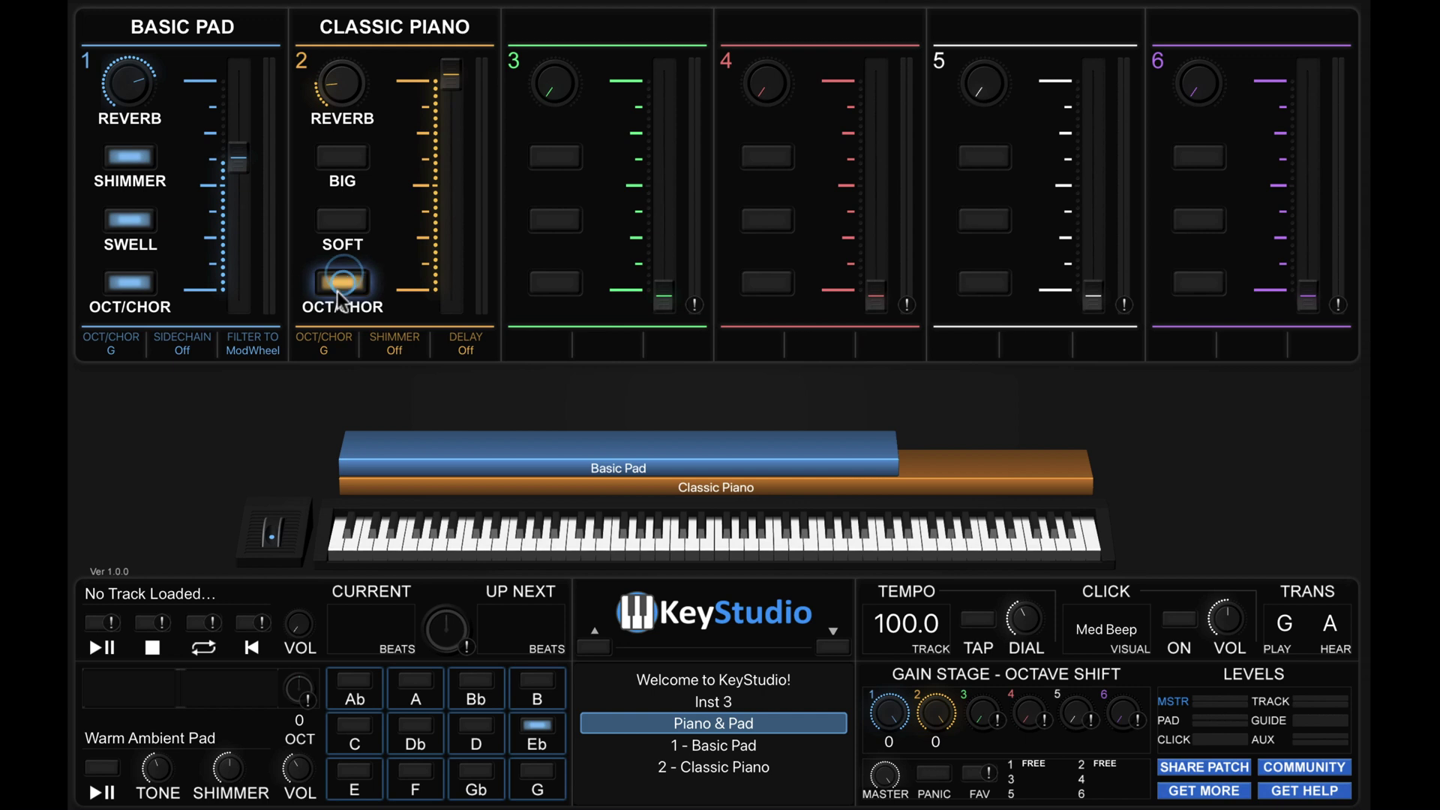